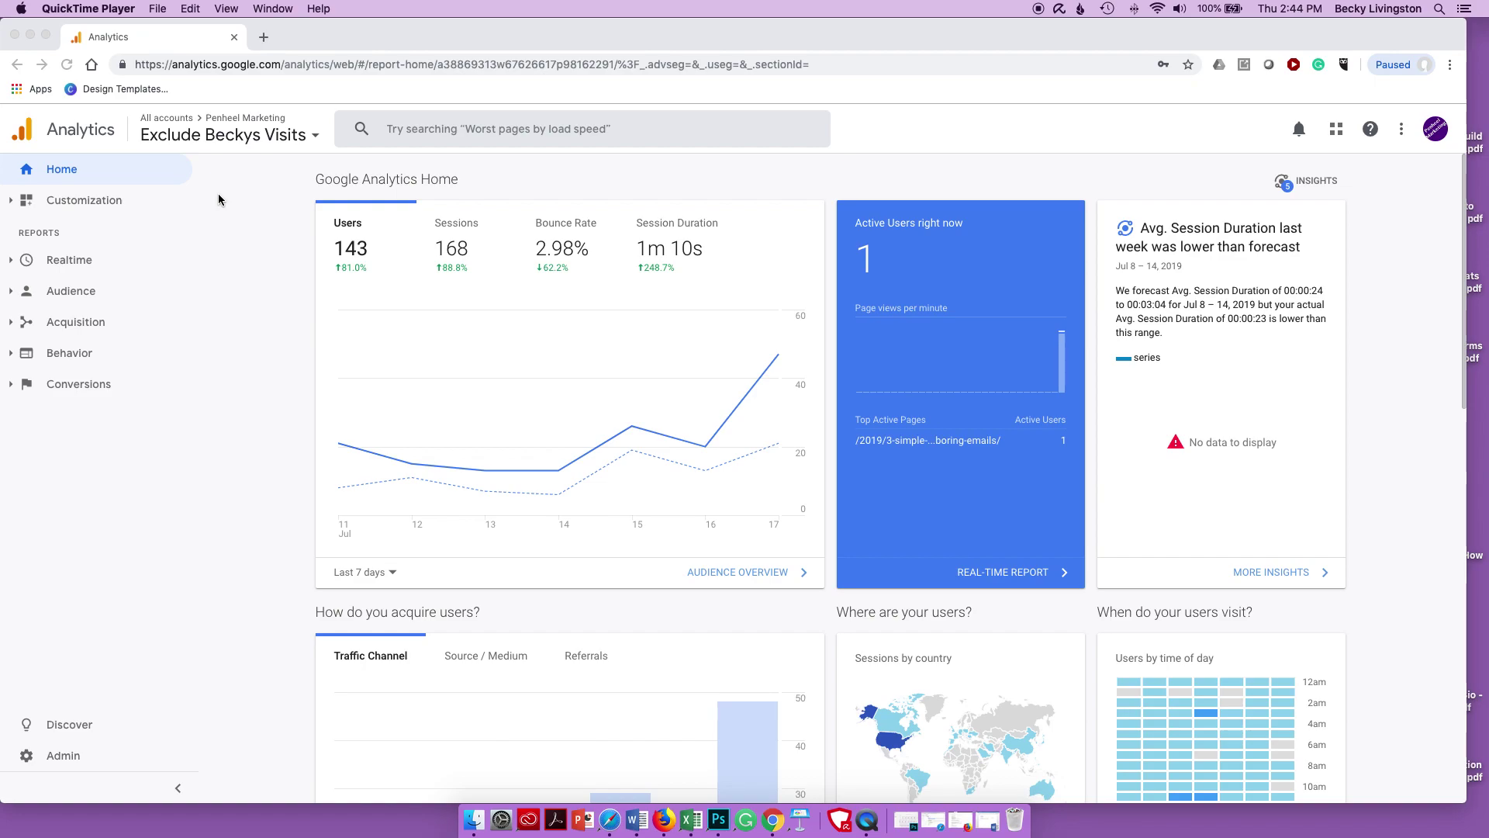
# - Go to Customization > Custom Reports and start a new custom report
pyautogui.scroll(-1, 214, 208)
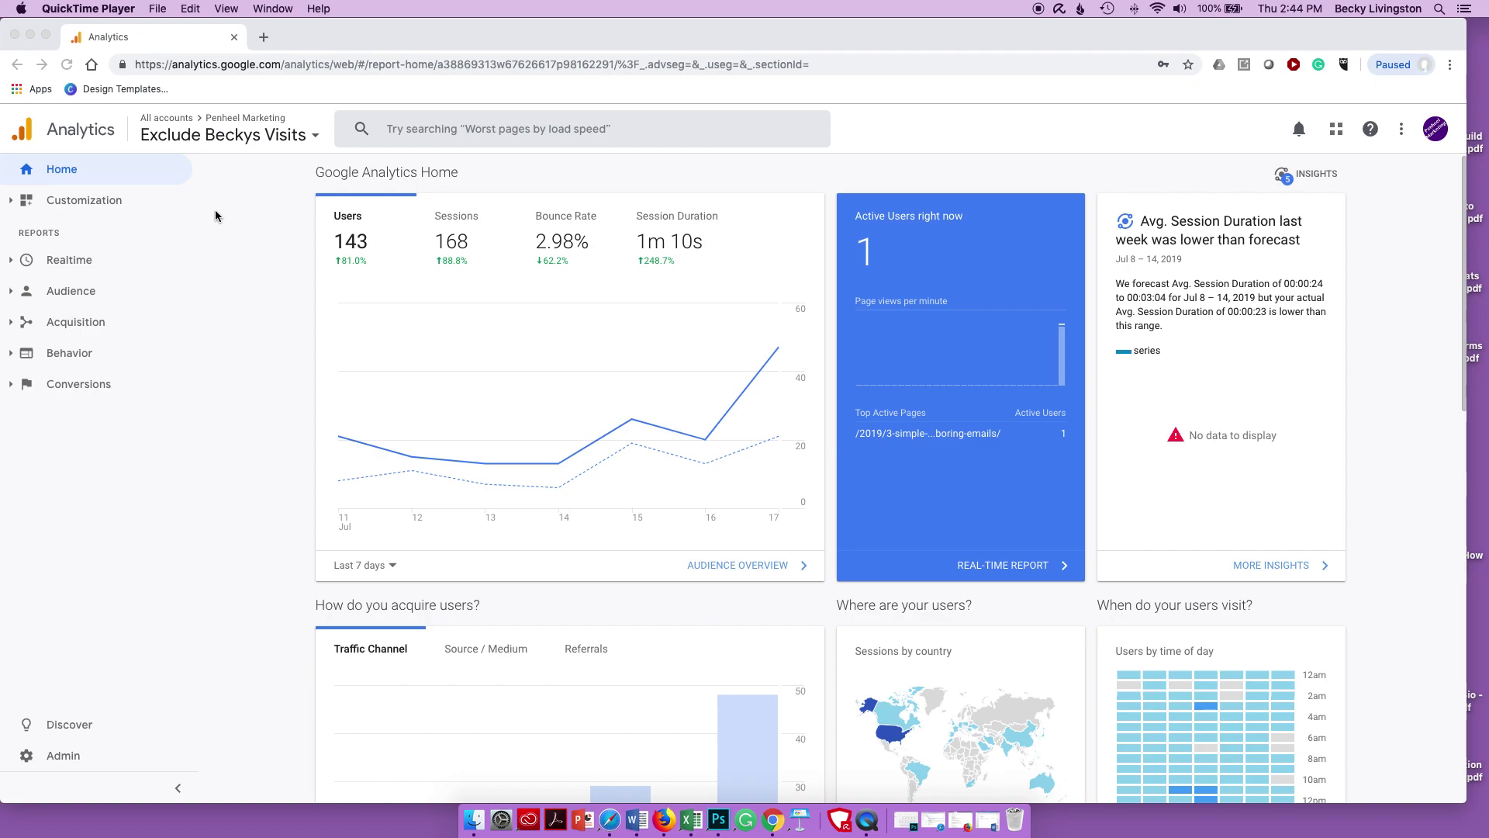
pyautogui.click(9, 203)
pyautogui.click(10, 204)
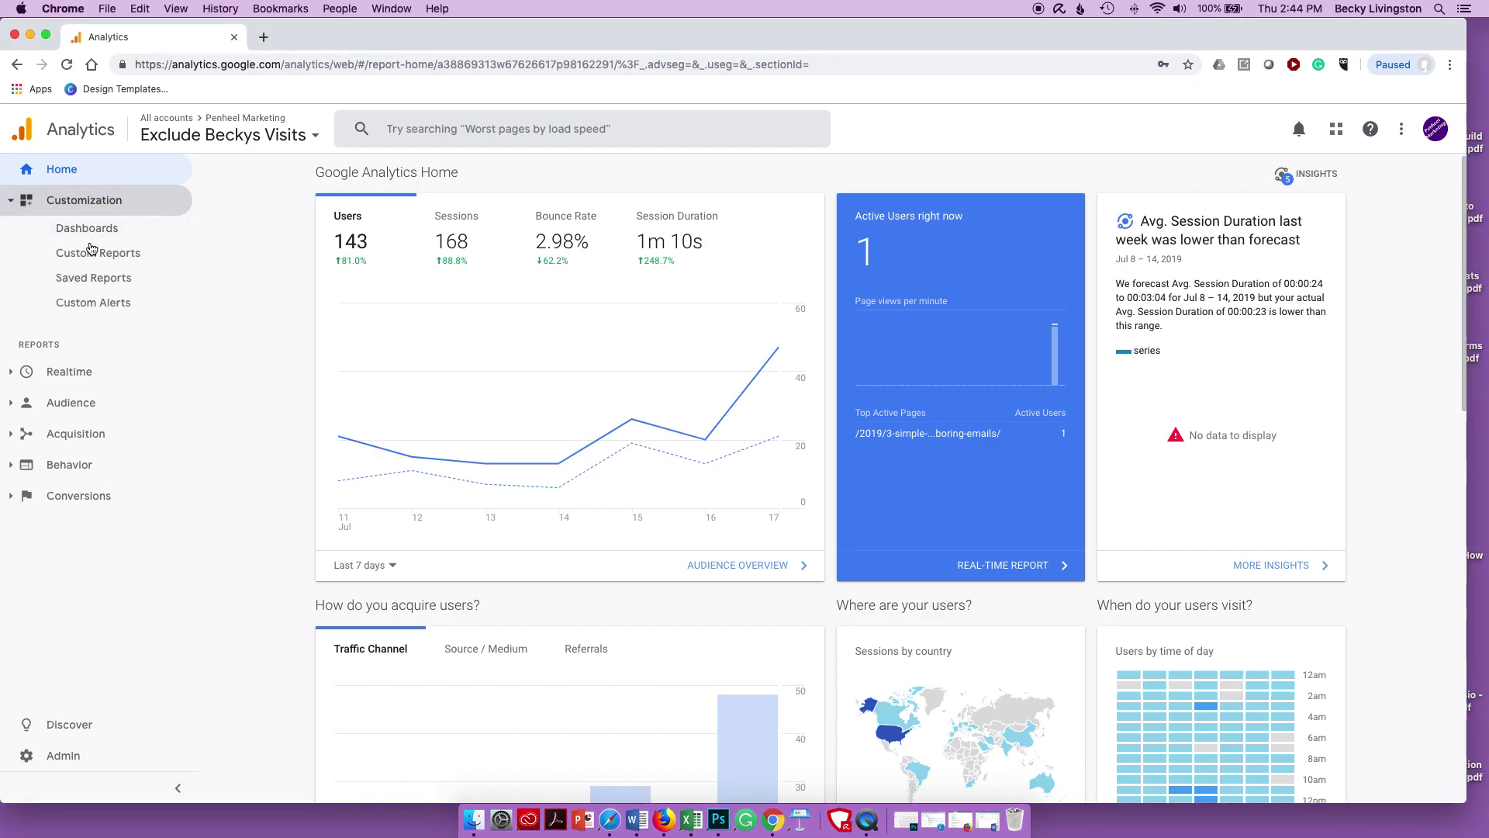
pyautogui.click(97, 253)
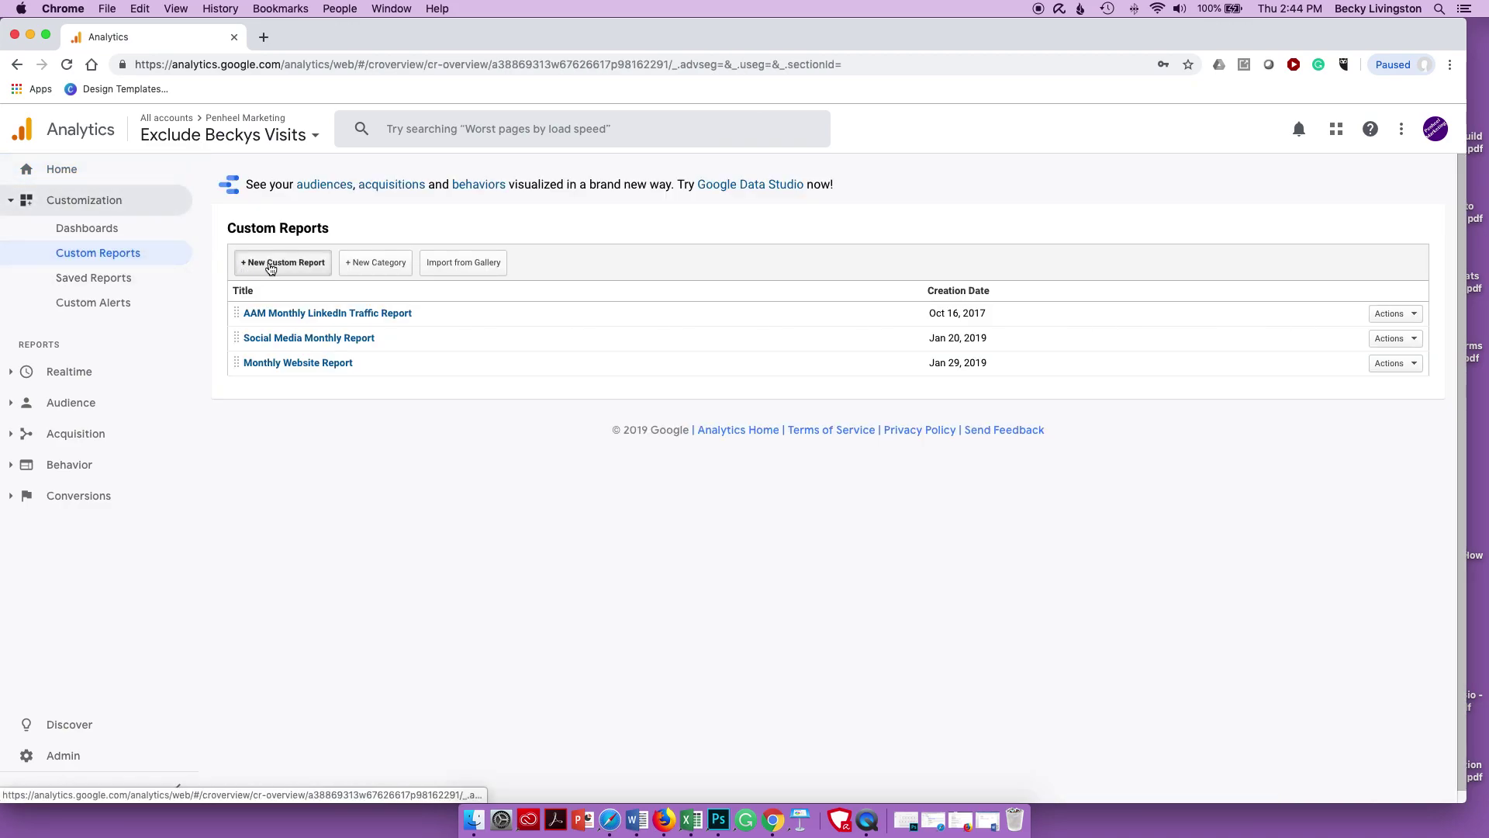
pyautogui.click(272, 263)
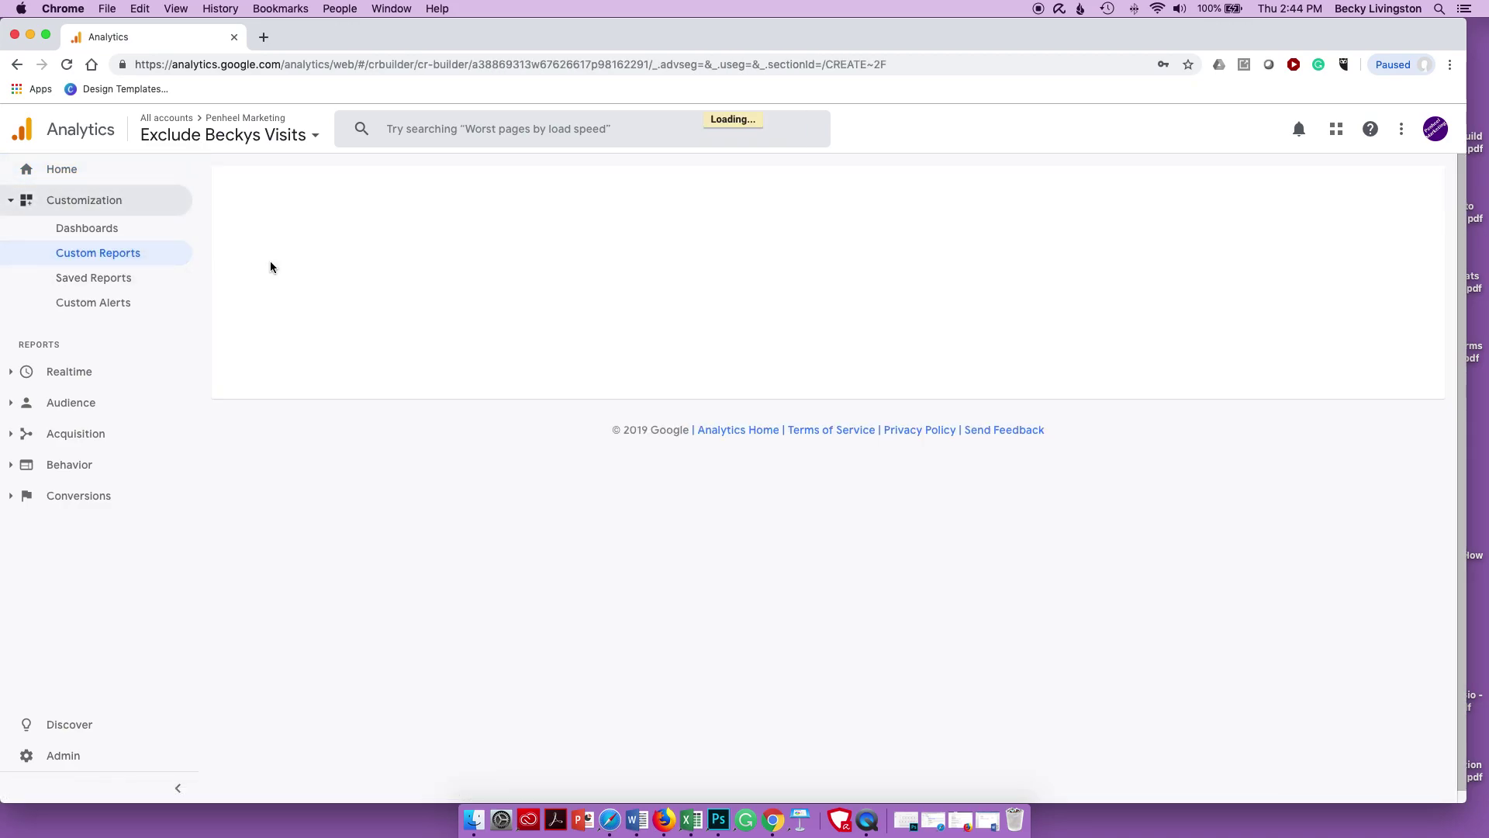
# - Title the report 'Event Tracking Report' and name its first tab Overview
pyautogui.click(405, 242)
pyautogui.moveTo(404, 242); pyautogui.dragTo(272, 234)
pyautogui.write('Event Tracking Report')
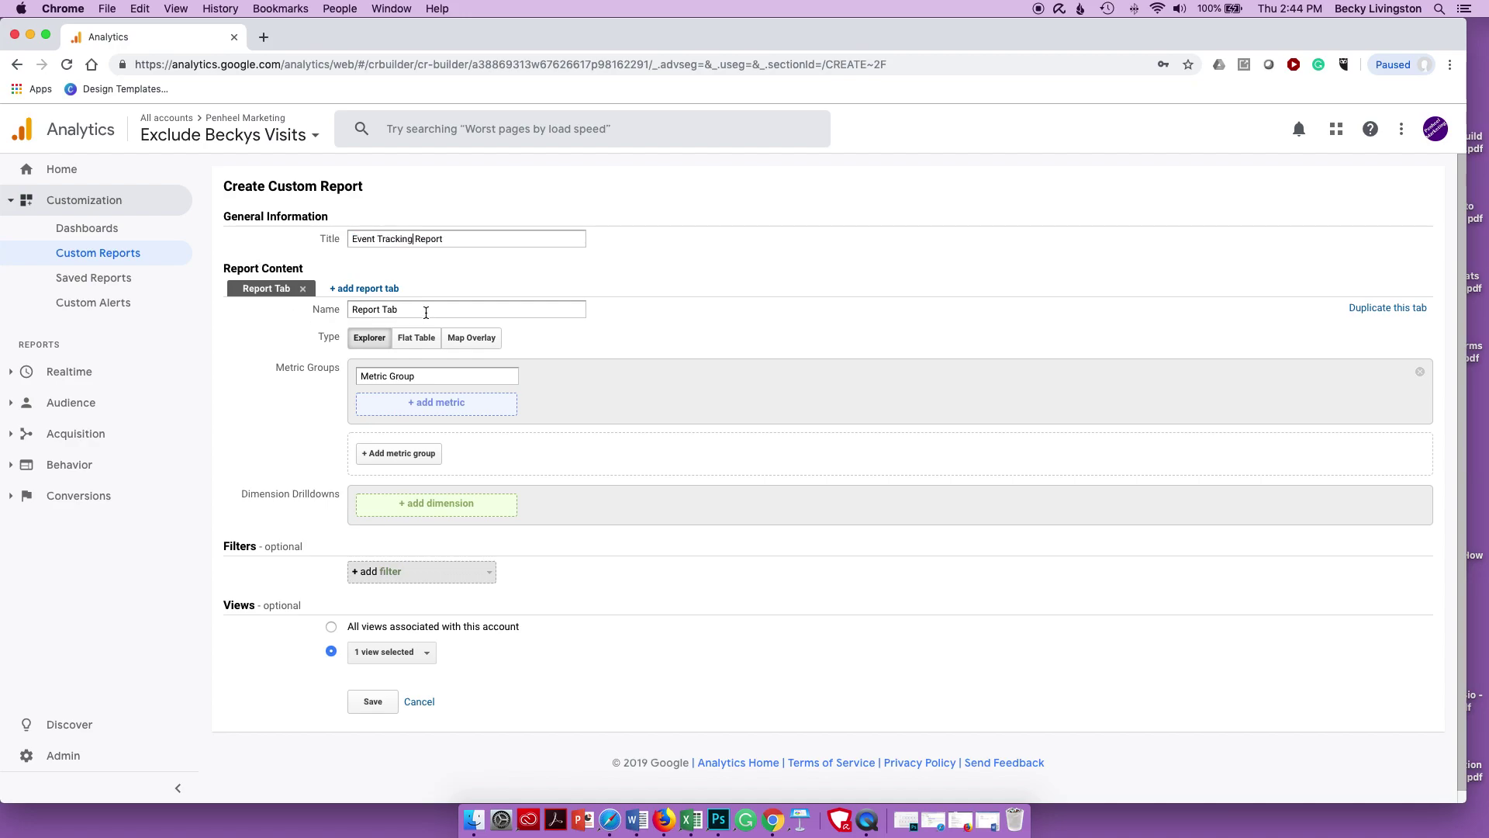
pyautogui.moveTo(427, 311); pyautogui.dragTo(306, 306)
pyautogui.write('Overview')
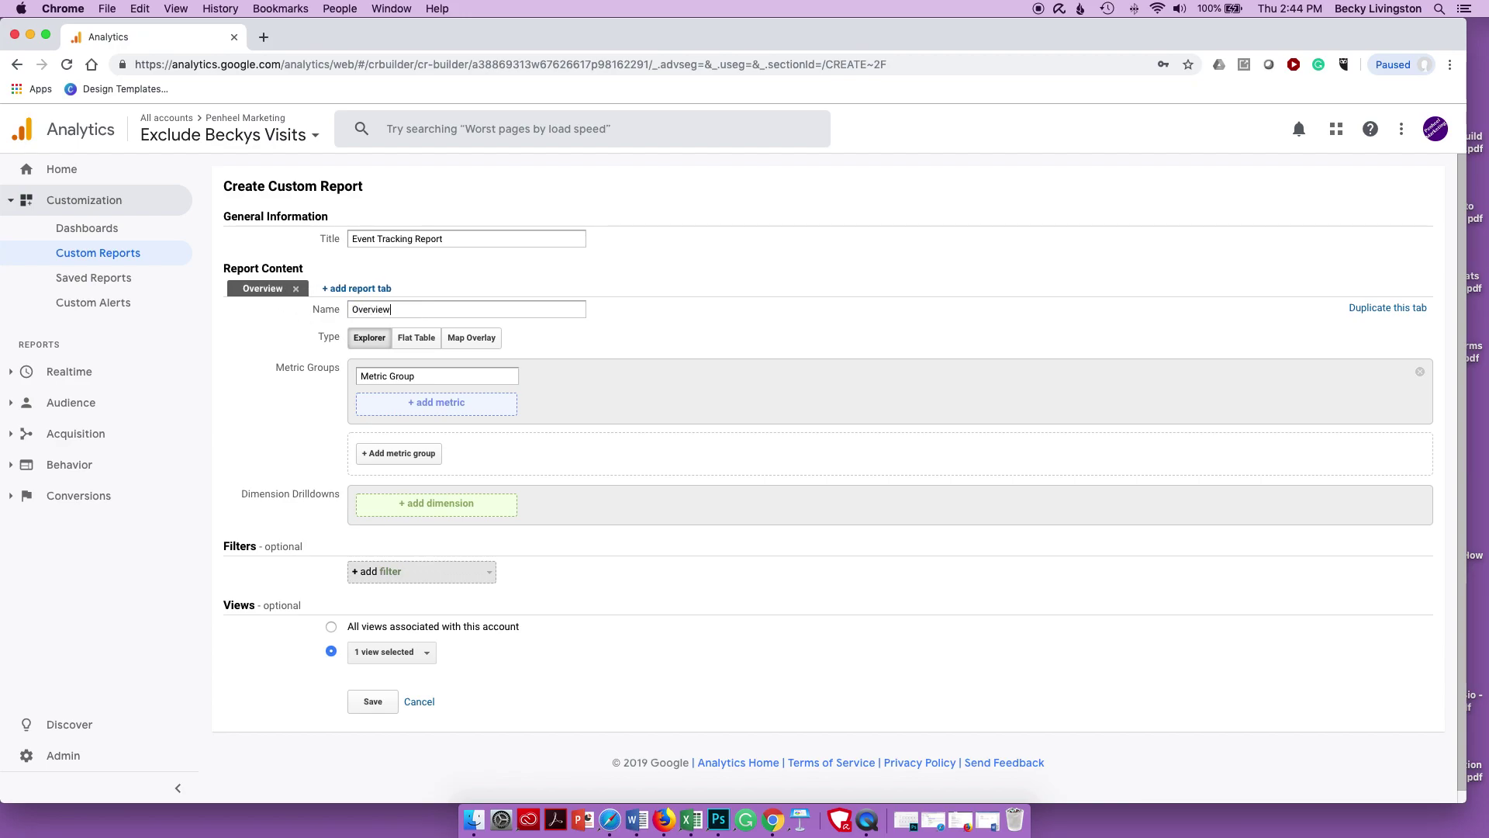
# - Rename the metric group to Events and add Total Events, Users and Unique Events
pyautogui.moveTo(422, 376); pyautogui.dragTo(335, 382)
pyautogui.write('Events')
pyautogui.click(431, 408)
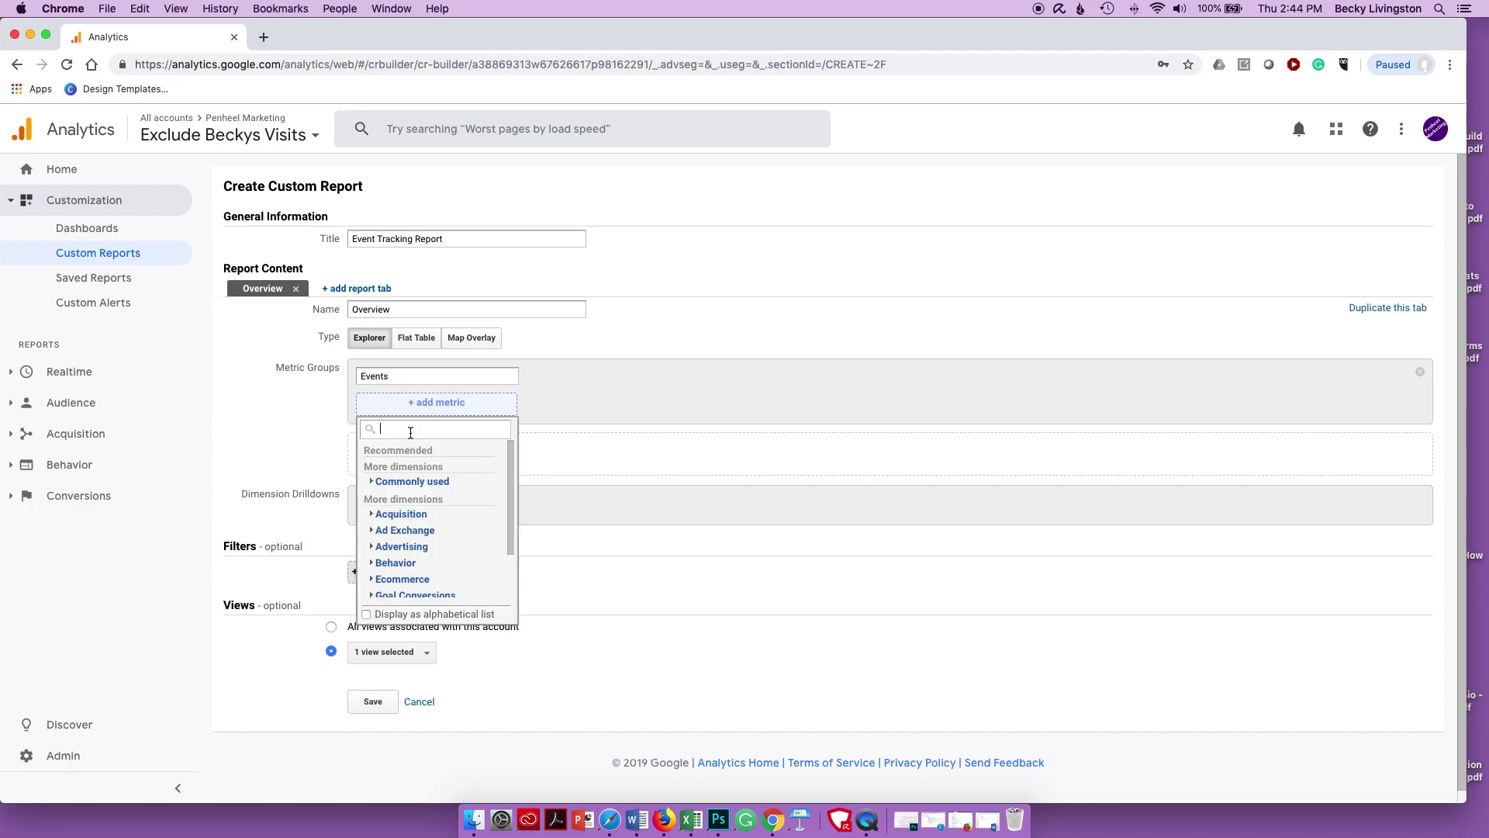
pyautogui.write('total')
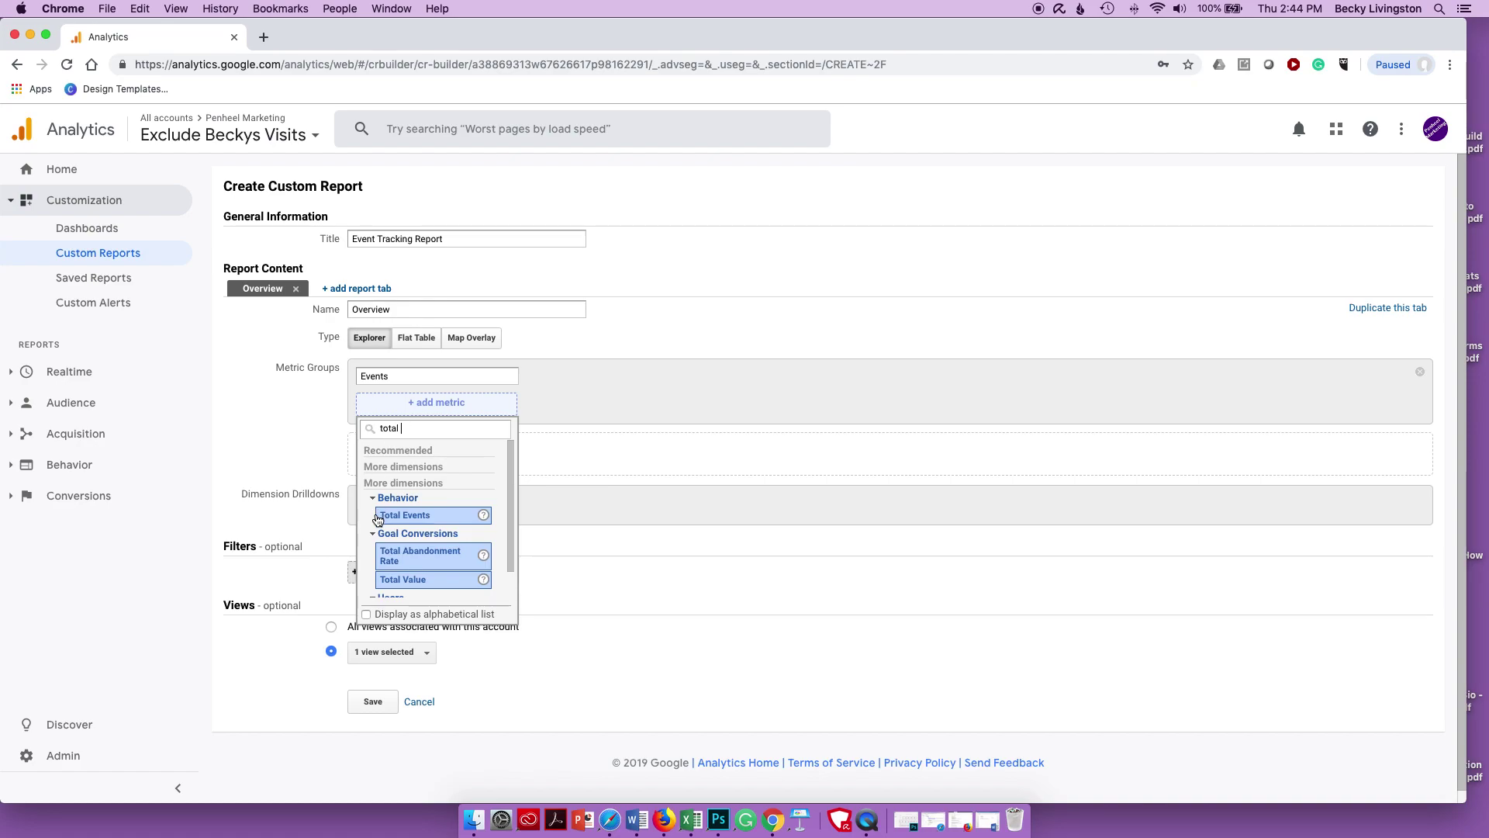
pyautogui.click(387, 516)
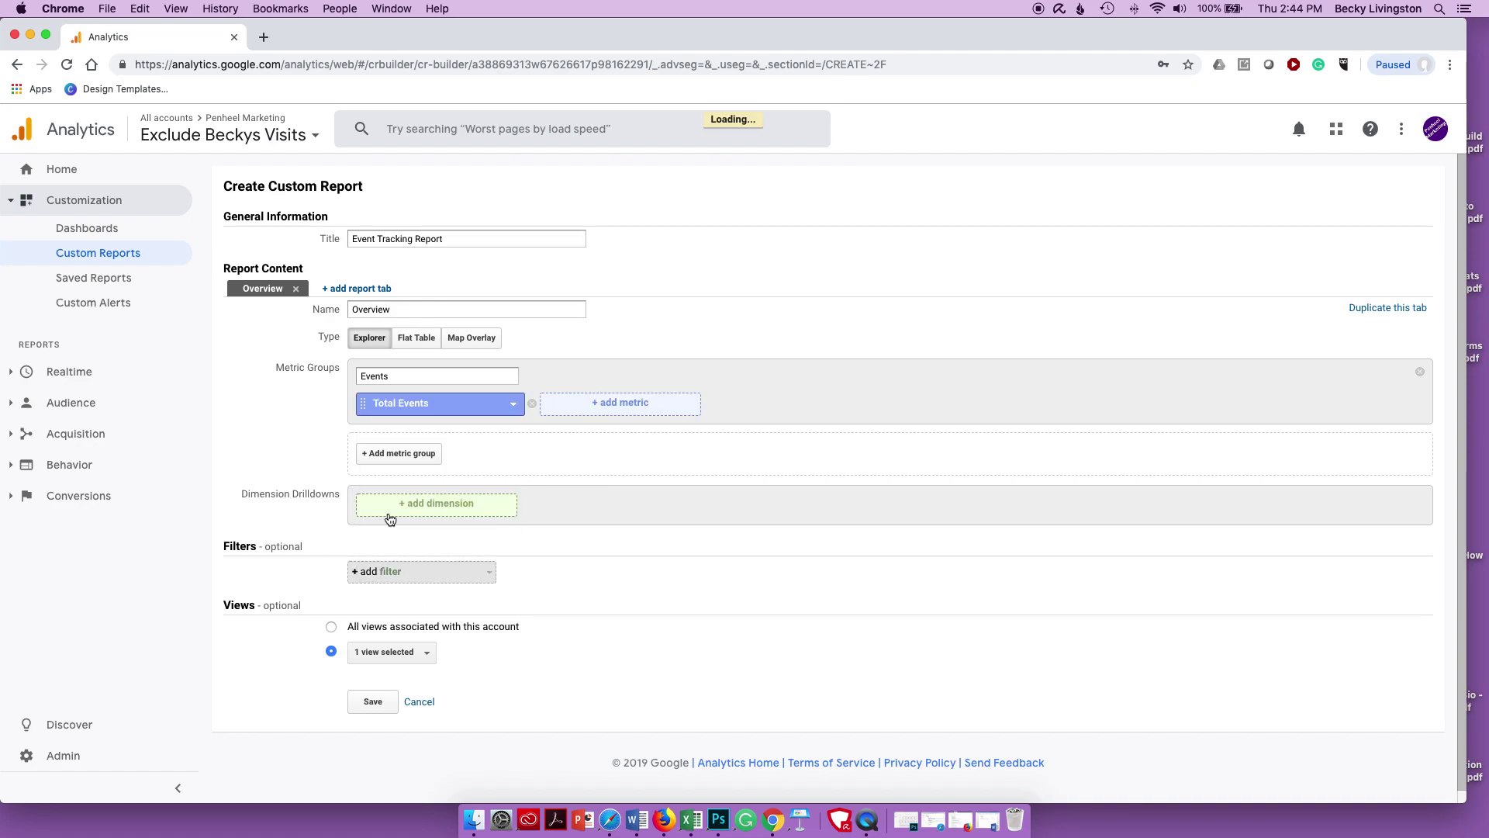
pyautogui.click(609, 411)
pyautogui.write('users')
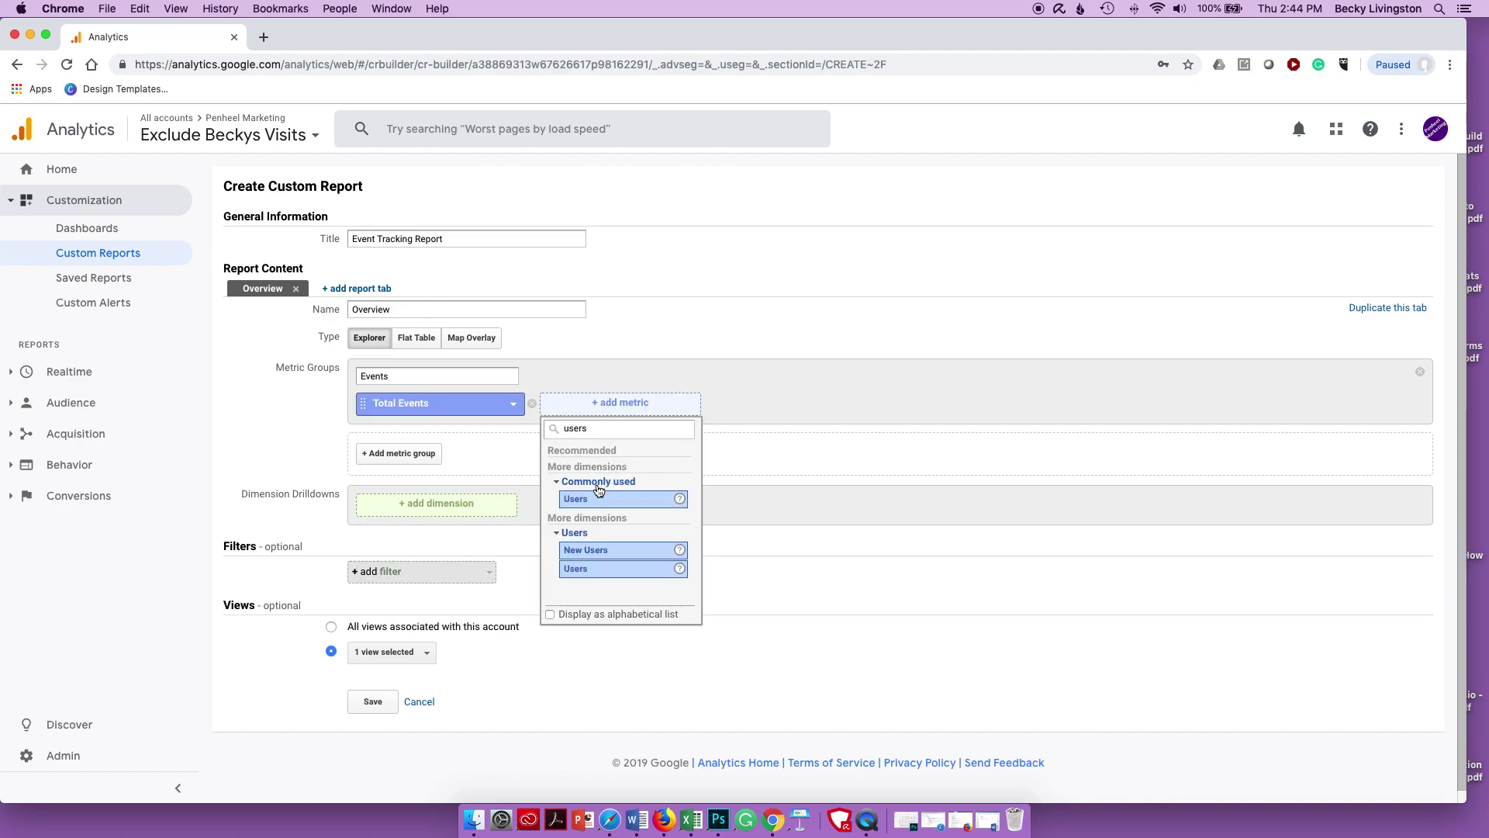
pyautogui.click(579, 497)
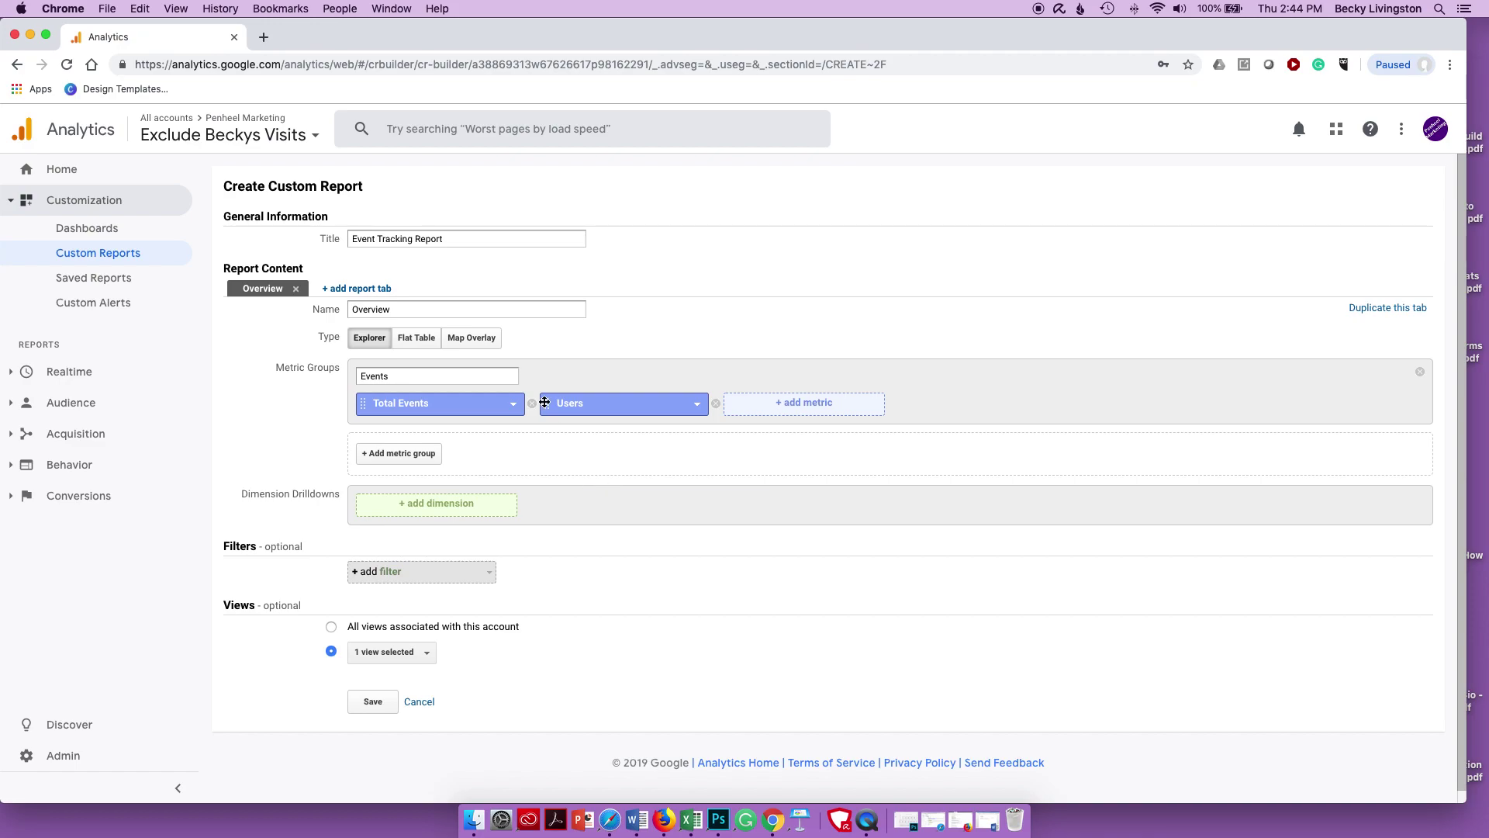
pyautogui.click(786, 410)
pyautogui.write('unique')
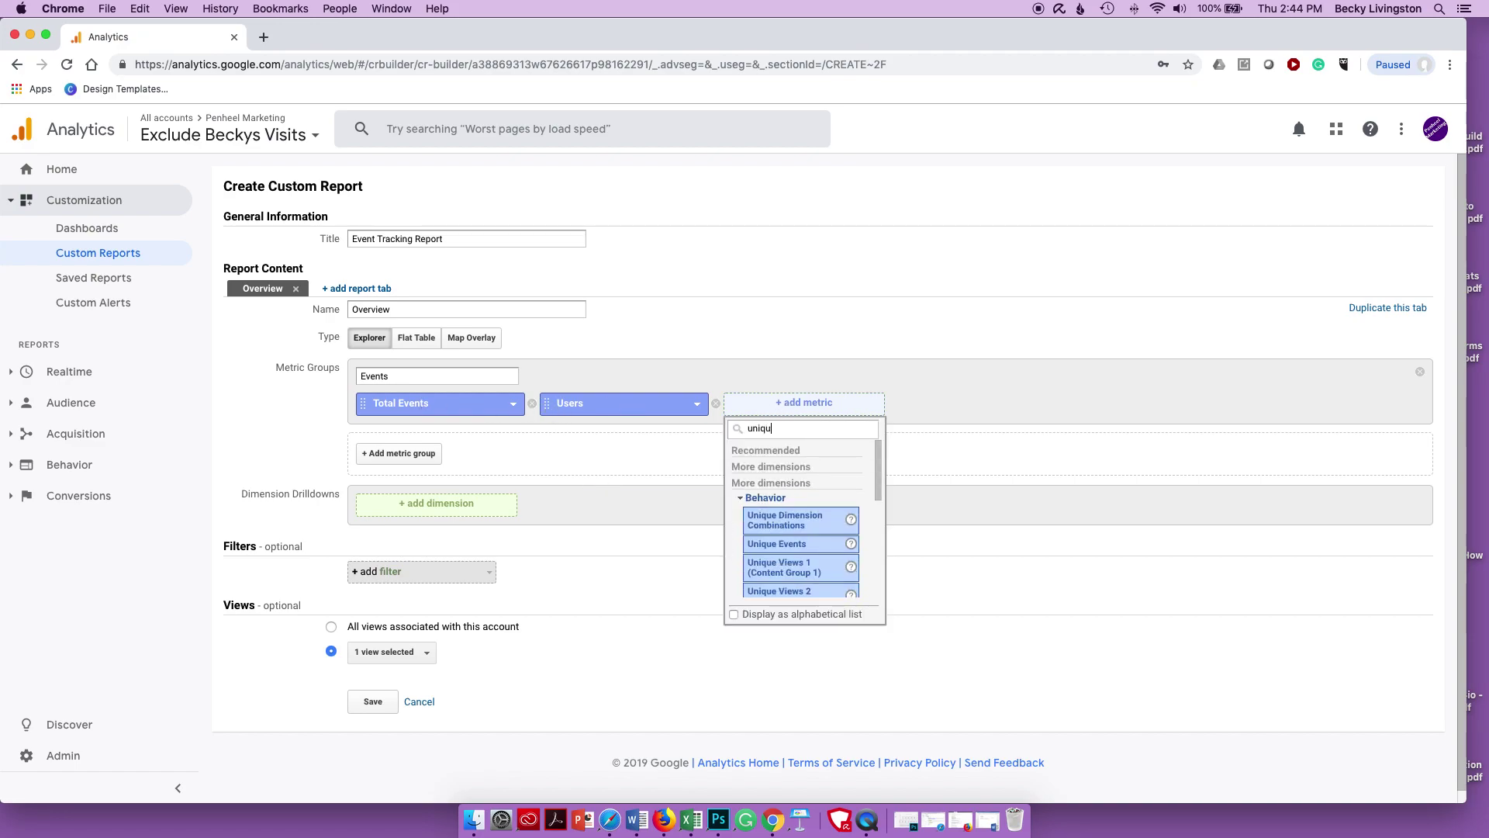
pyautogui.click(775, 544)
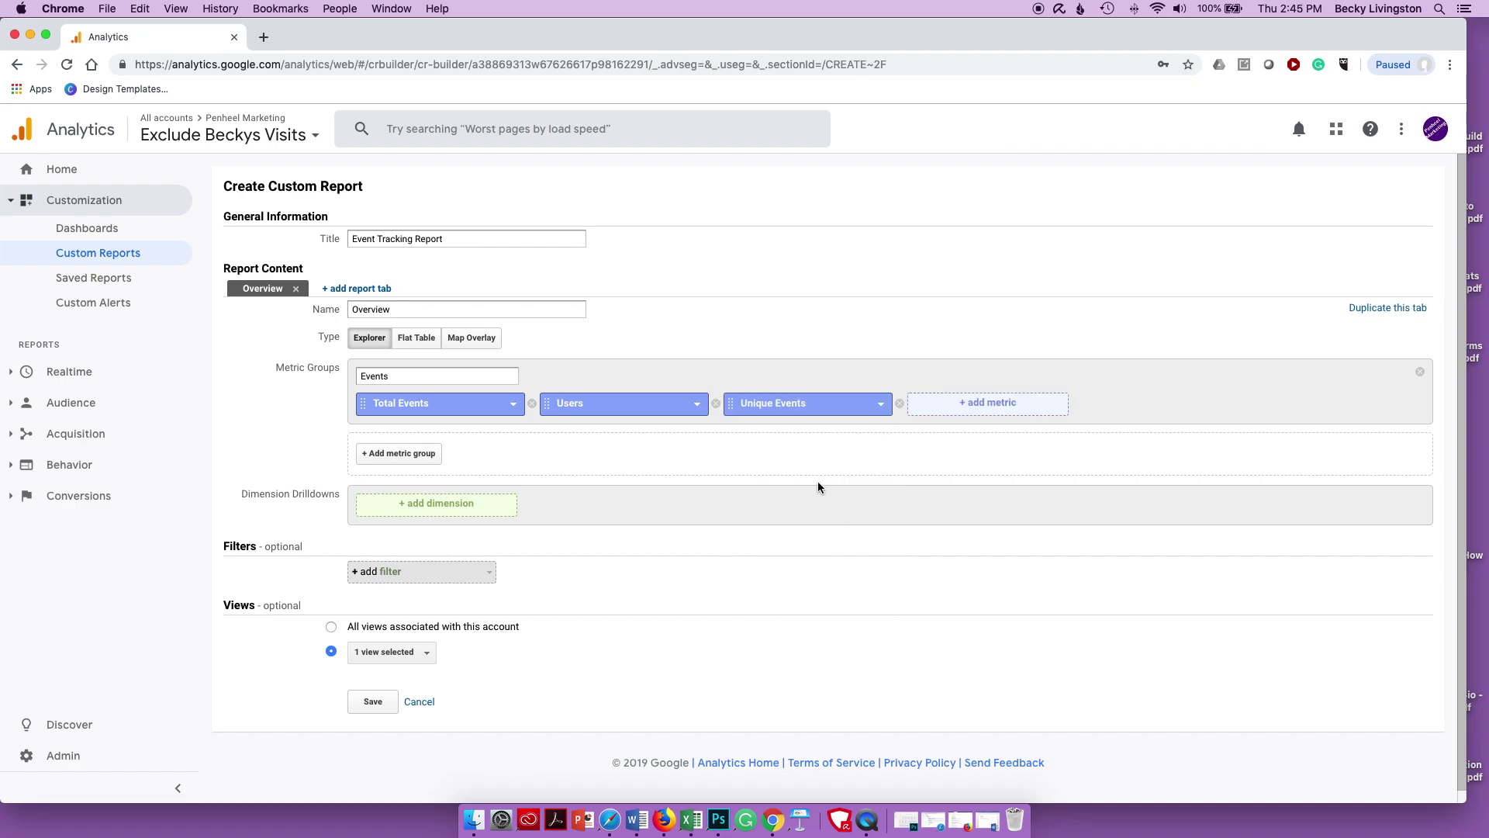
pyautogui.click(412, 511)
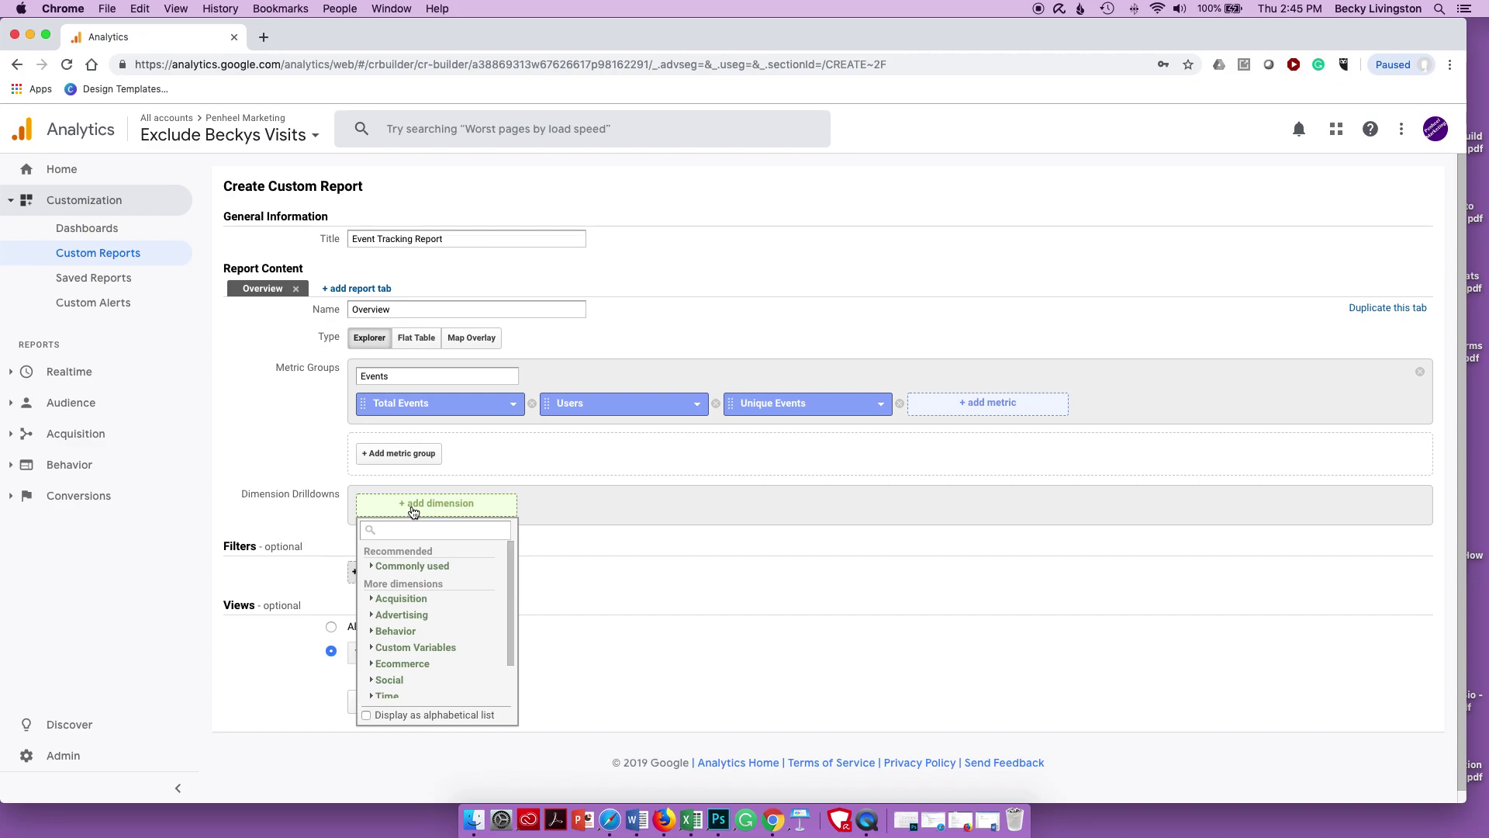
# - Add drilldown dimensions Event Category, then Event Action, then Event Label
pyautogui.write('event c')
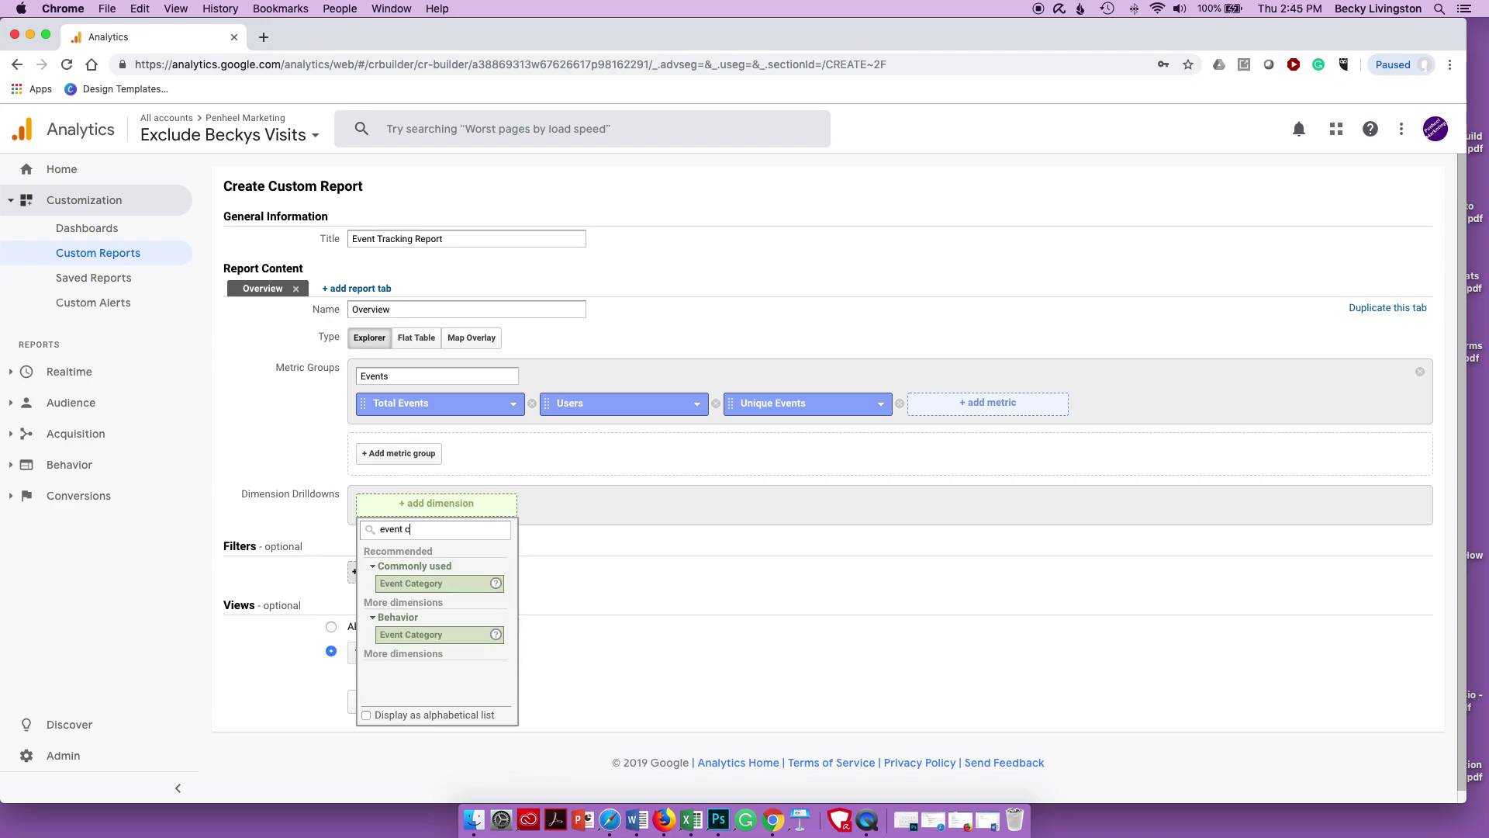
pyautogui.write('ategory')
pyautogui.click(417, 584)
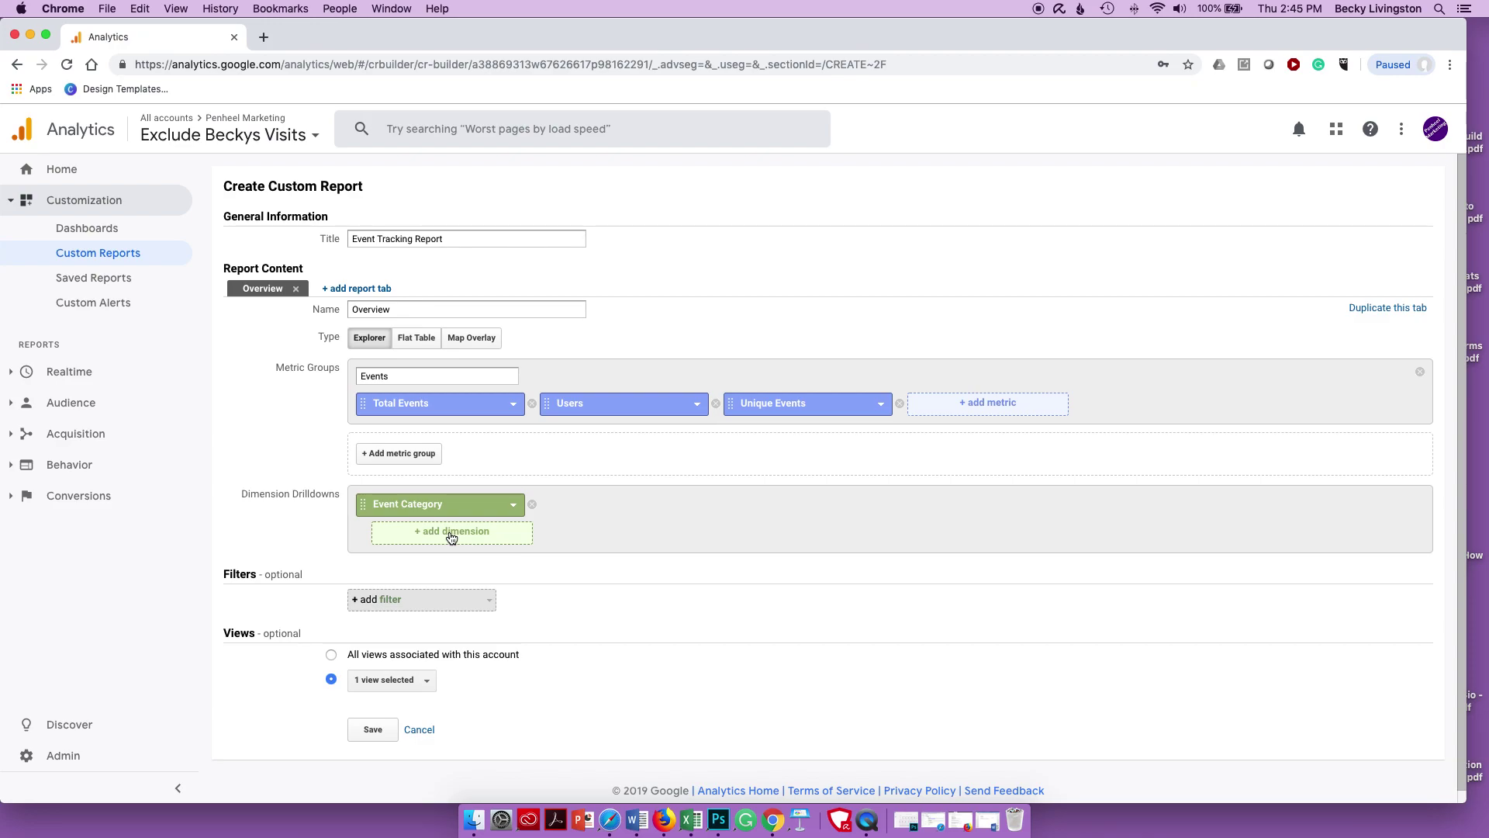
pyautogui.click(451, 538)
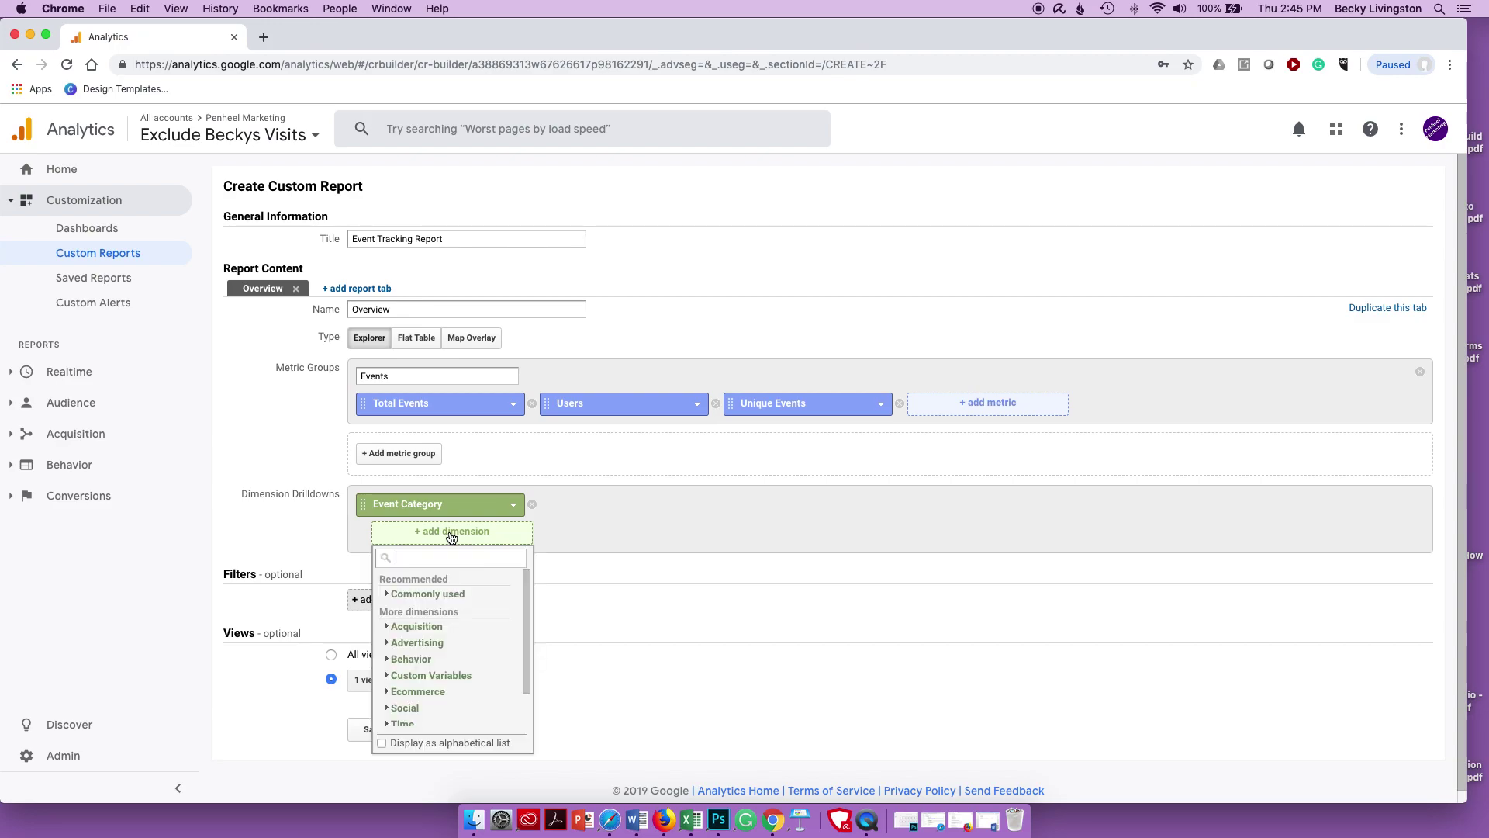
pyautogui.write('event action')
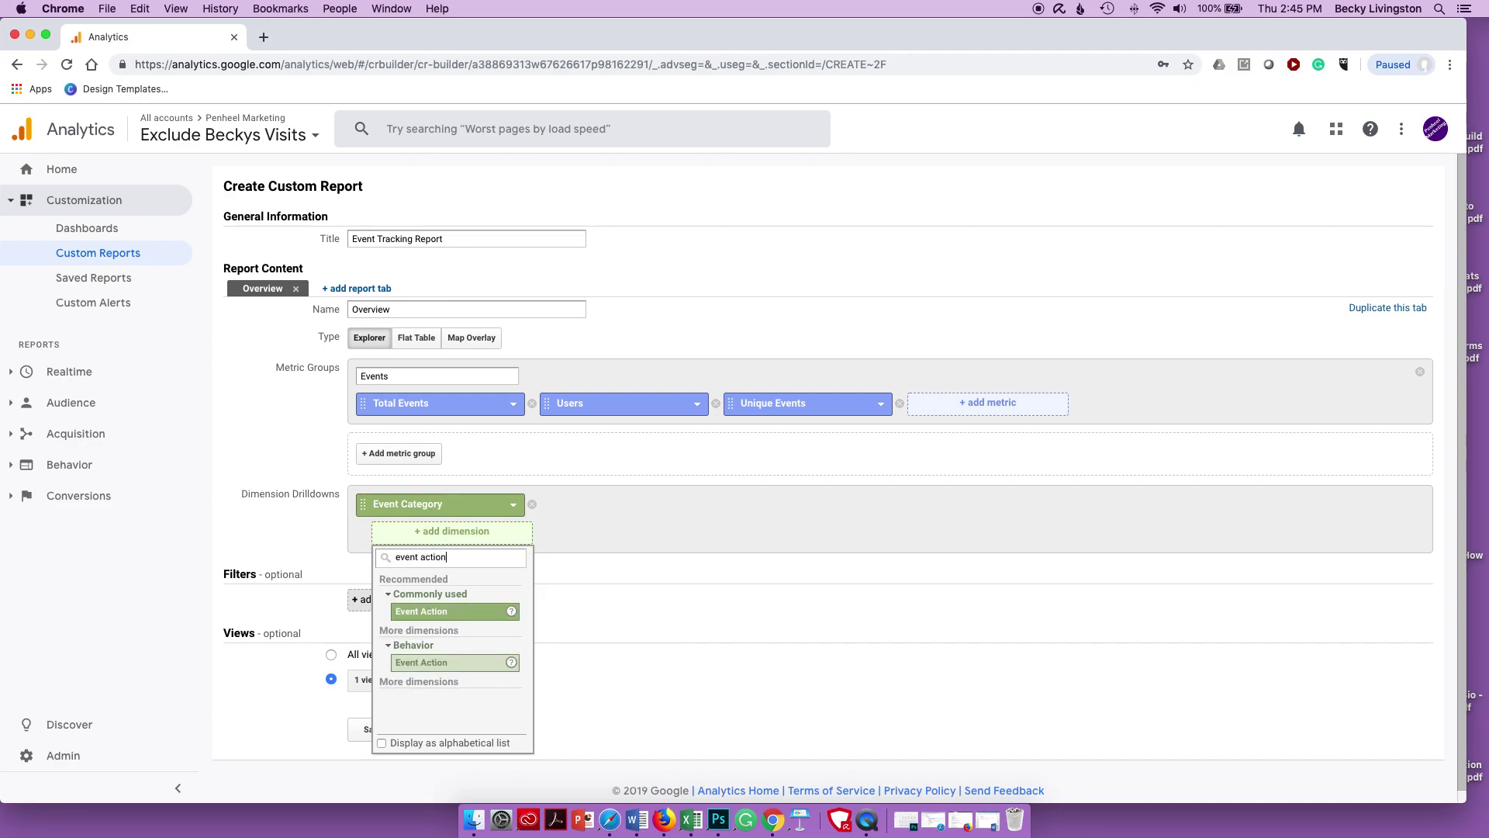
pyautogui.click(435, 612)
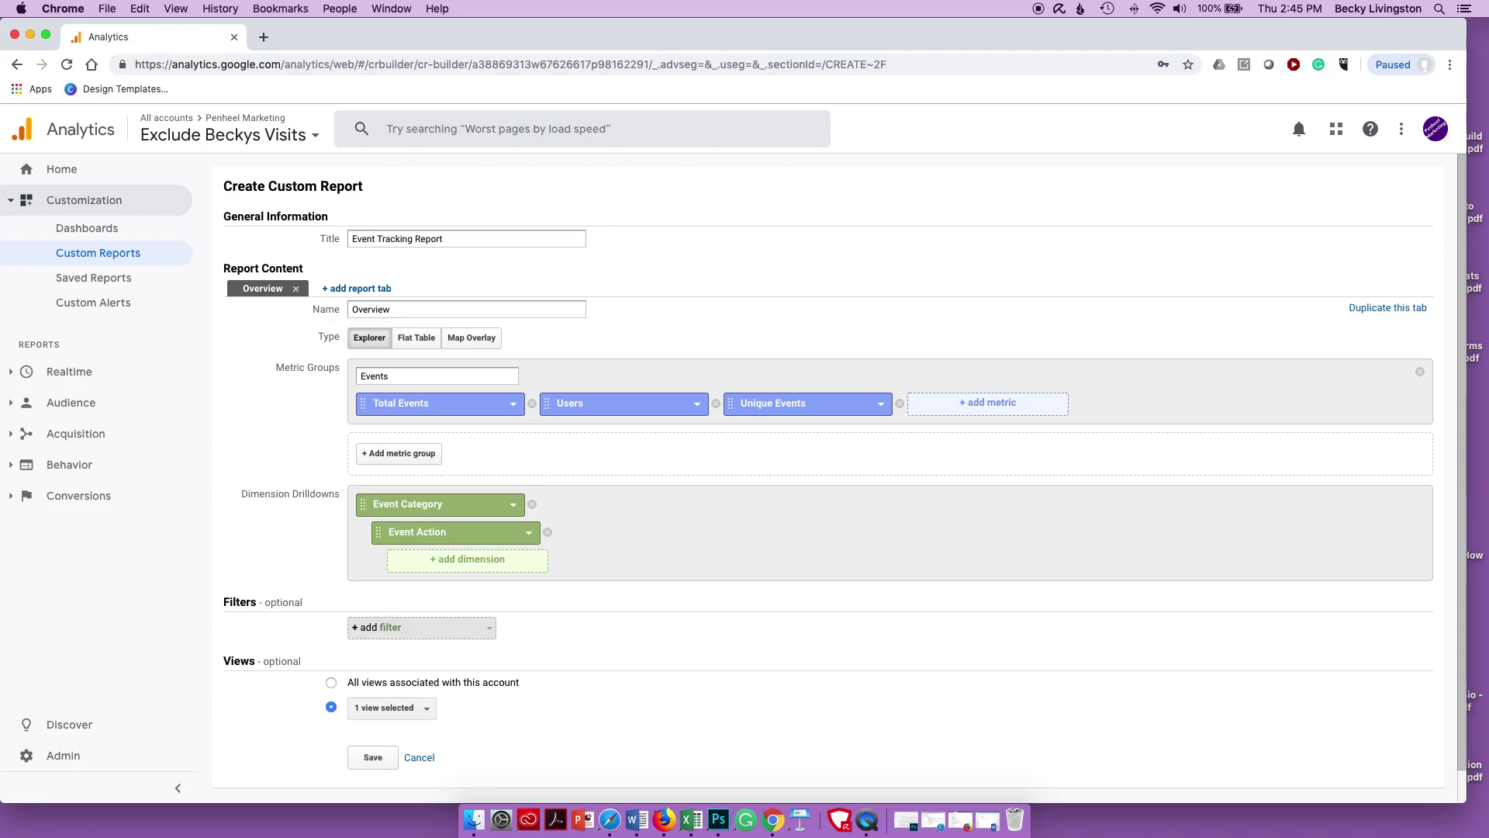
pyautogui.click(463, 565)
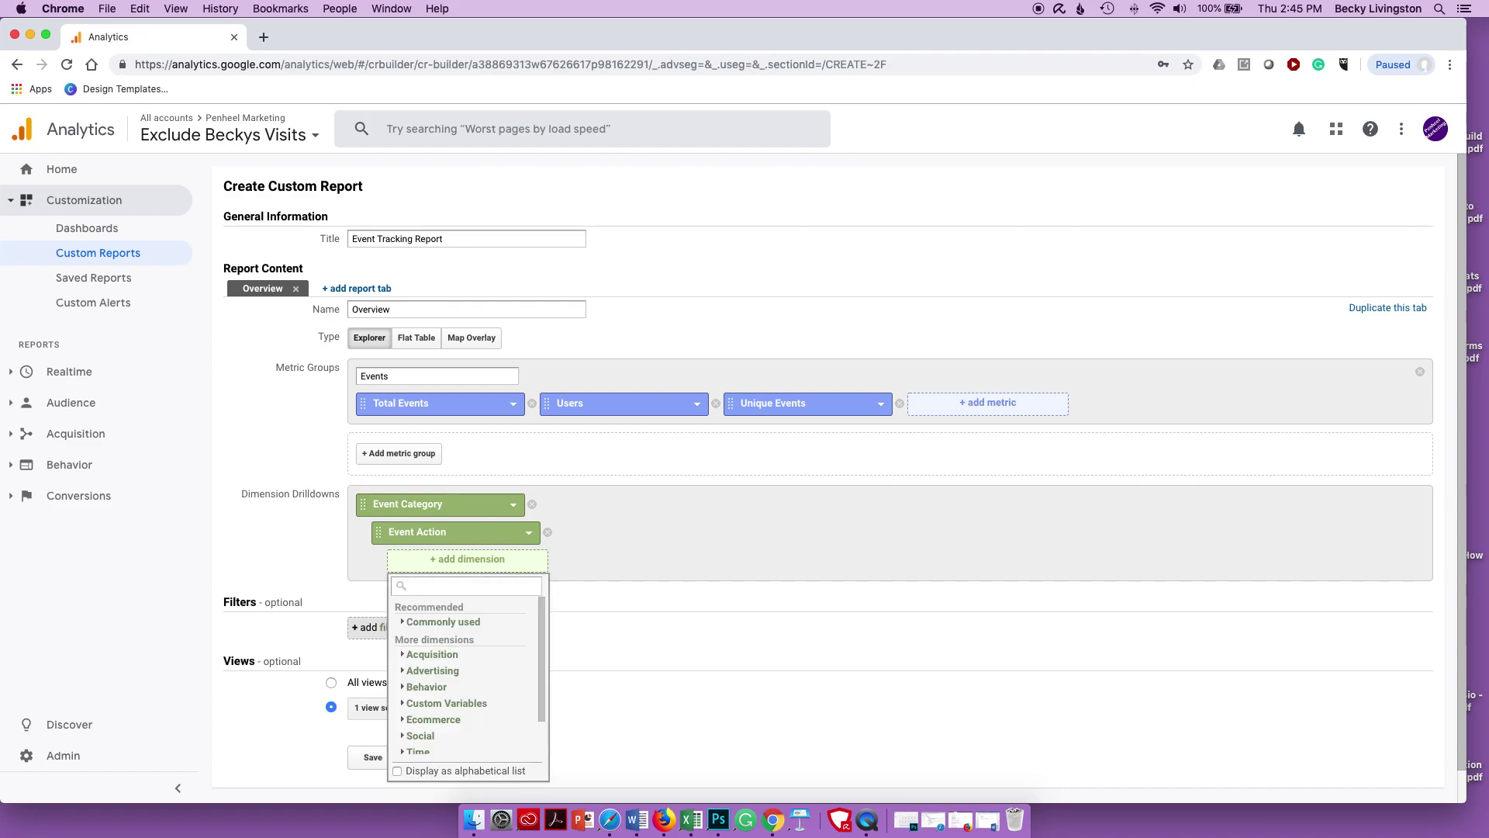
pyautogui.write('event label')
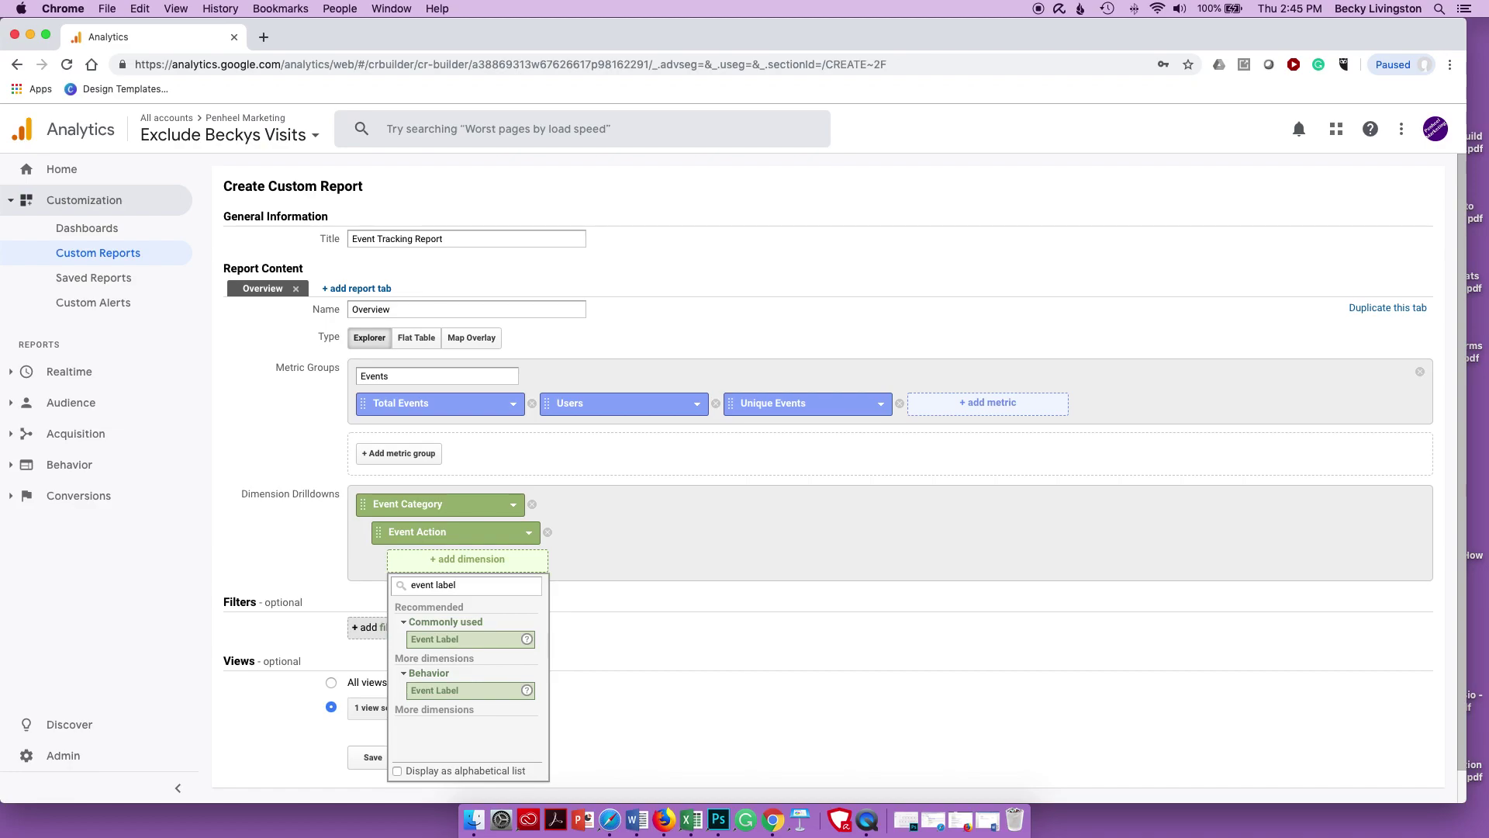
pyautogui.click(441, 640)
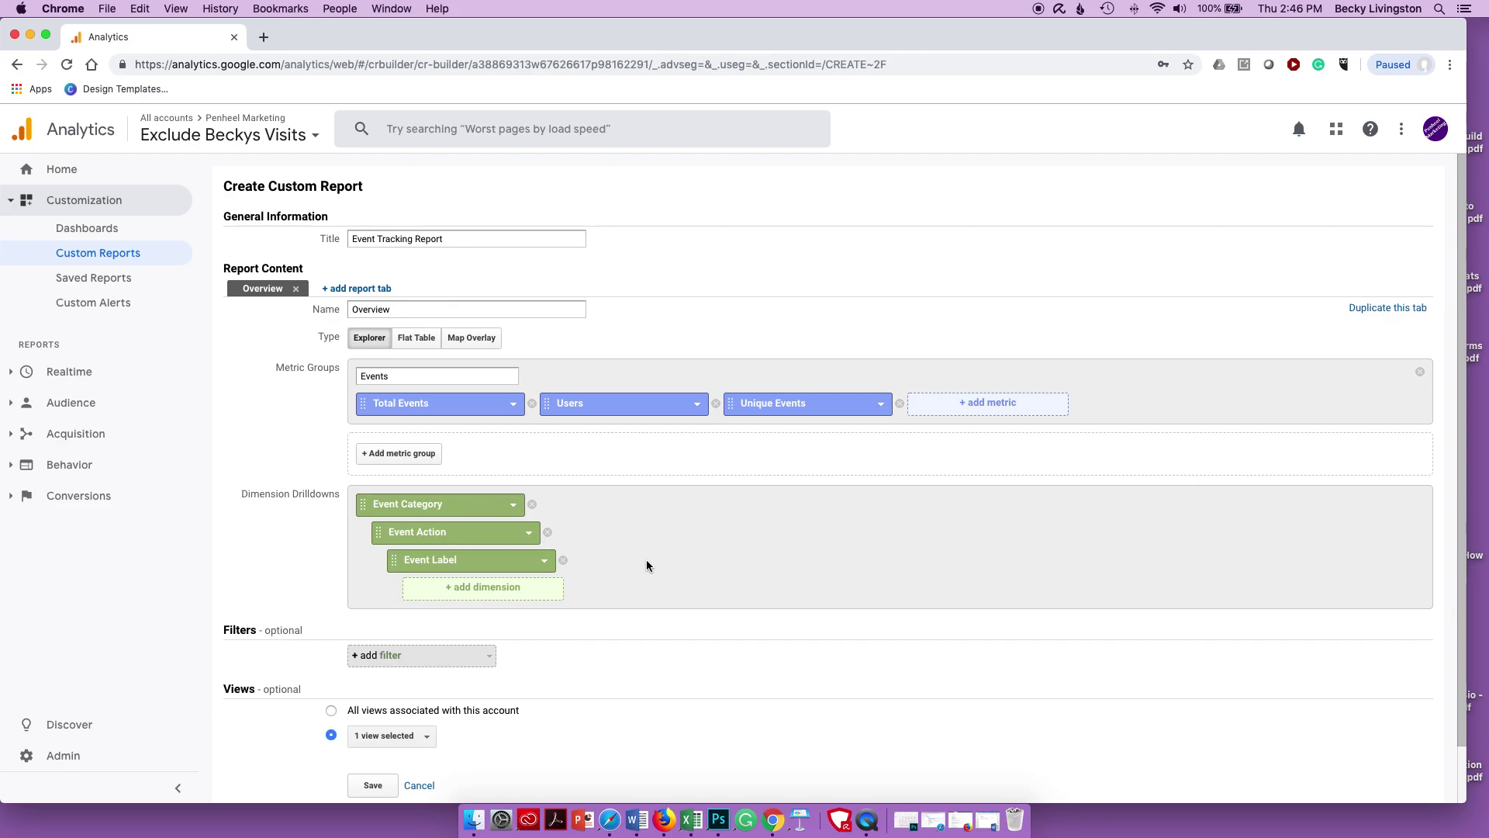
pyautogui.scroll(-2, 647, 560)
# - Add an Exclude filter on Event Category matching exactly '(not set)'
pyautogui.click(417, 594)
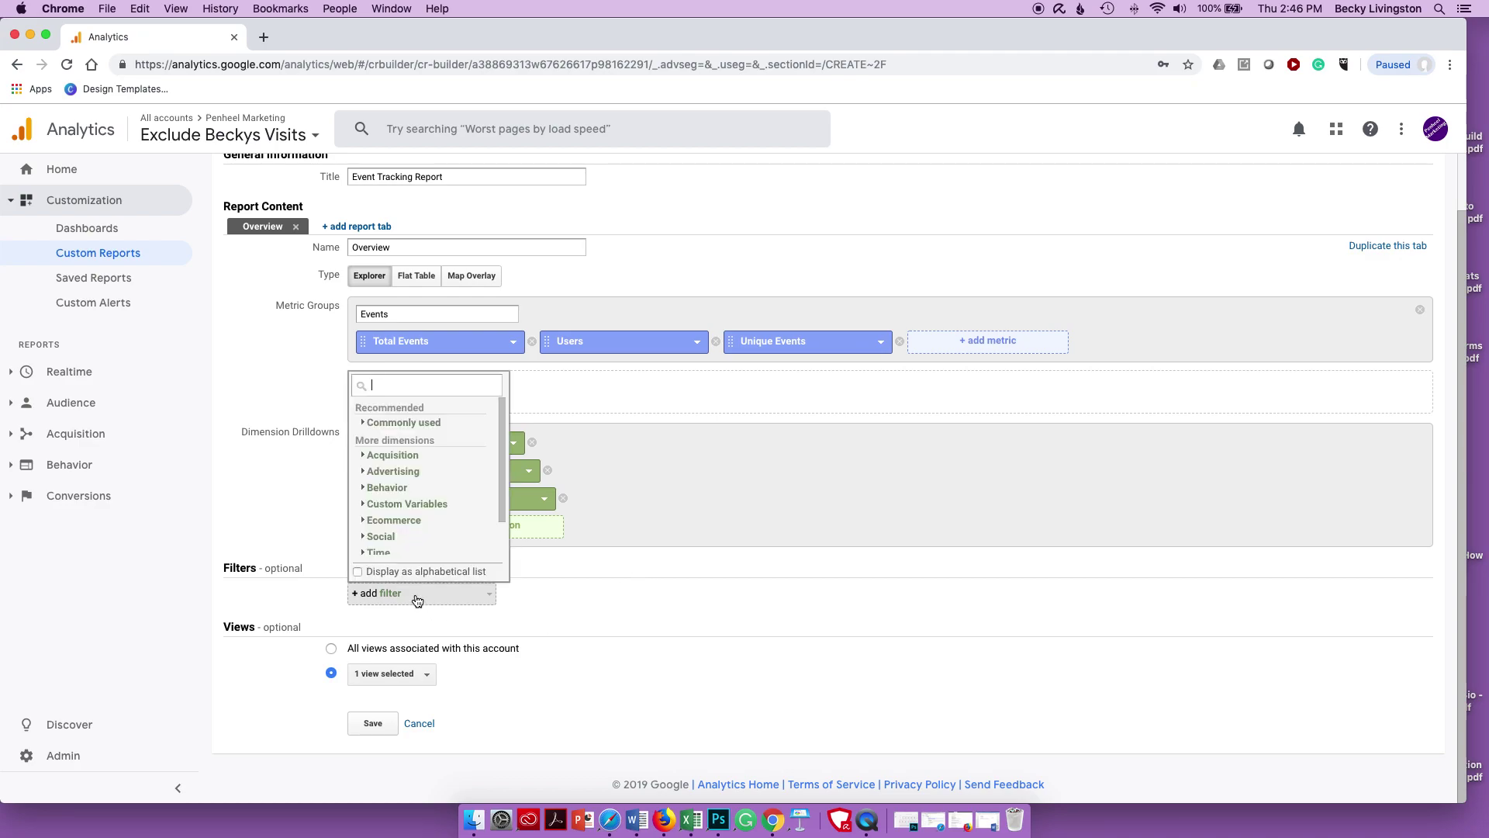
pyautogui.write('ceteg')
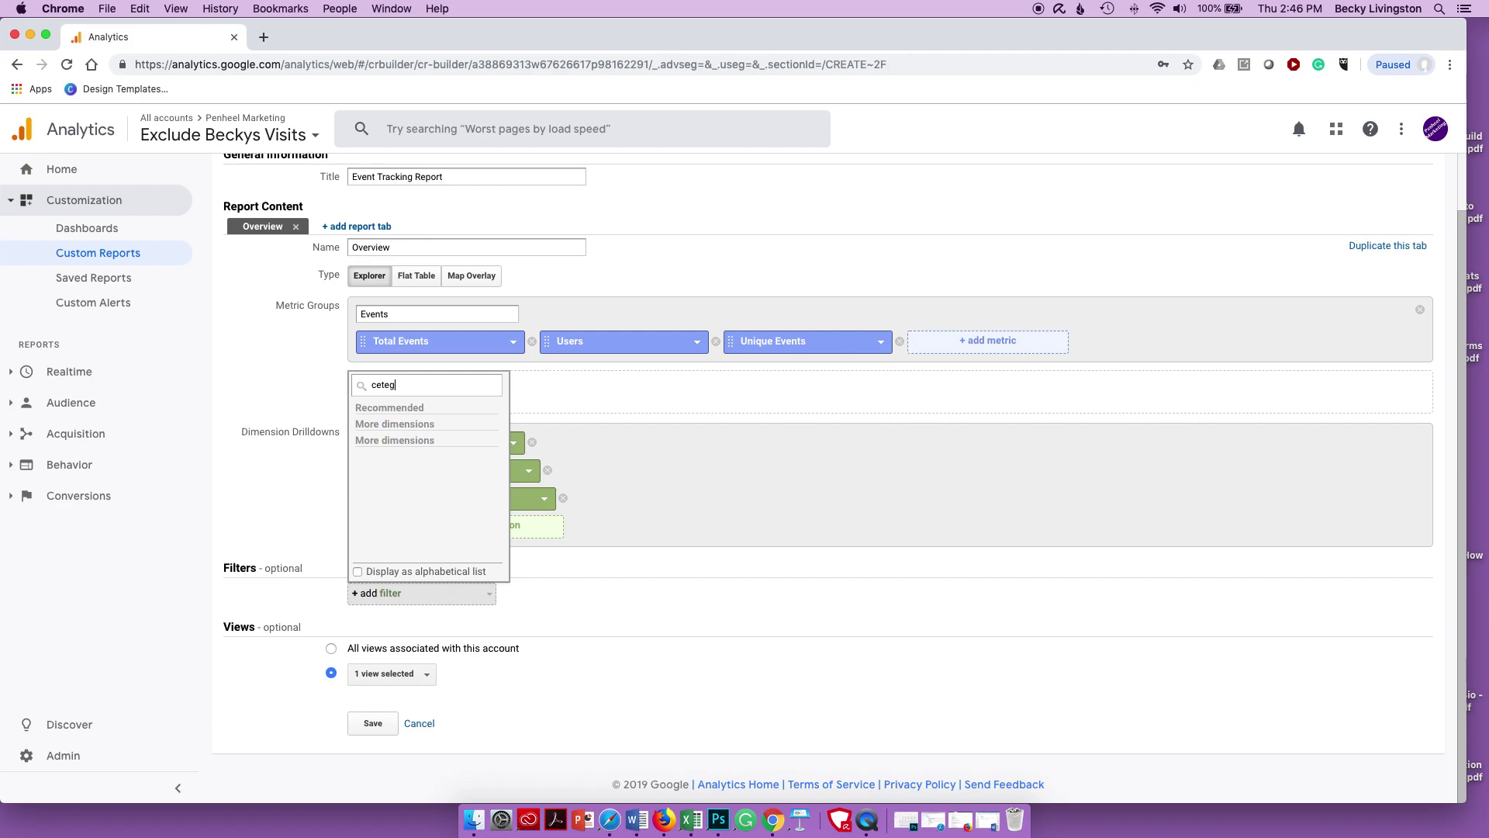
pyautogui.press('BackSpace')
pyautogui.press('BackSpace')
pyautogui.press('BackSpace')
pyautogui.press('BackSpace')
pyautogui.write('ategy')
pyautogui.press('BackSpace')
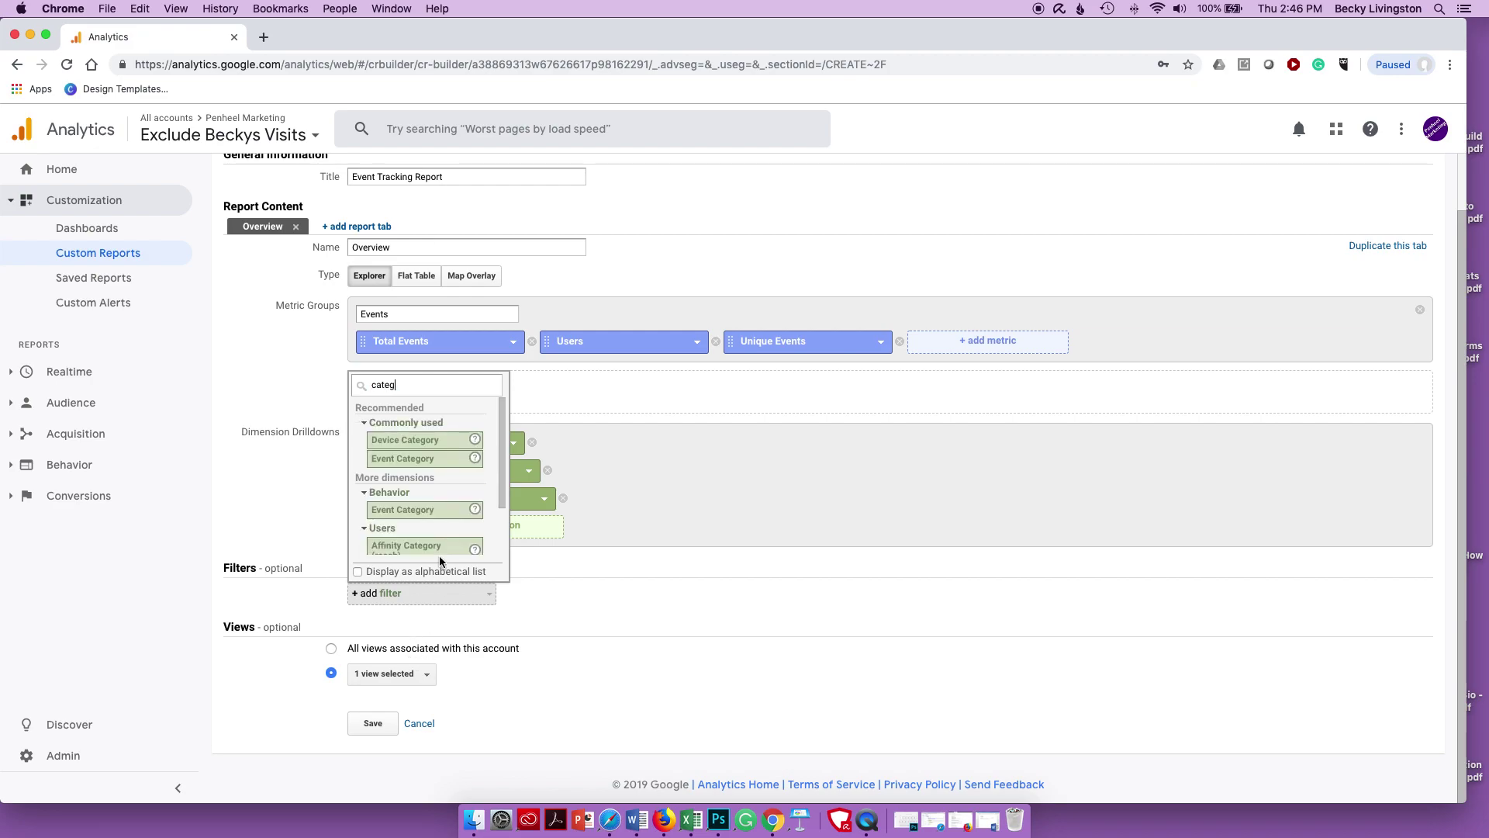
pyautogui.click(430, 459)
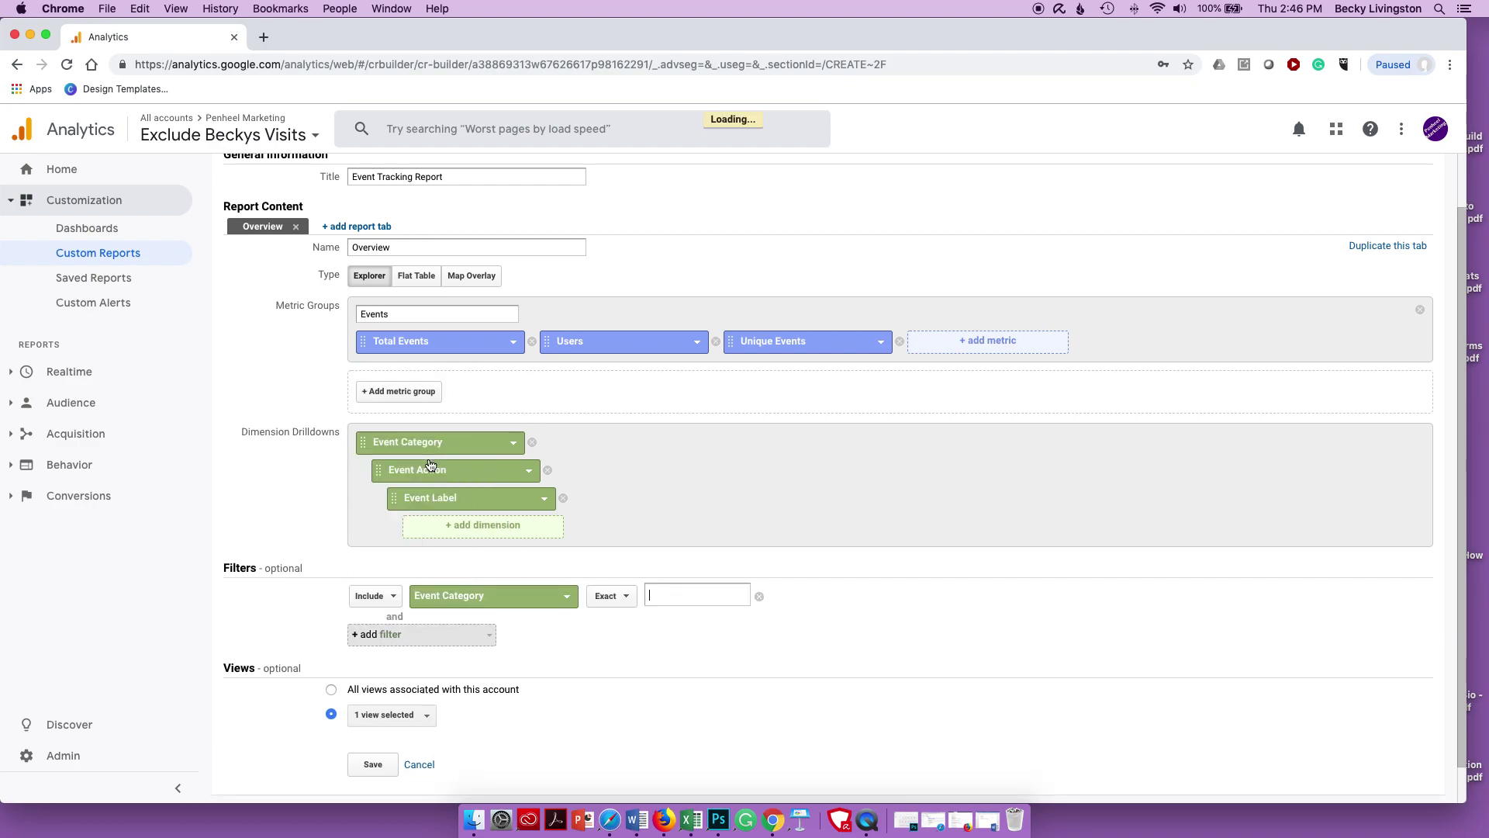
pyautogui.click(383, 598)
pyautogui.click(379, 633)
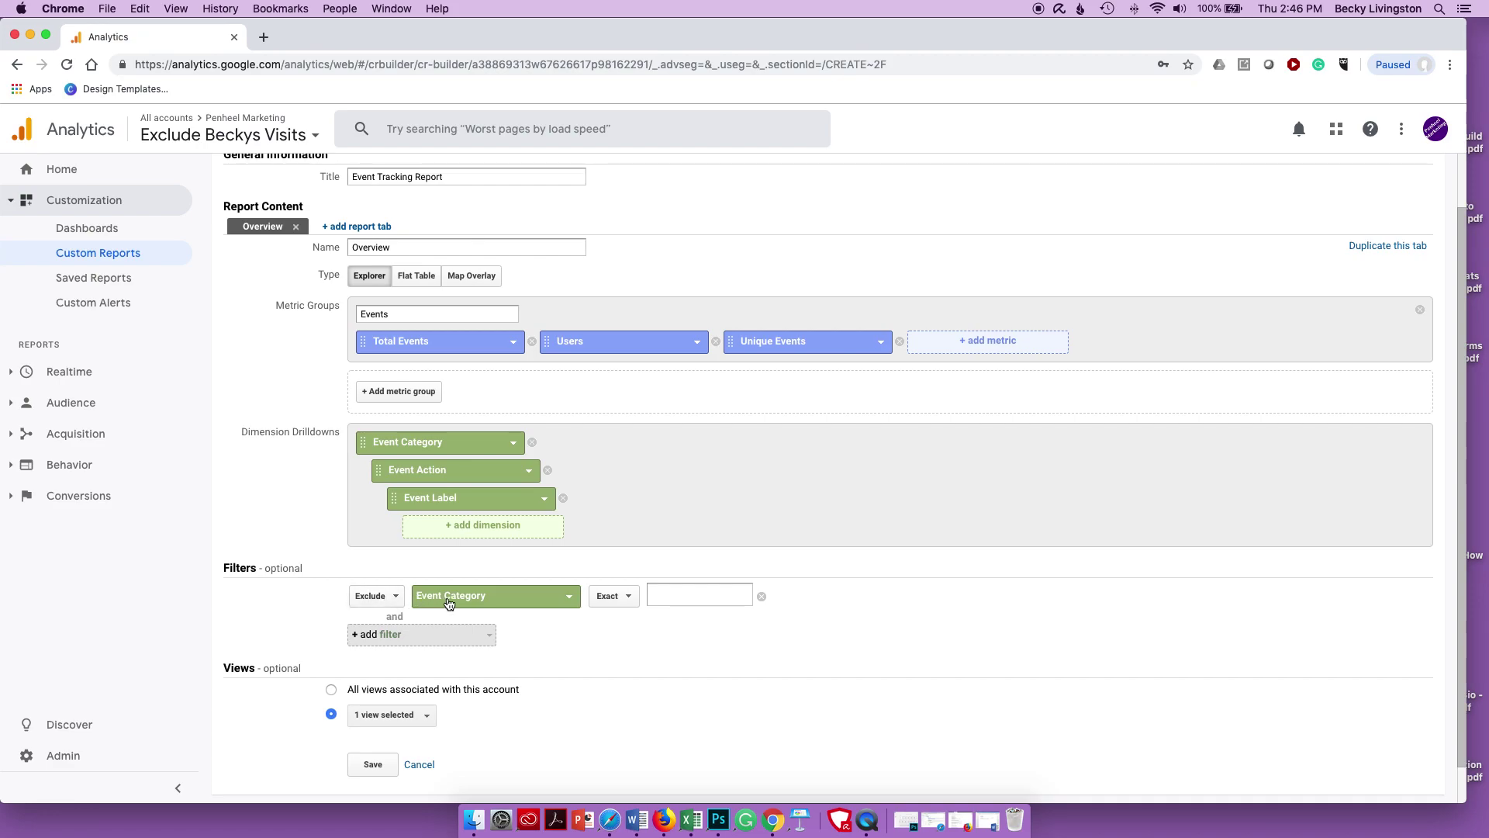
pyautogui.click(676, 595)
pyautogui.write('(nt')
pyautogui.write('ot e')
pyautogui.write('et)')
# - Save the custom report to show its Overview data by event category
pyautogui.click(376, 765)
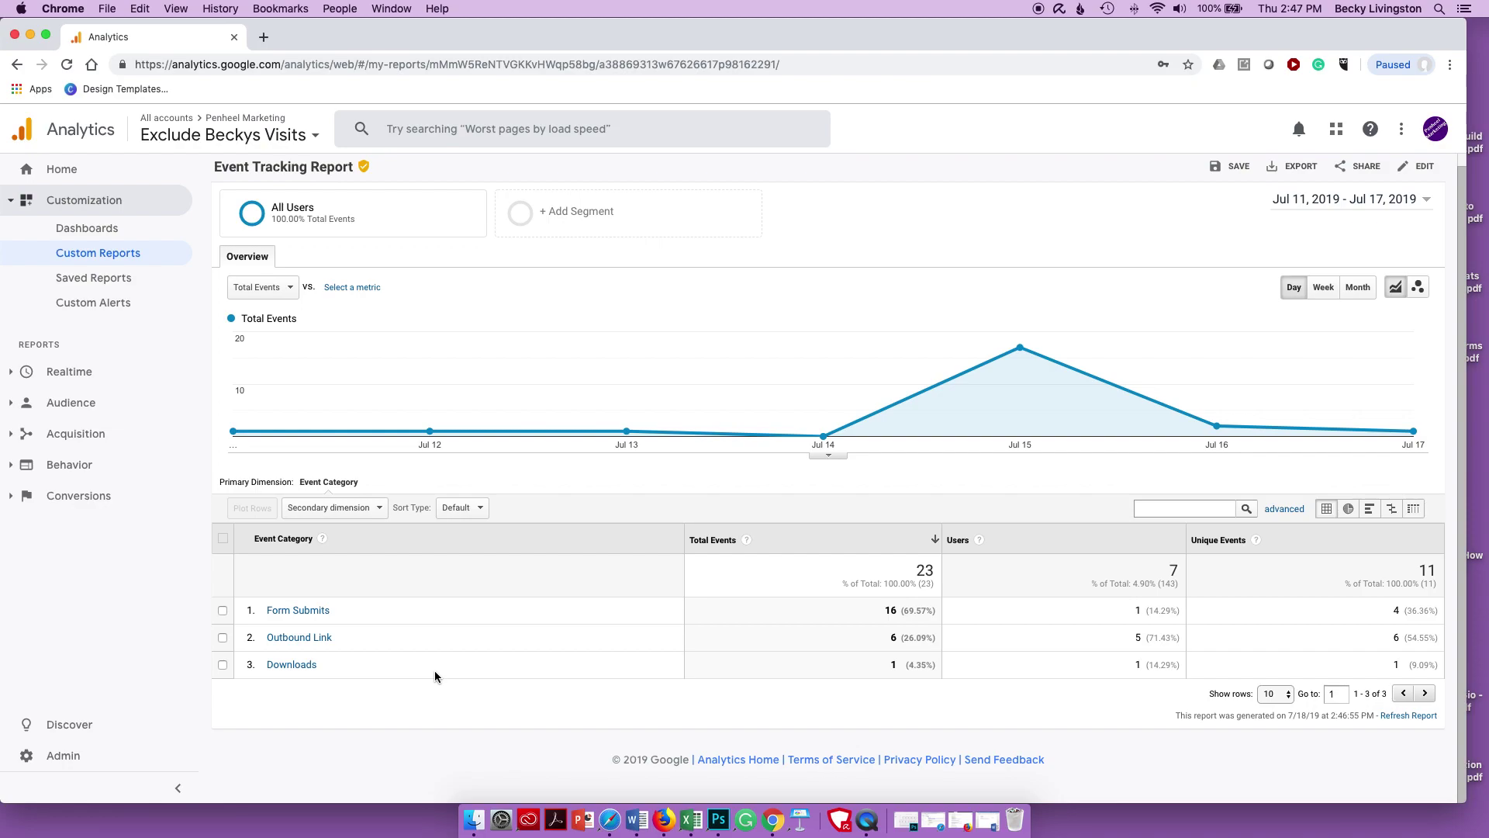
# - Save the current view as the saved report 'Event Tracking Overview Report'
pyautogui.click(1239, 167)
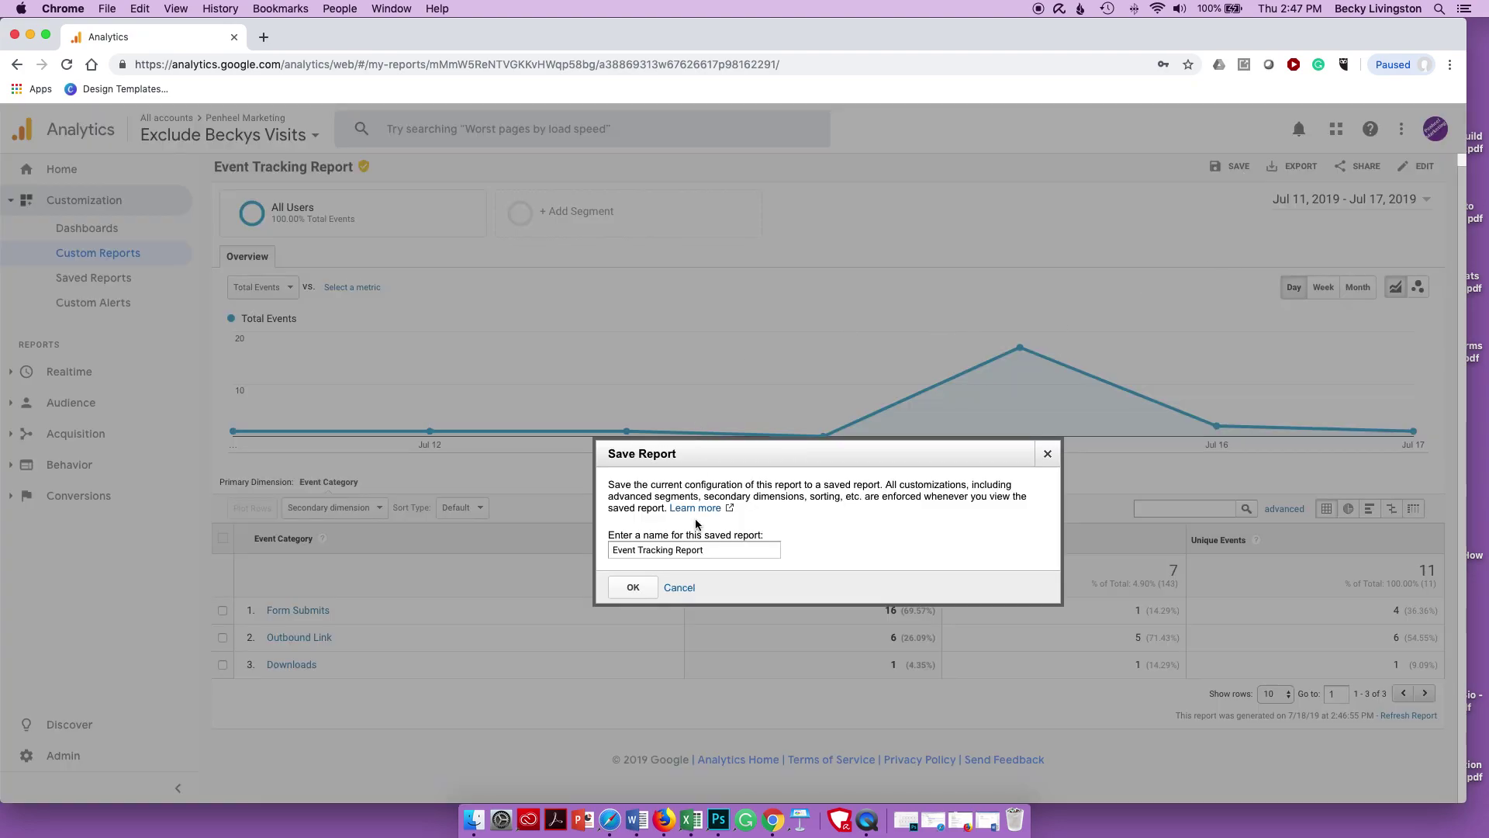
pyautogui.click(674, 550)
pyautogui.write('Overview')
pyautogui.click(632, 587)
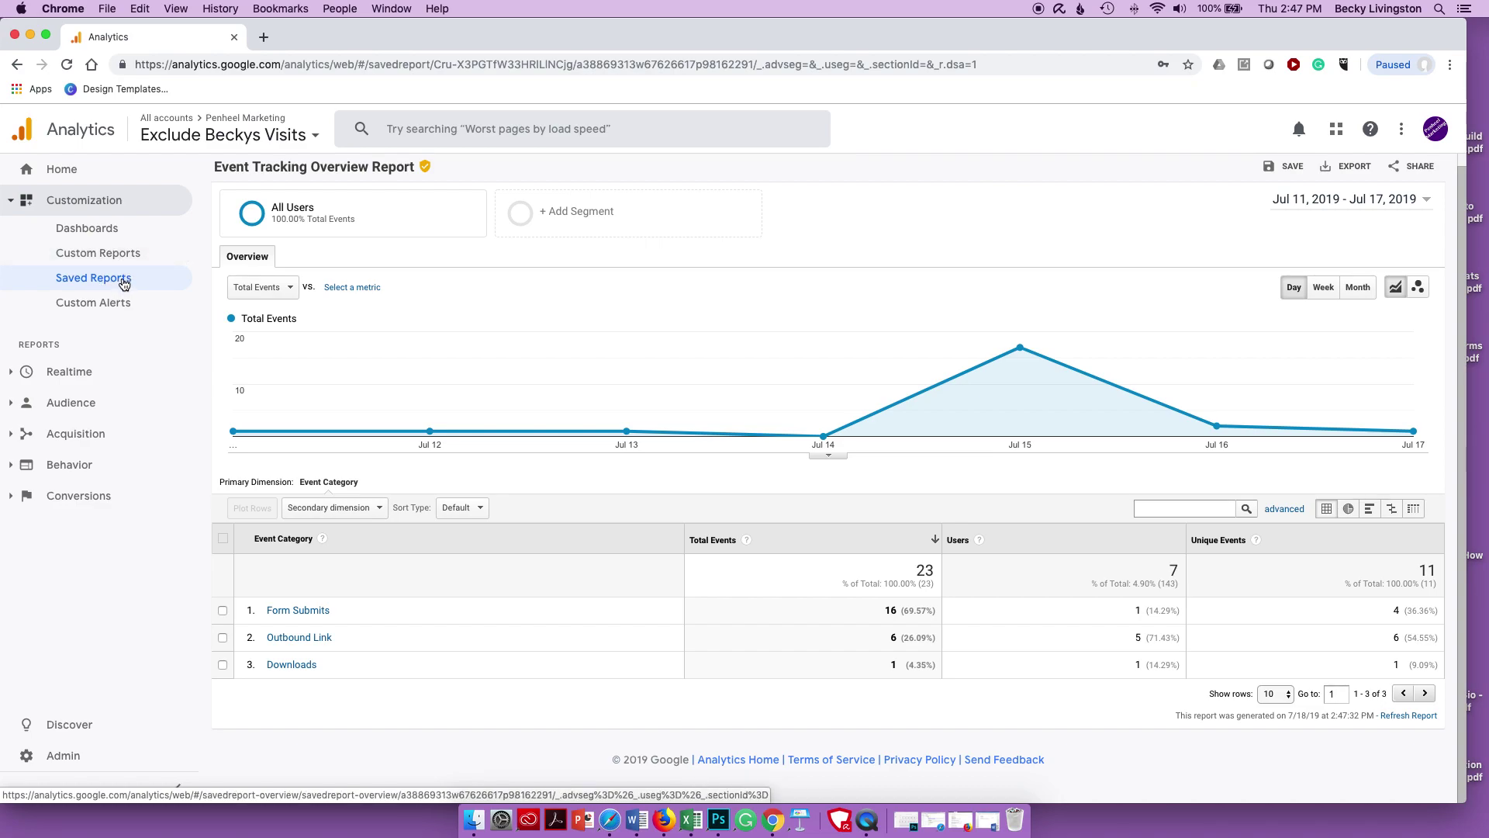
# - Check Saved Reports, then reopen Event Tracking Report from Custom Reports
pyautogui.click(123, 281)
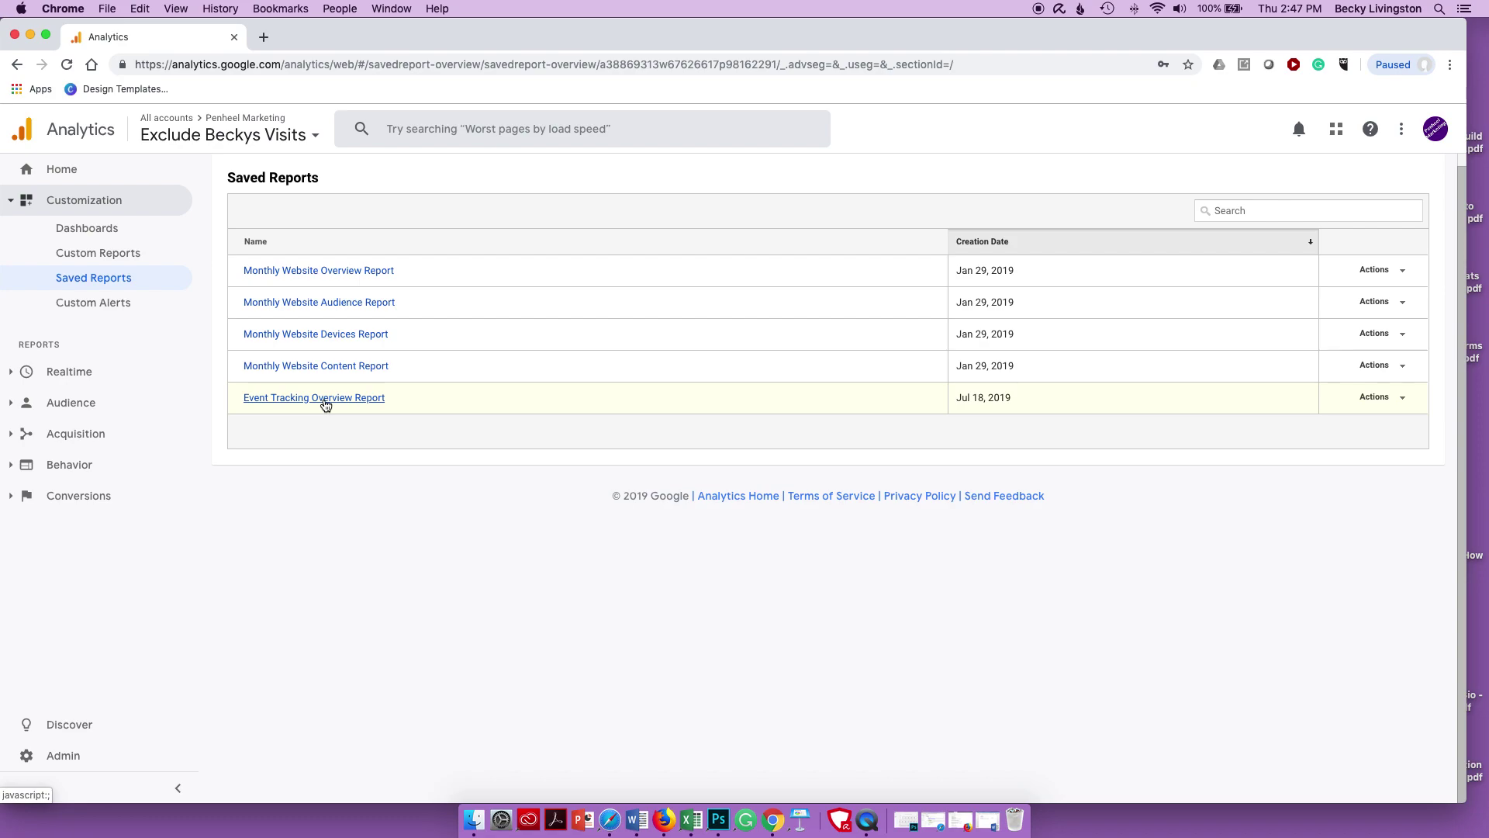
pyautogui.click(110, 258)
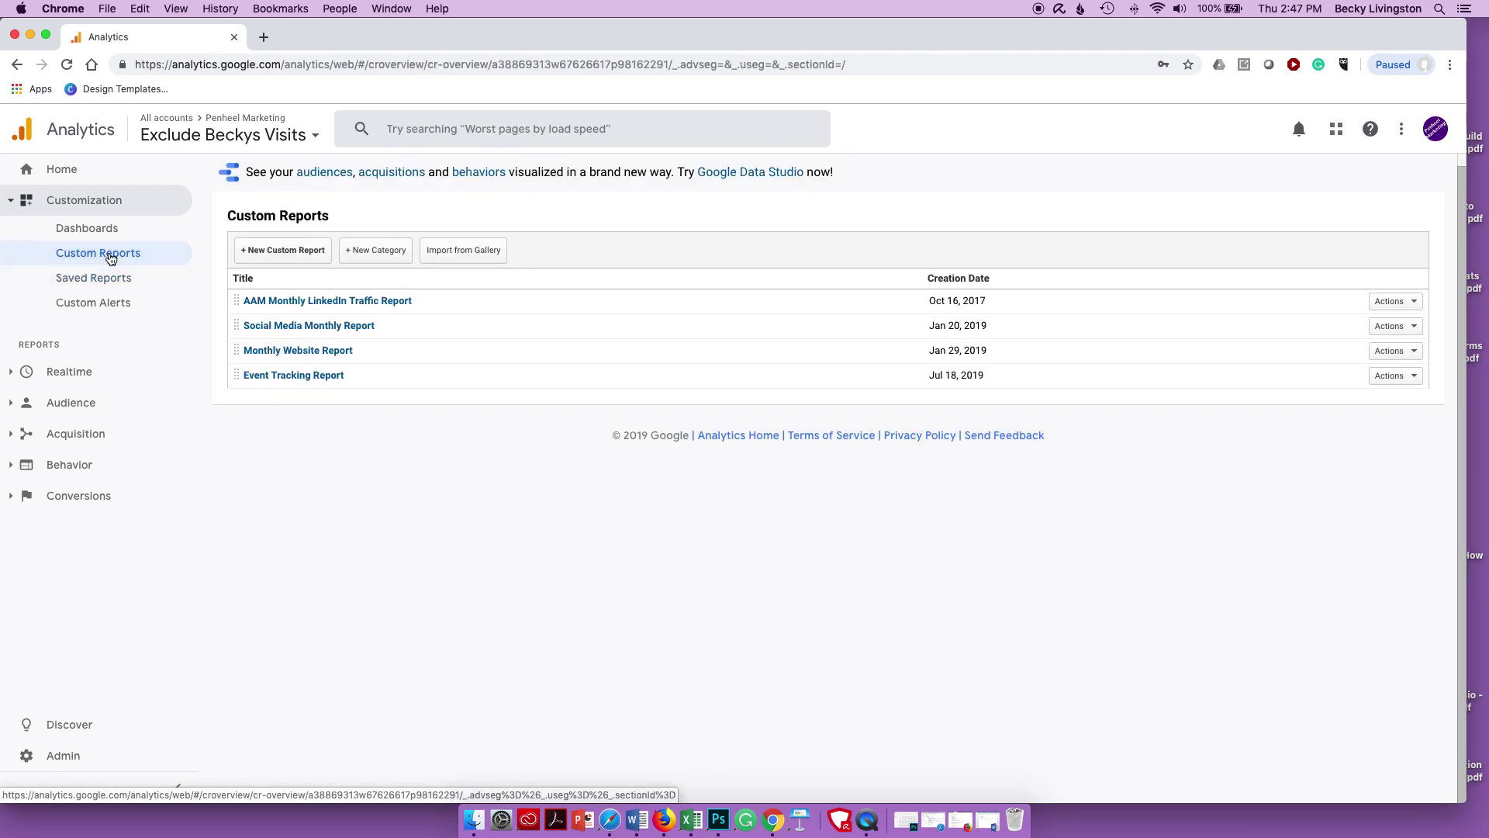
pyautogui.click(277, 378)
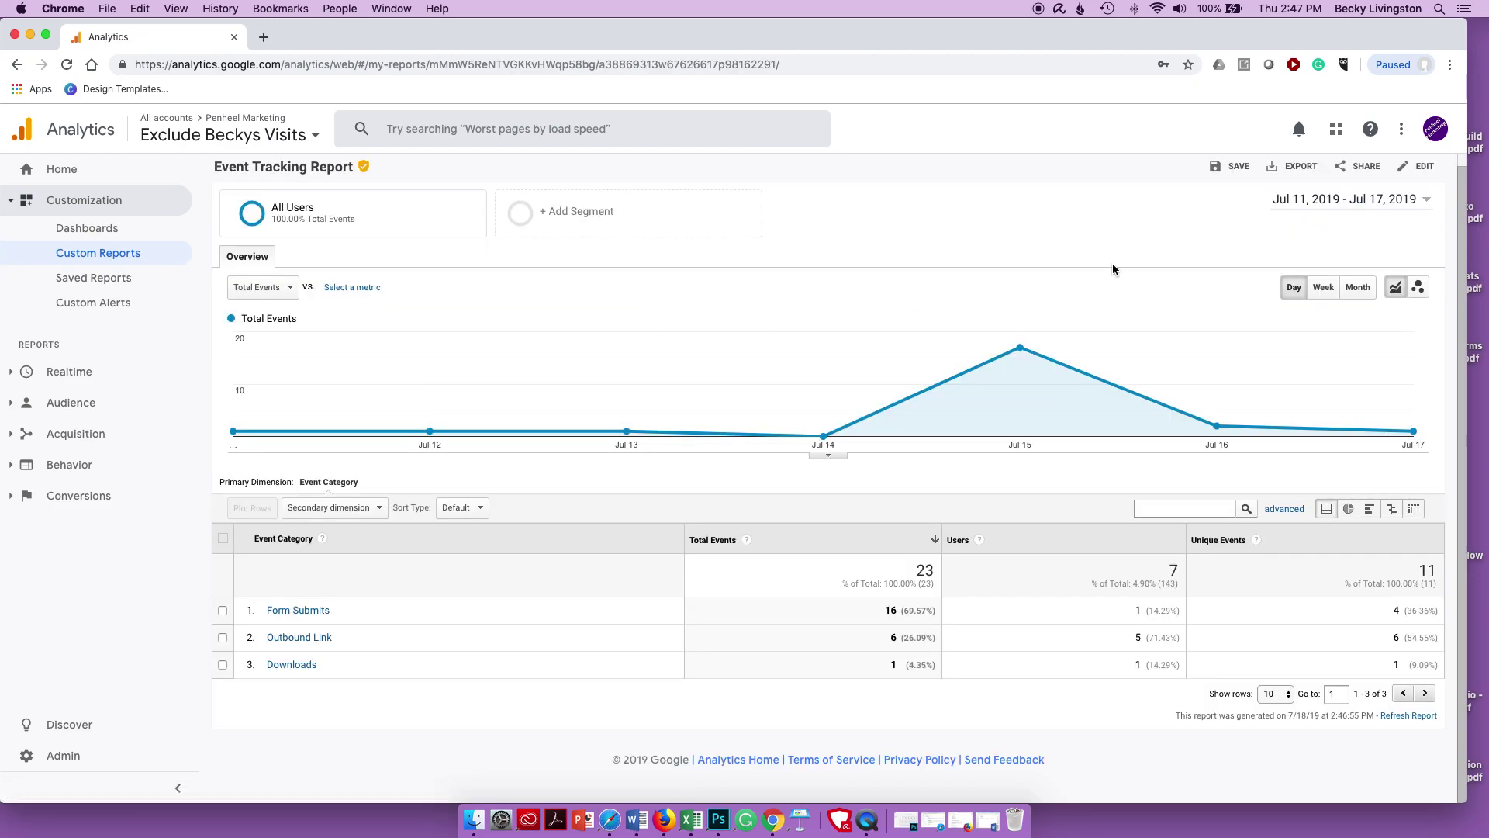
# - Edit the report and add an Actions tab with a metric group named Event Action
pyautogui.click(1413, 170)
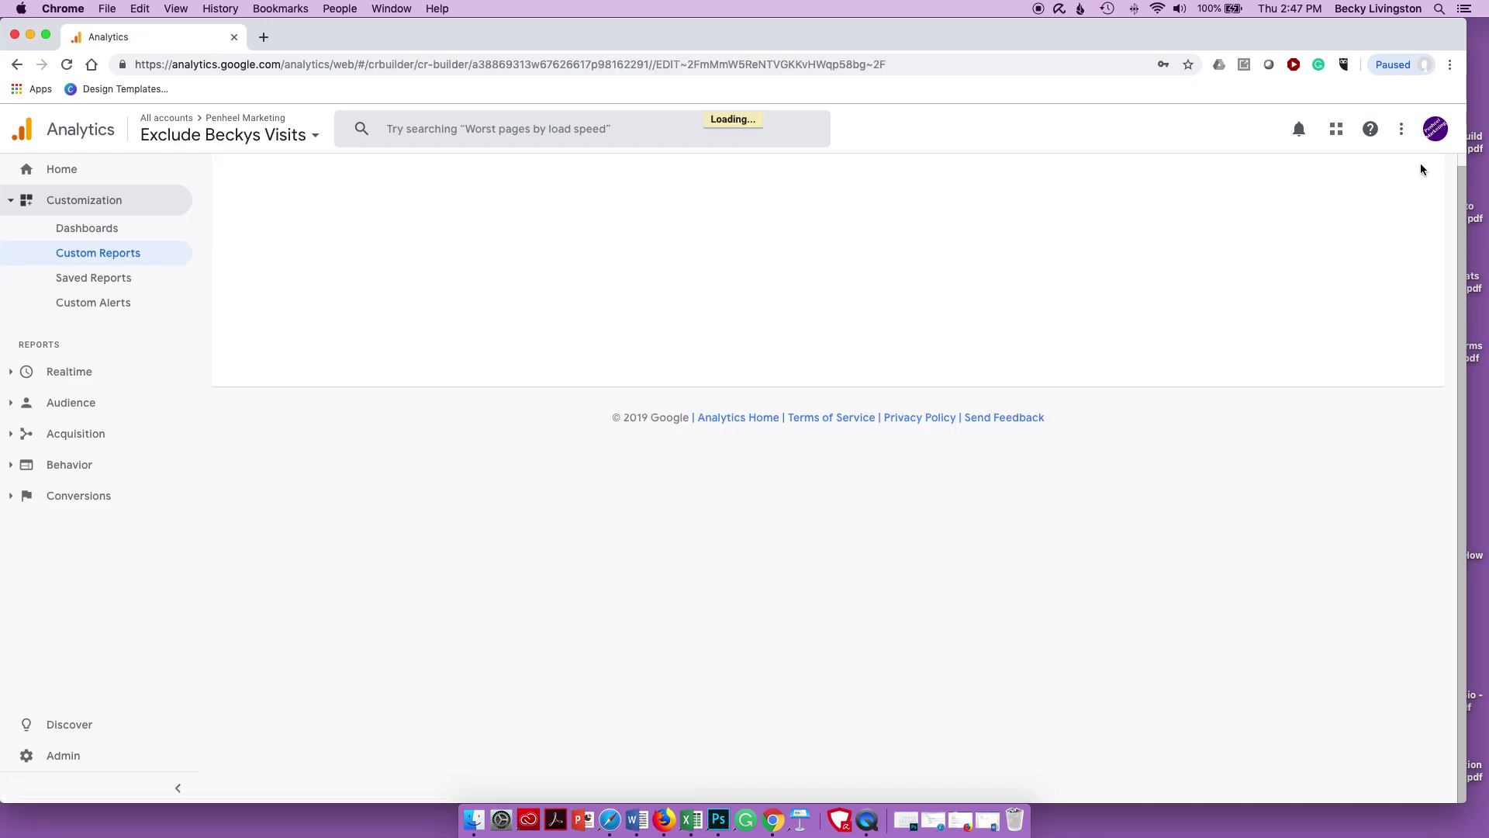
pyautogui.click(333, 276)
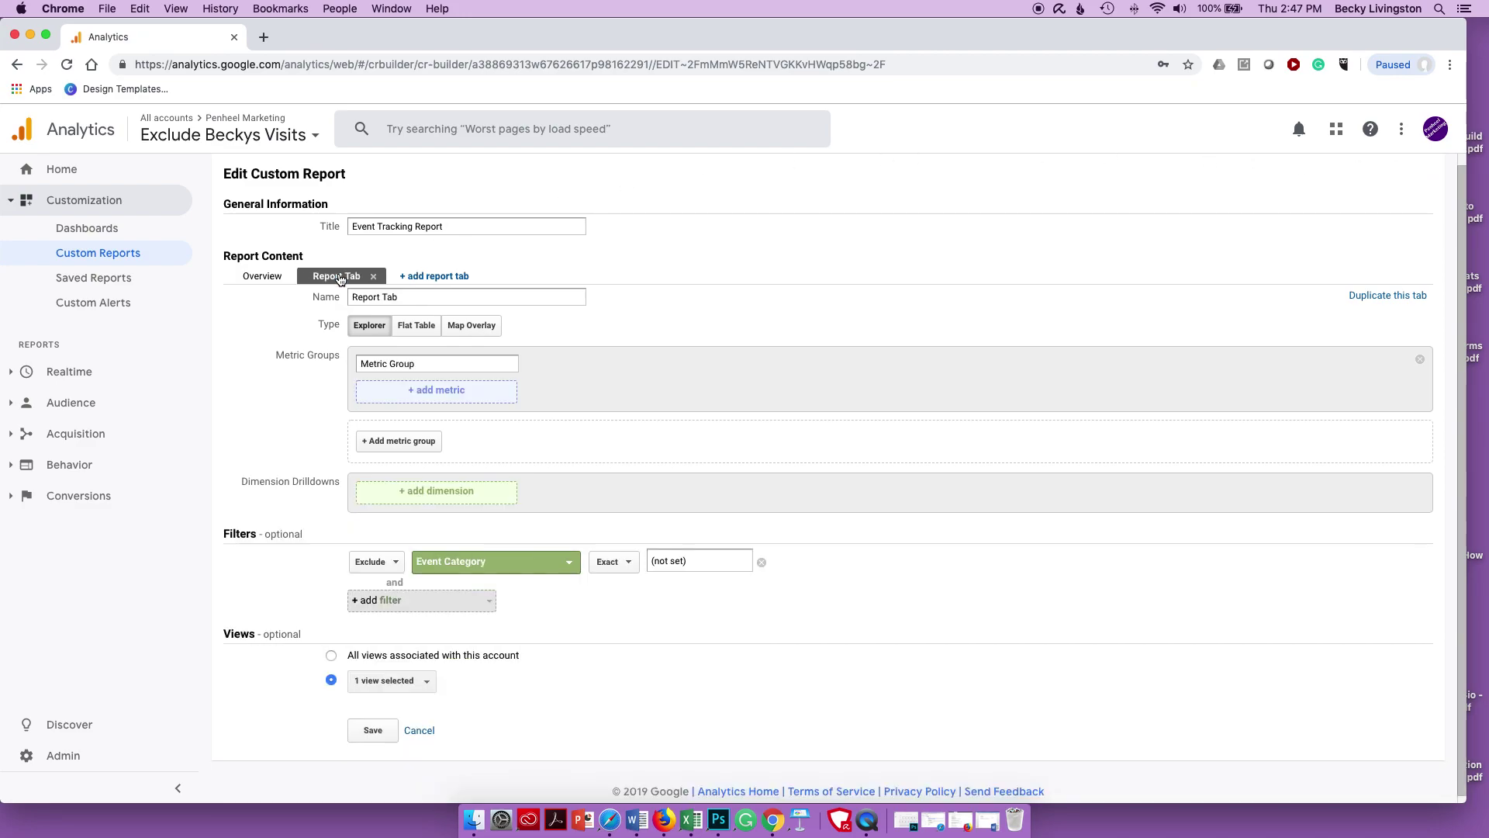
pyautogui.click(323, 292)
pyautogui.write('Actions')
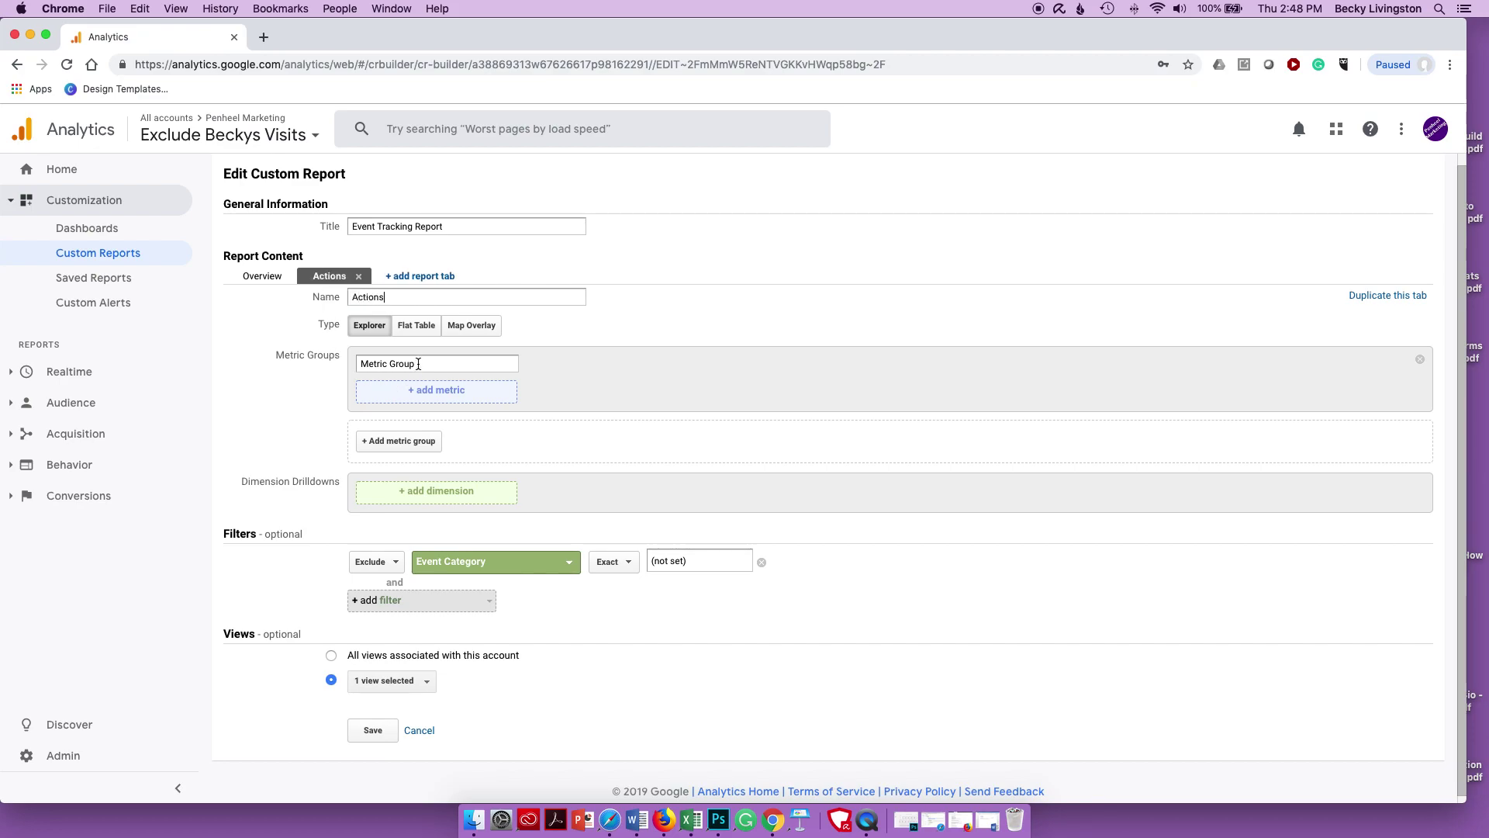
pyautogui.click(333, 360)
pyautogui.write('Event Action')
# - Give the Actions tab Users and Total Events metrics and an Event Action drilldown
pyautogui.click(442, 392)
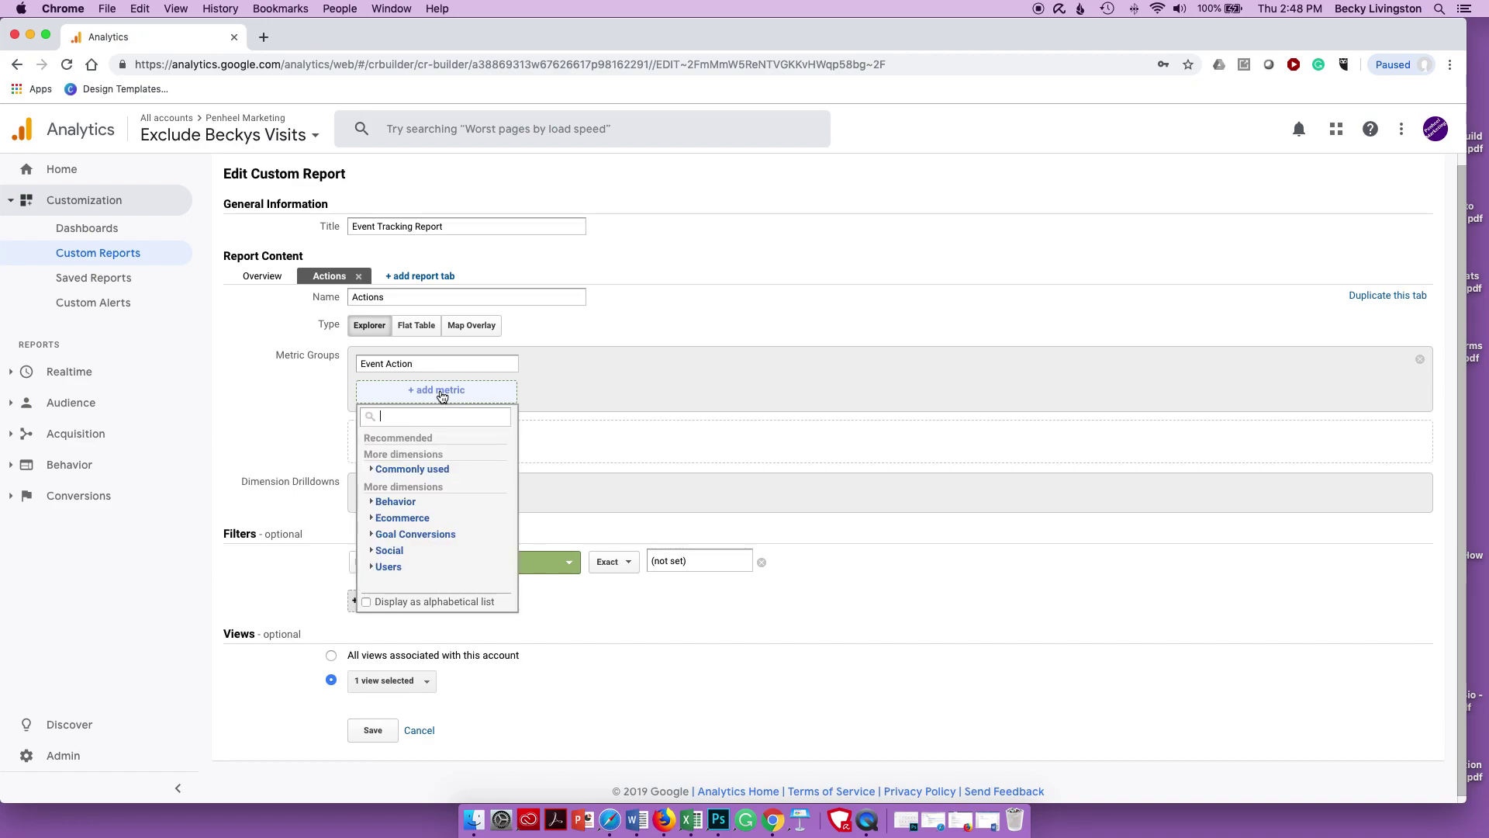
pyautogui.write('users')
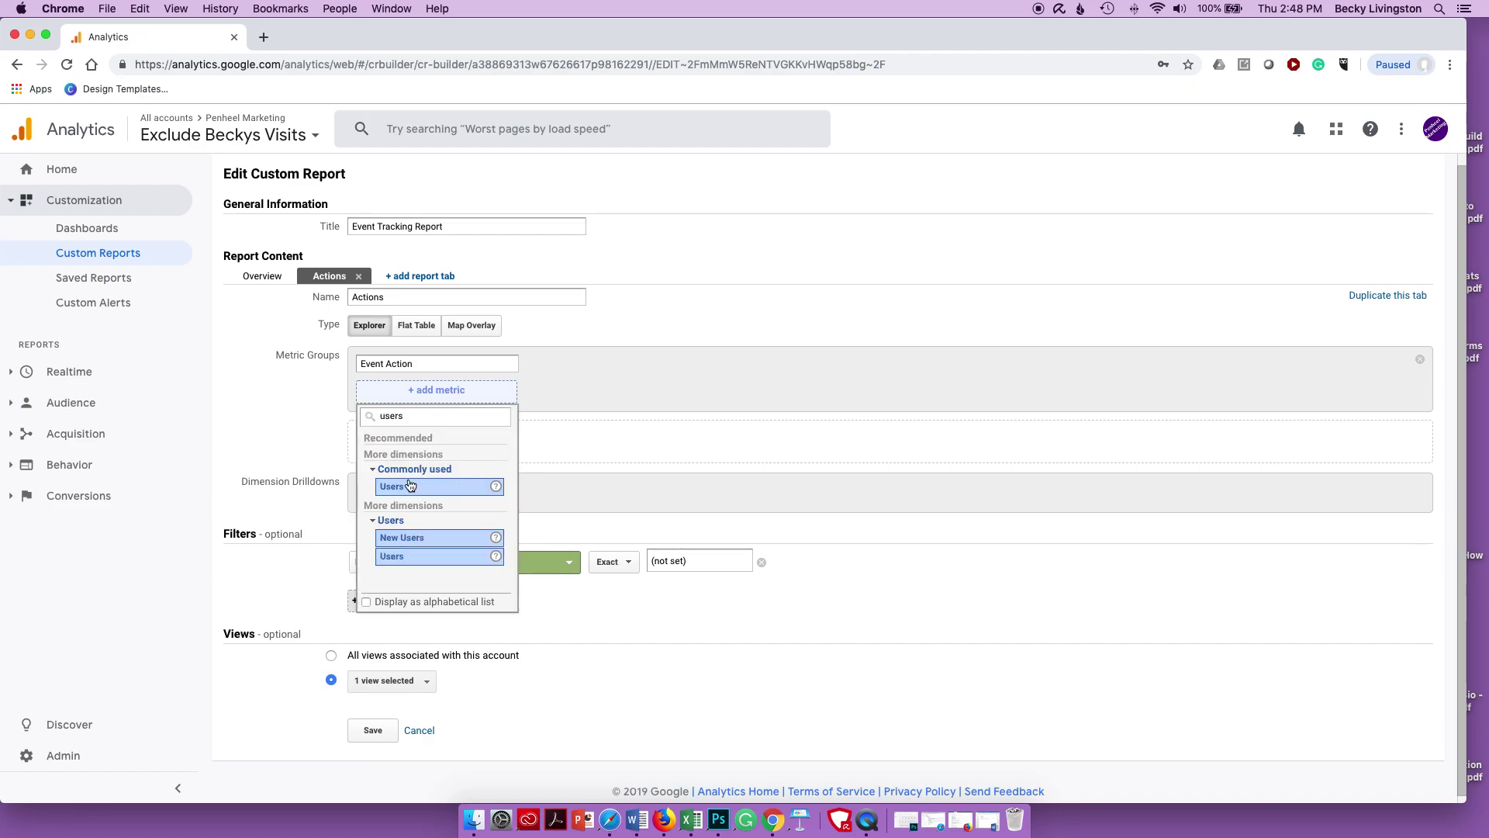
pyautogui.click(405, 488)
pyautogui.click(598, 392)
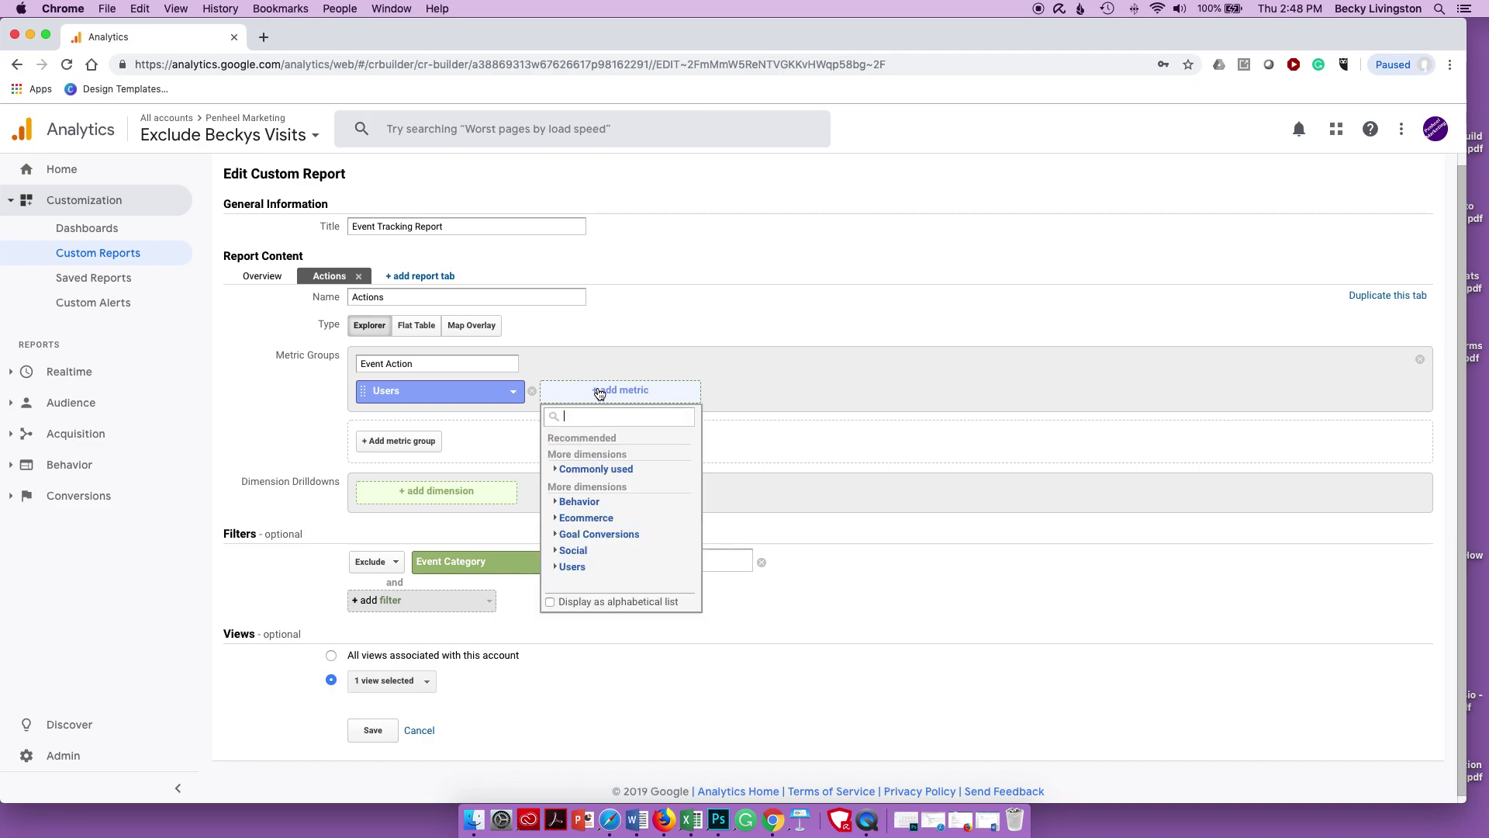
pyautogui.write('total')
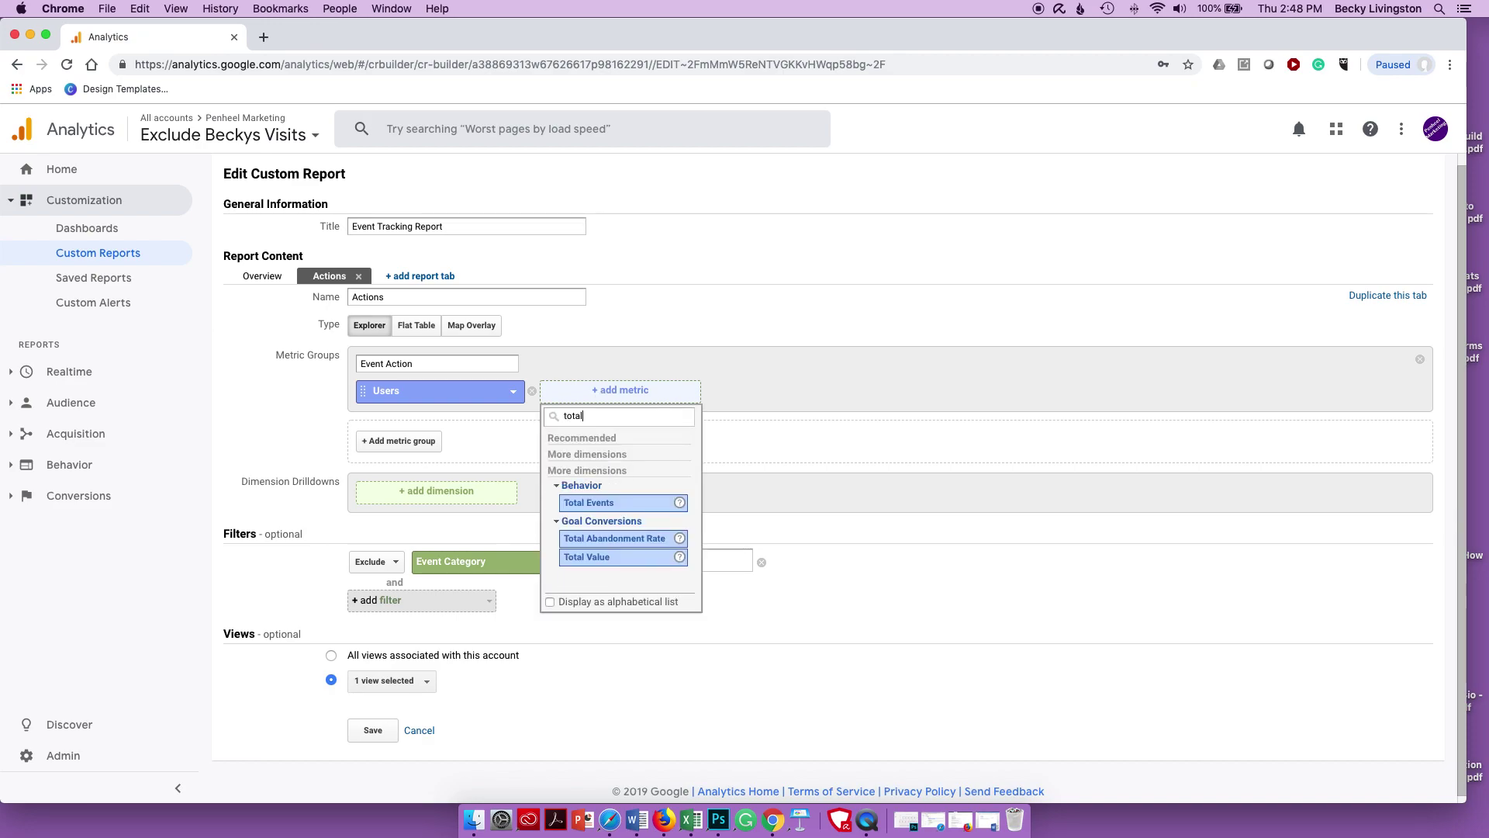
pyautogui.write(' events')
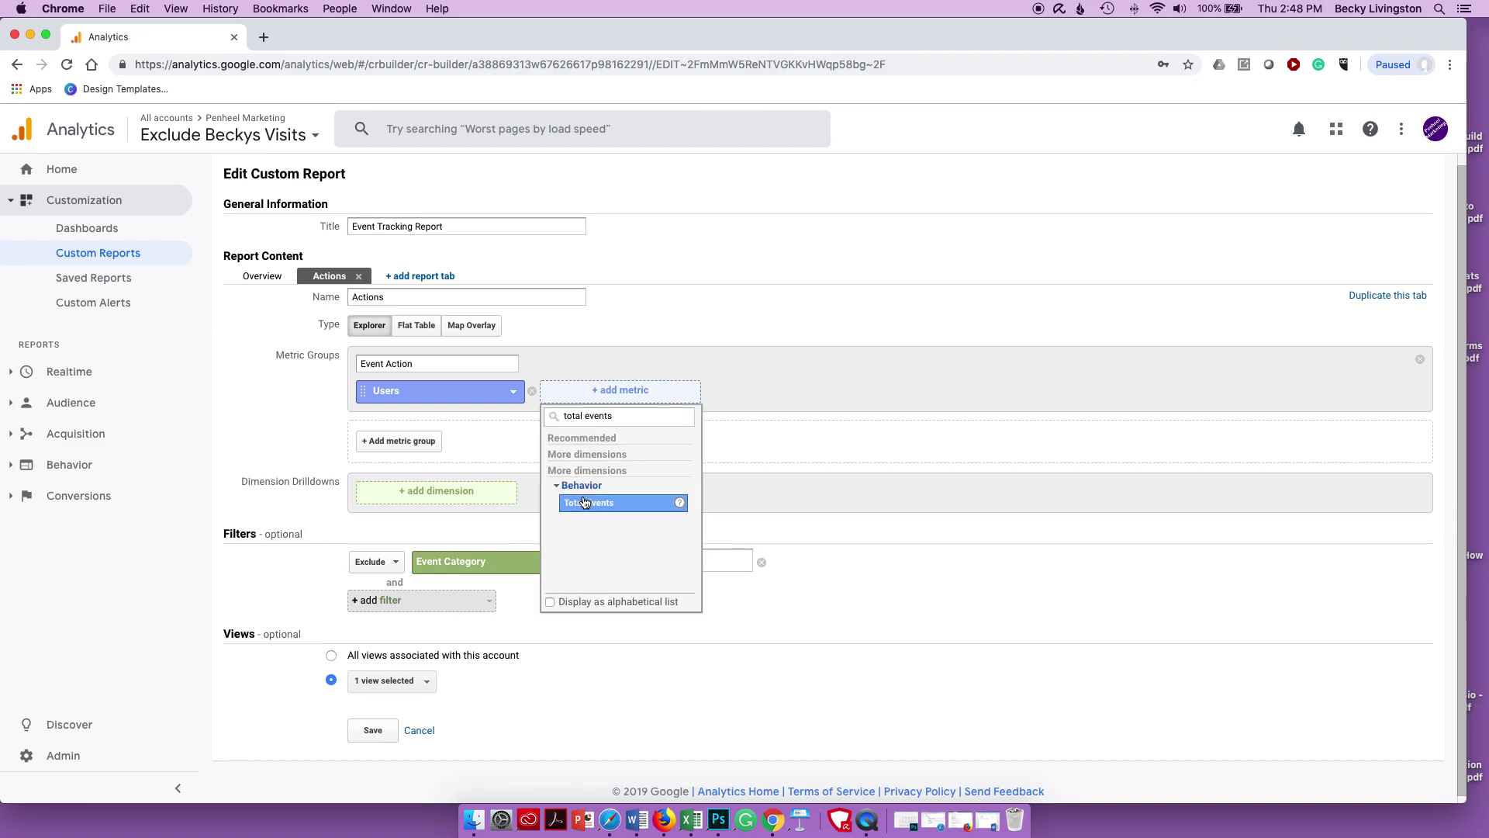
pyautogui.click(590, 503)
pyautogui.click(424, 493)
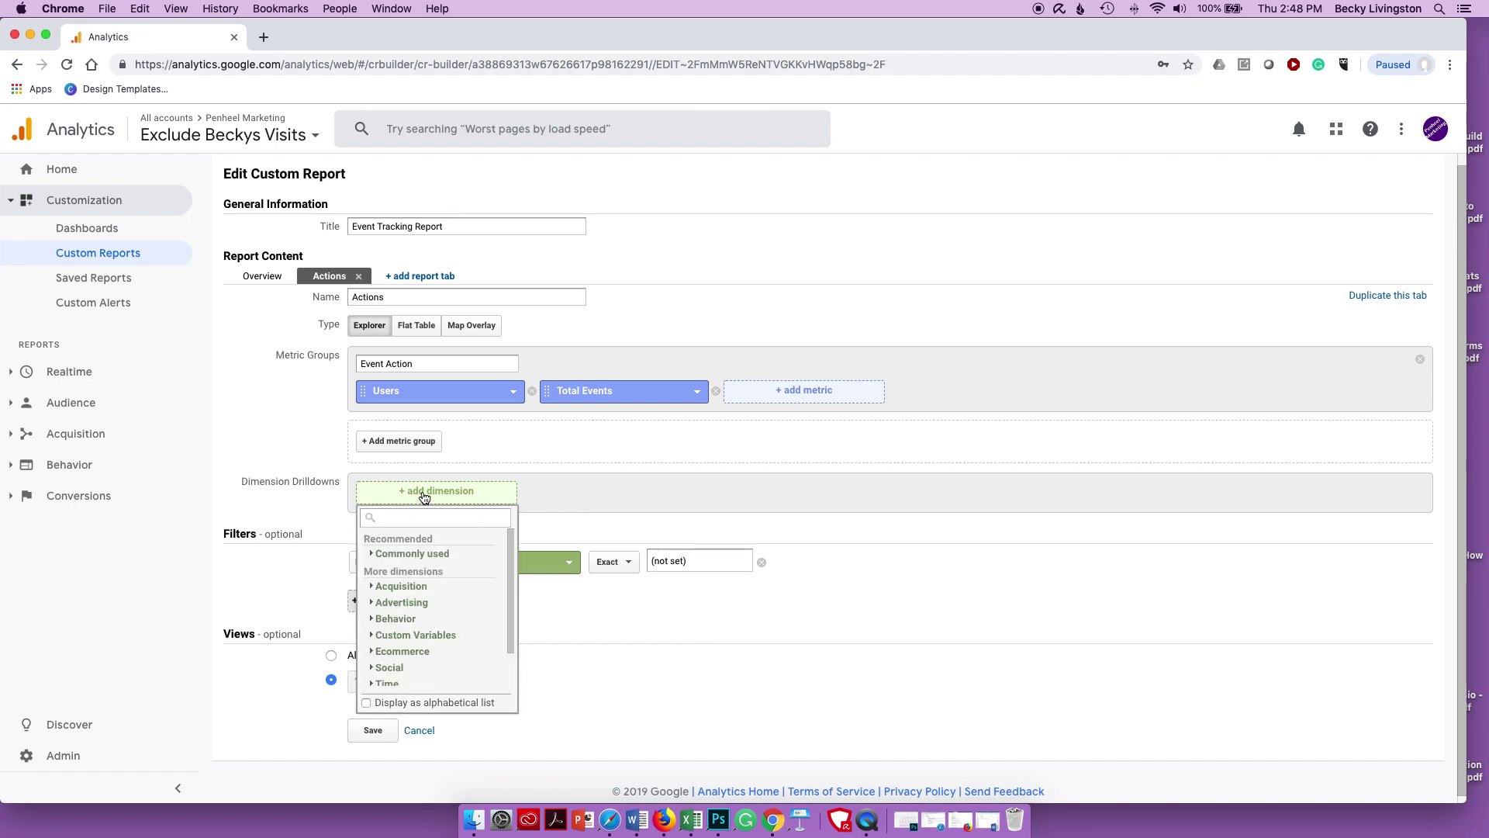
pyautogui.write('event action')
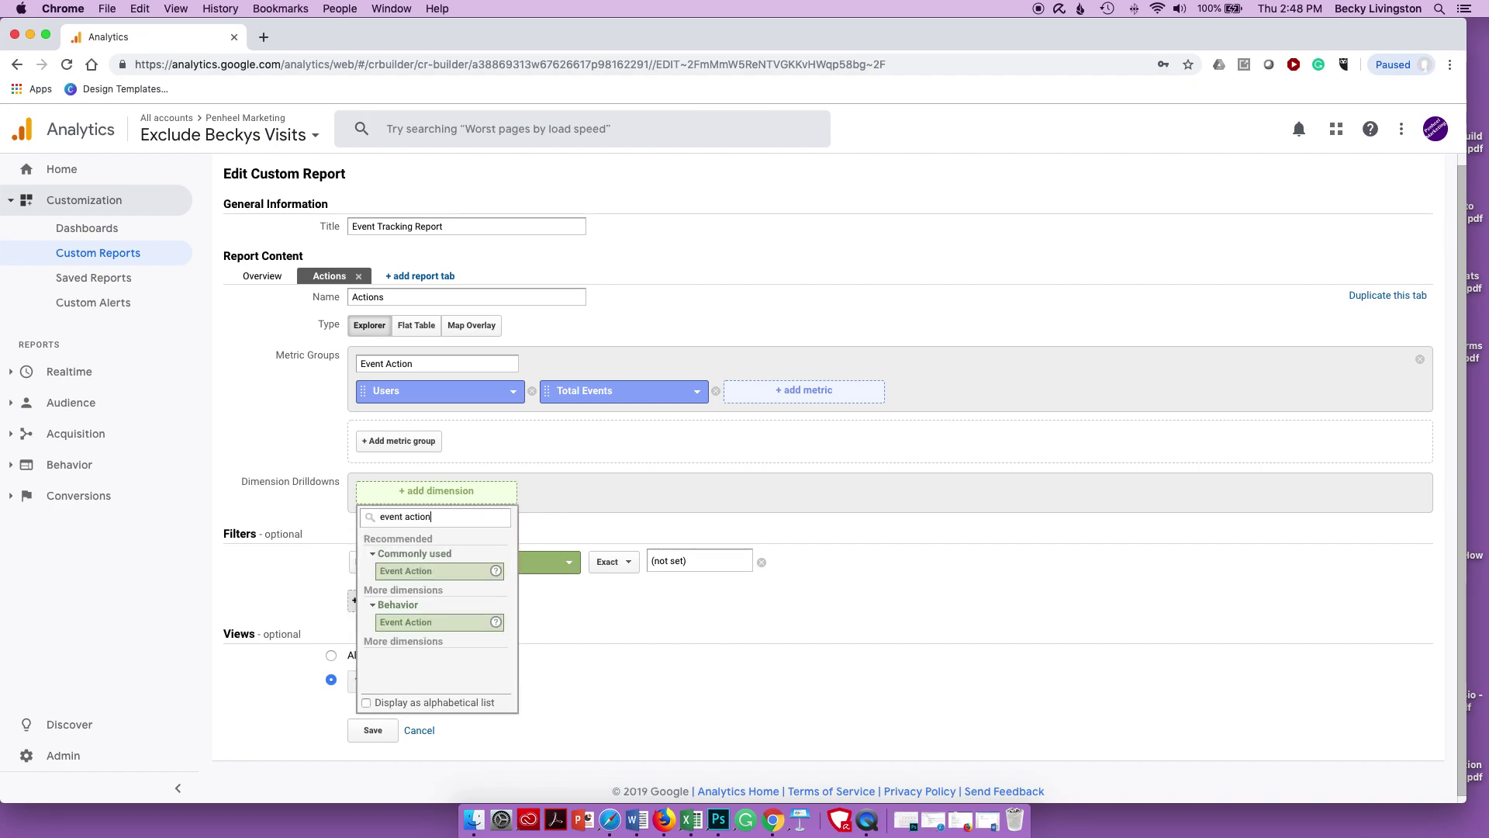
pyautogui.click(418, 574)
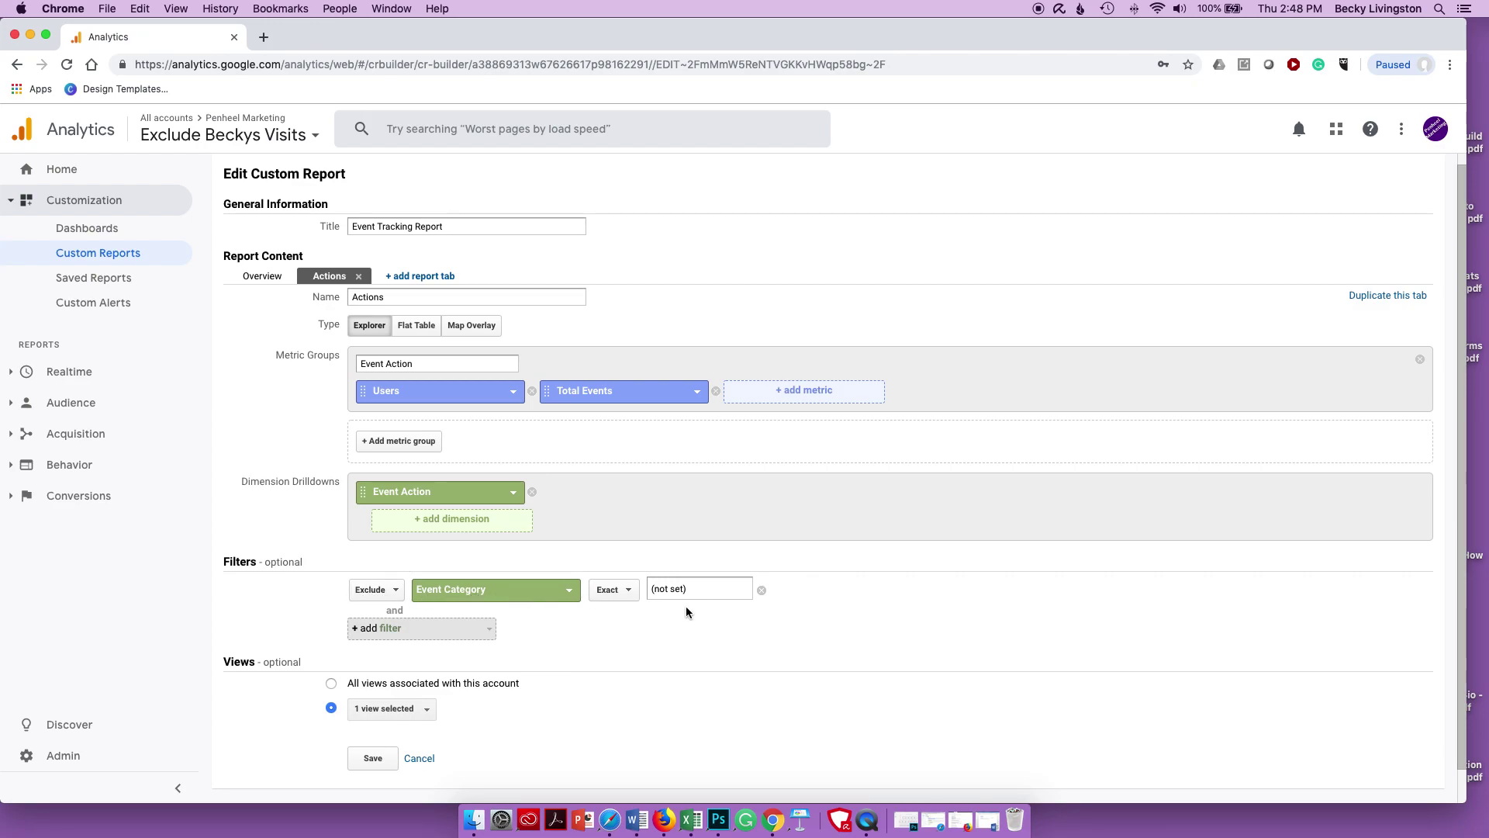
# - Save the edited report and view its Actions tab
pyautogui.click(372, 760)
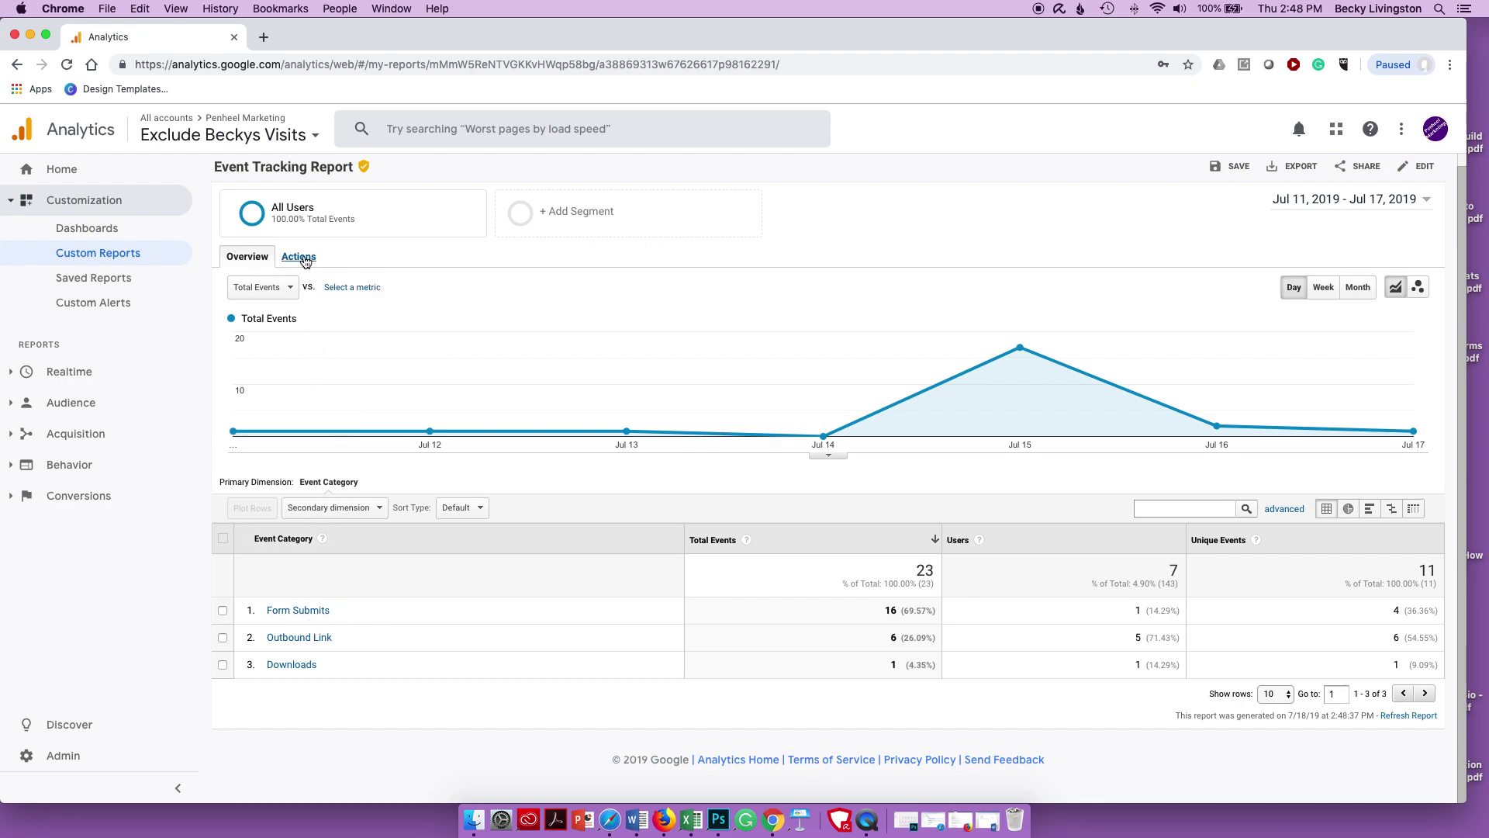
pyautogui.click(305, 261)
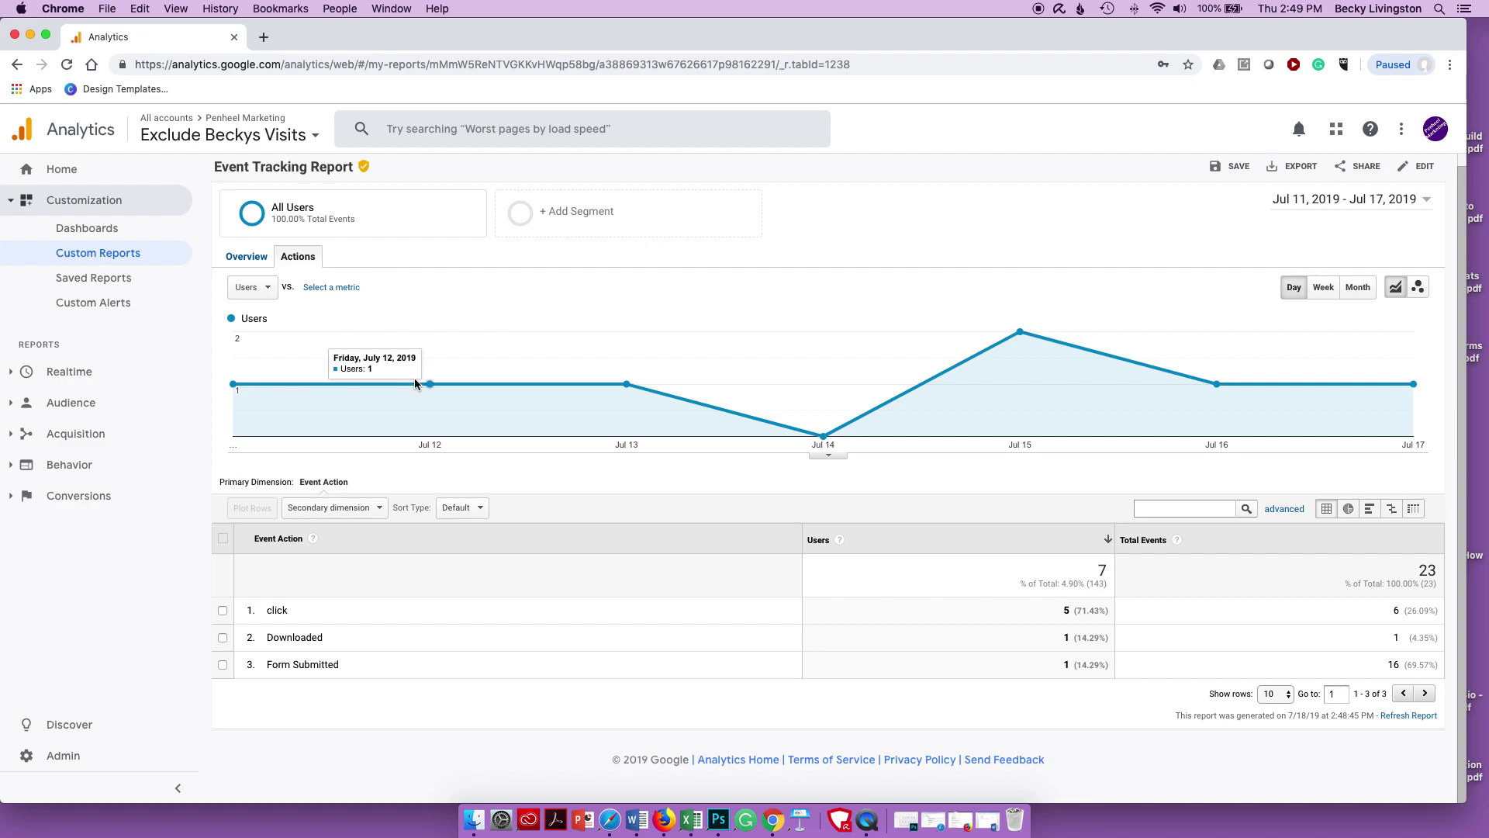
# - Save the Actions view as the saved report 'Event Tracking Actions Report'
pyautogui.click(1239, 167)
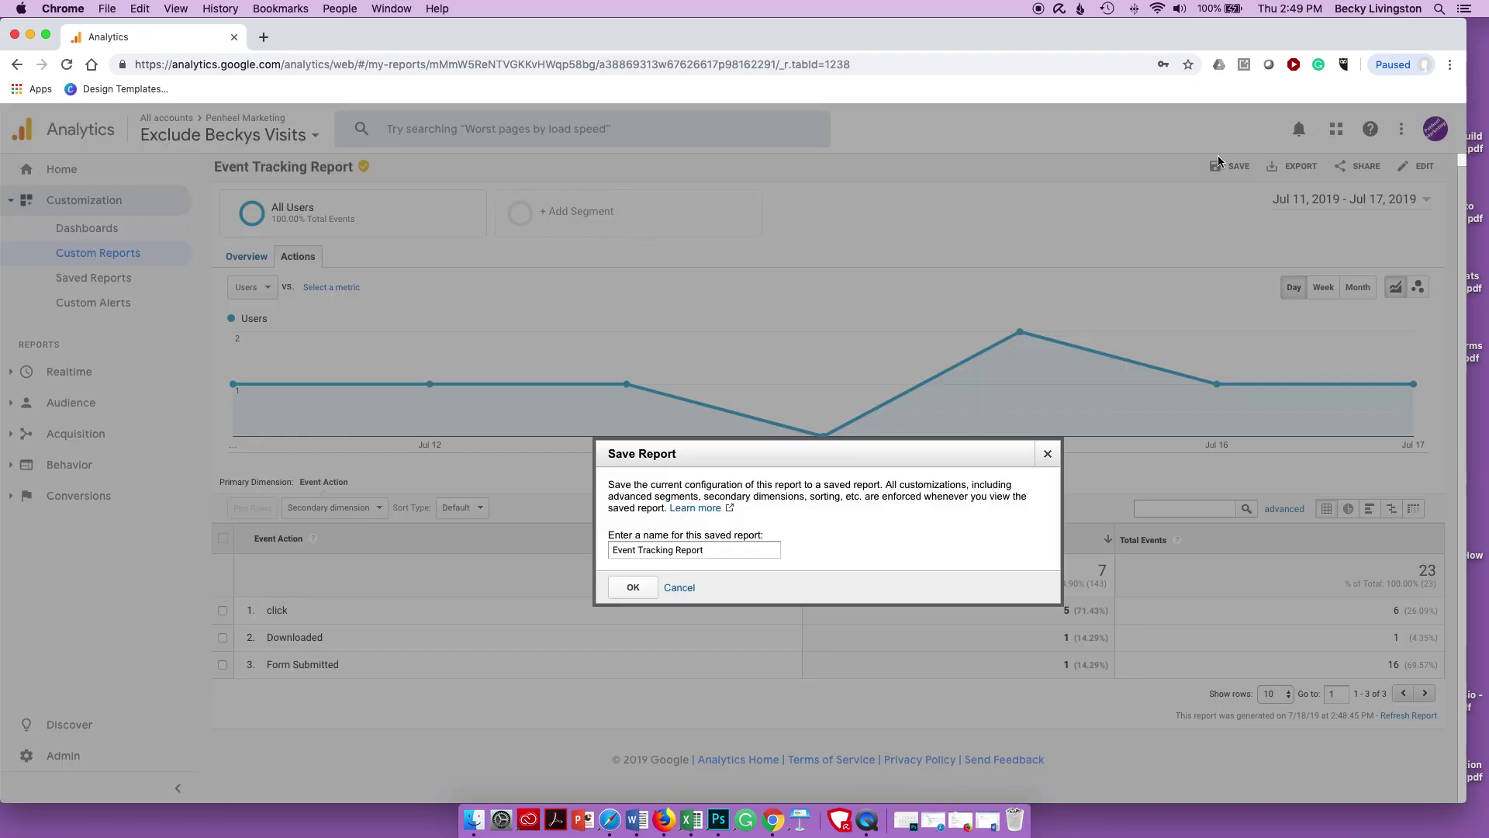
pyautogui.click(677, 549)
pyautogui.write('Actions')
pyautogui.click(632, 587)
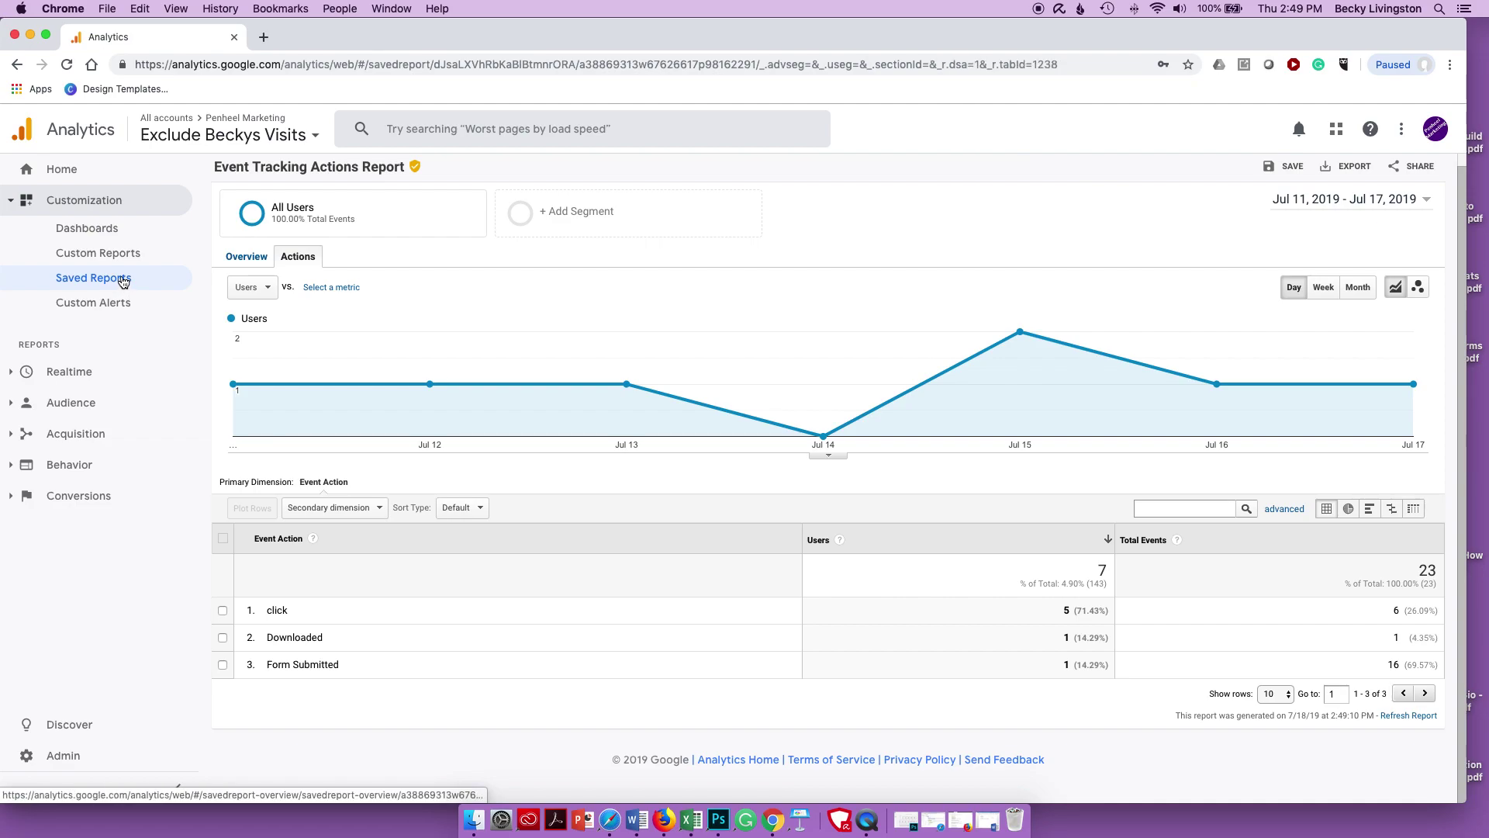
# - Check Saved Reports, then reopen Event Tracking Report from Custom Reports
pyautogui.click(122, 281)
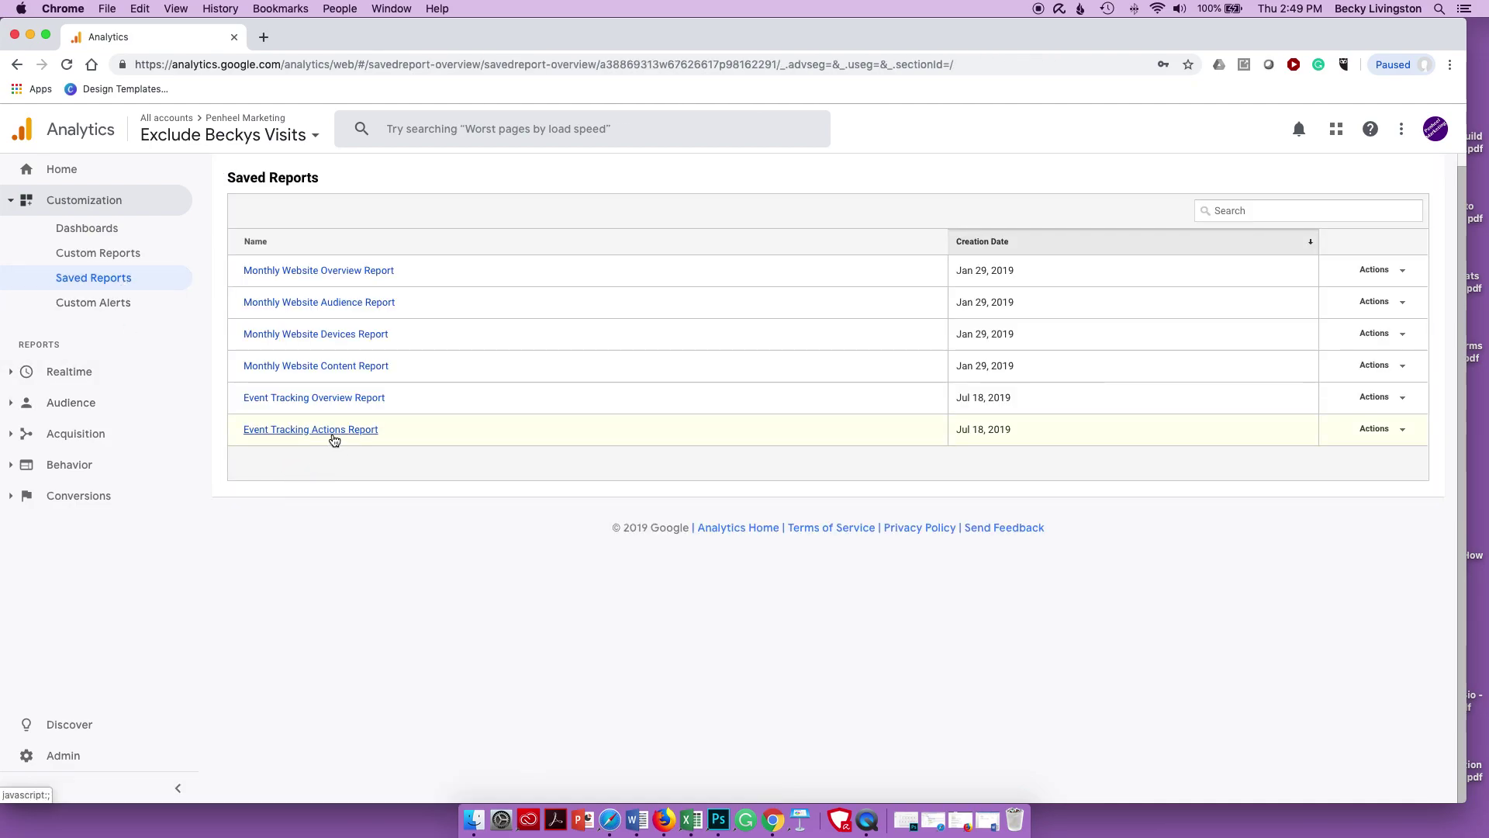
pyautogui.click(122, 255)
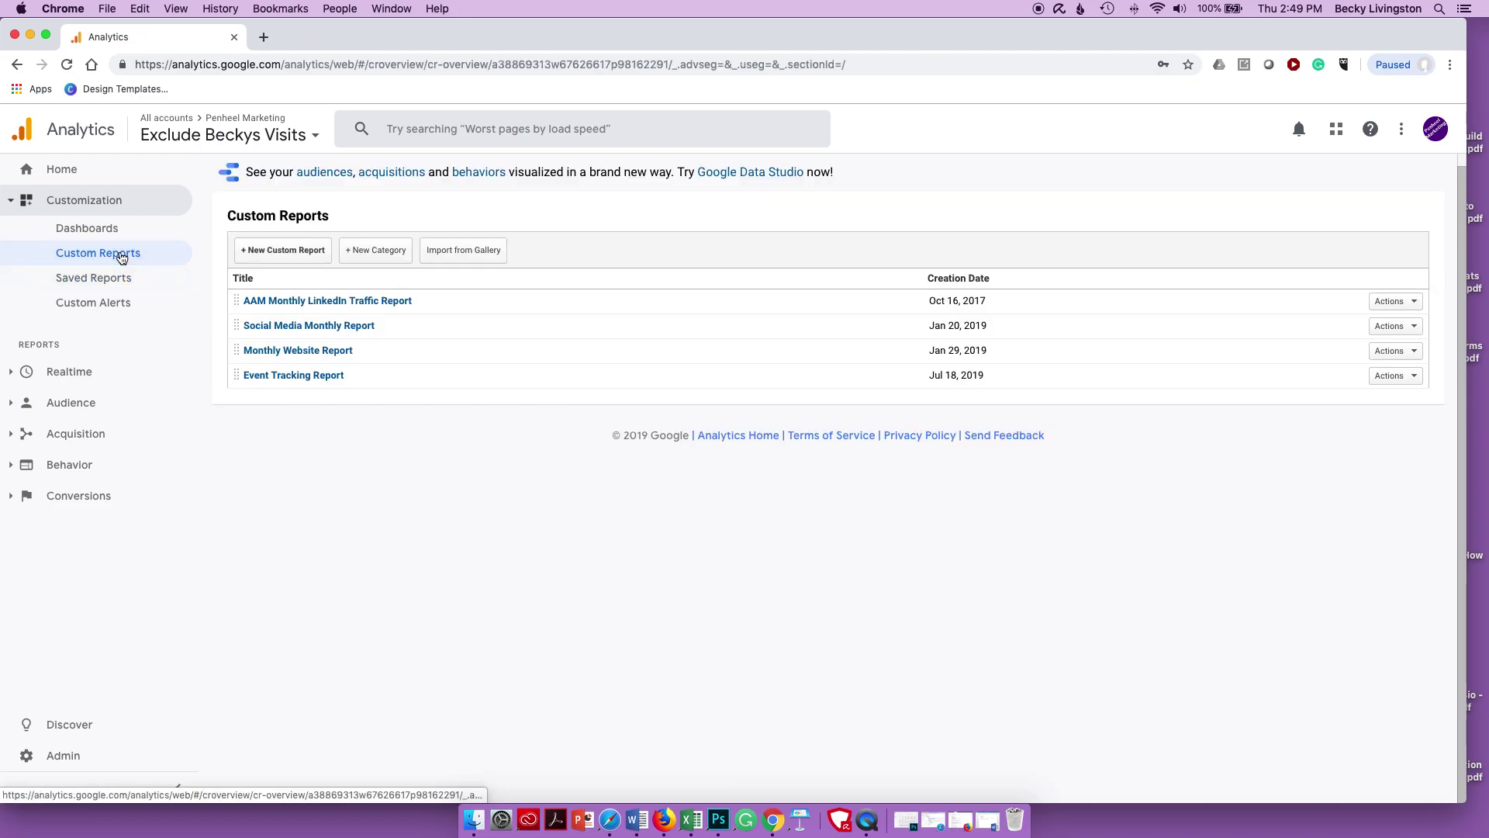
pyautogui.click(261, 376)
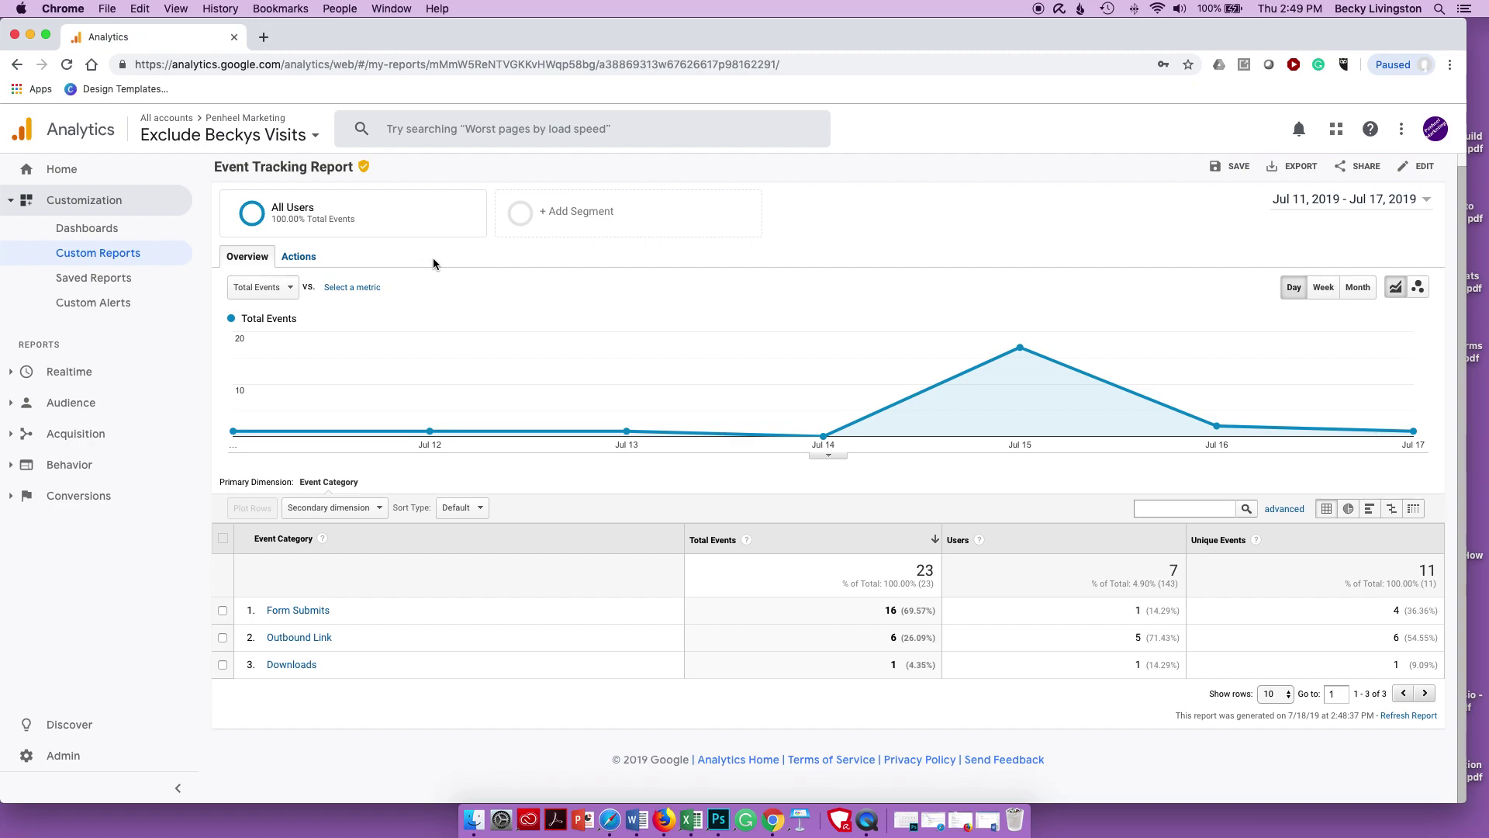
# - Edit Event Tracking Report and add a third tab named Pages
pyautogui.click(1424, 168)
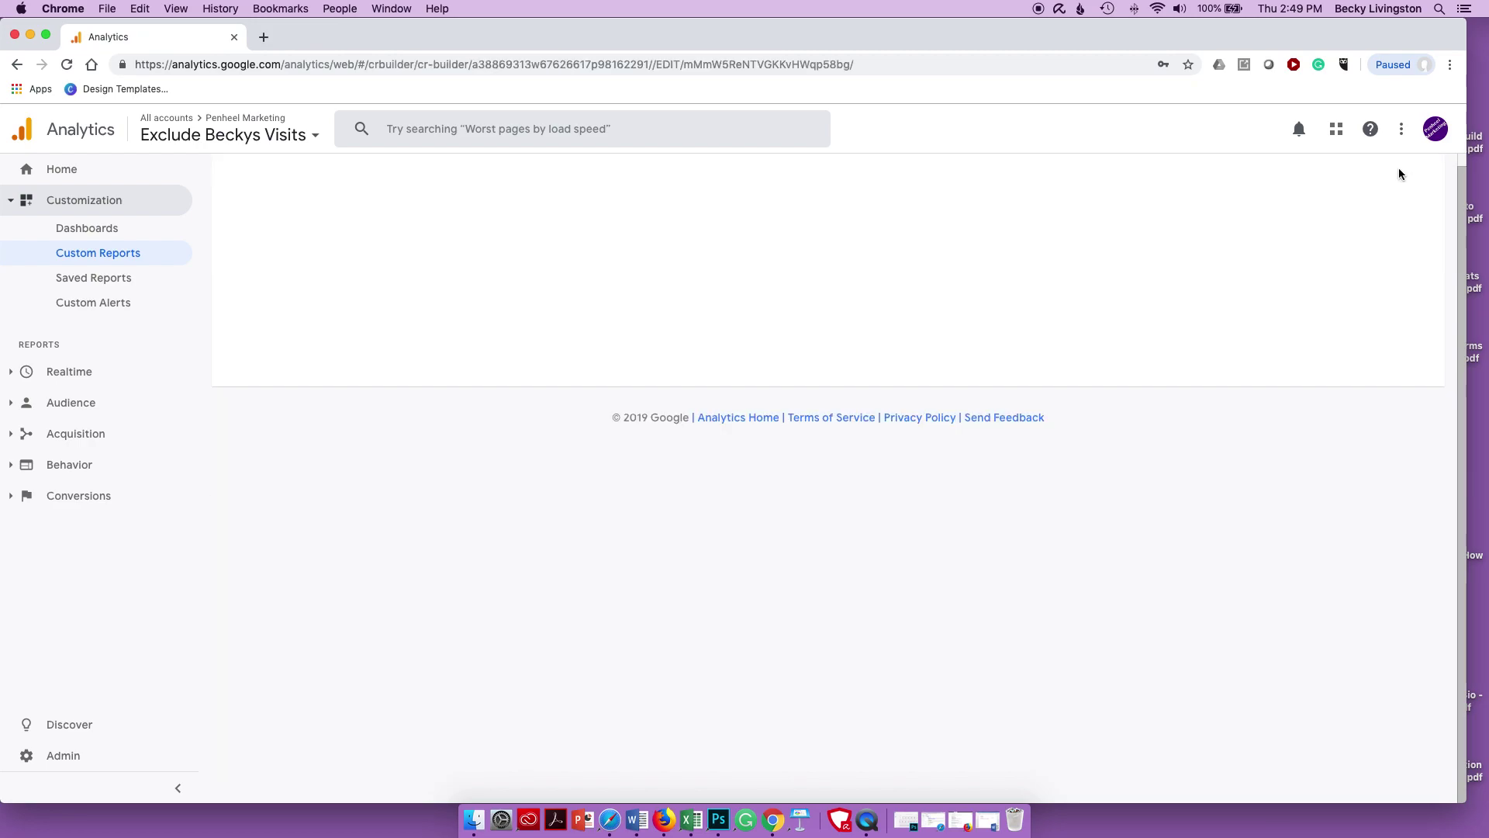
pyautogui.click(432, 283)
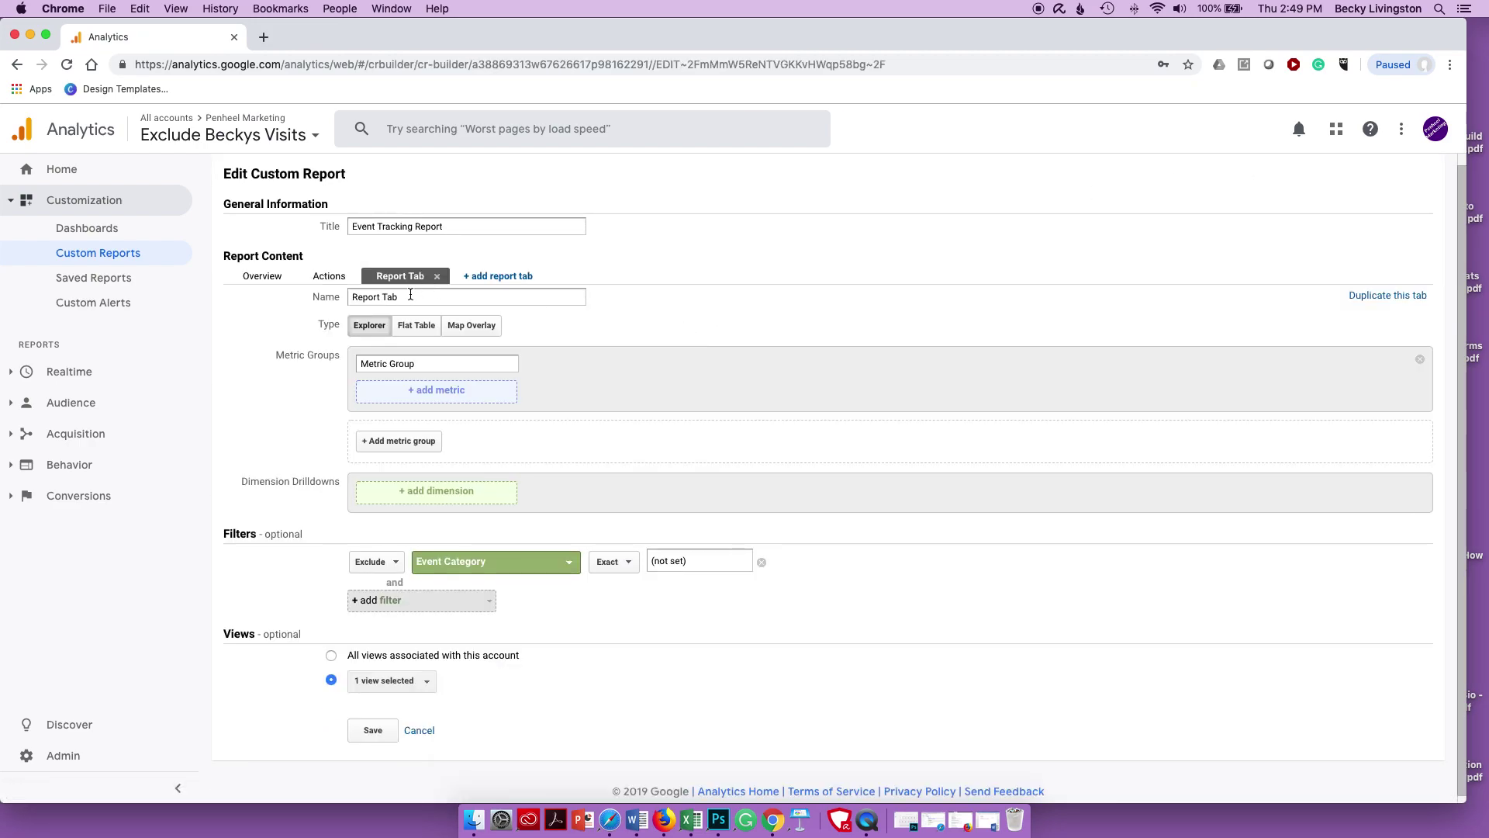
pyautogui.write('Pges')
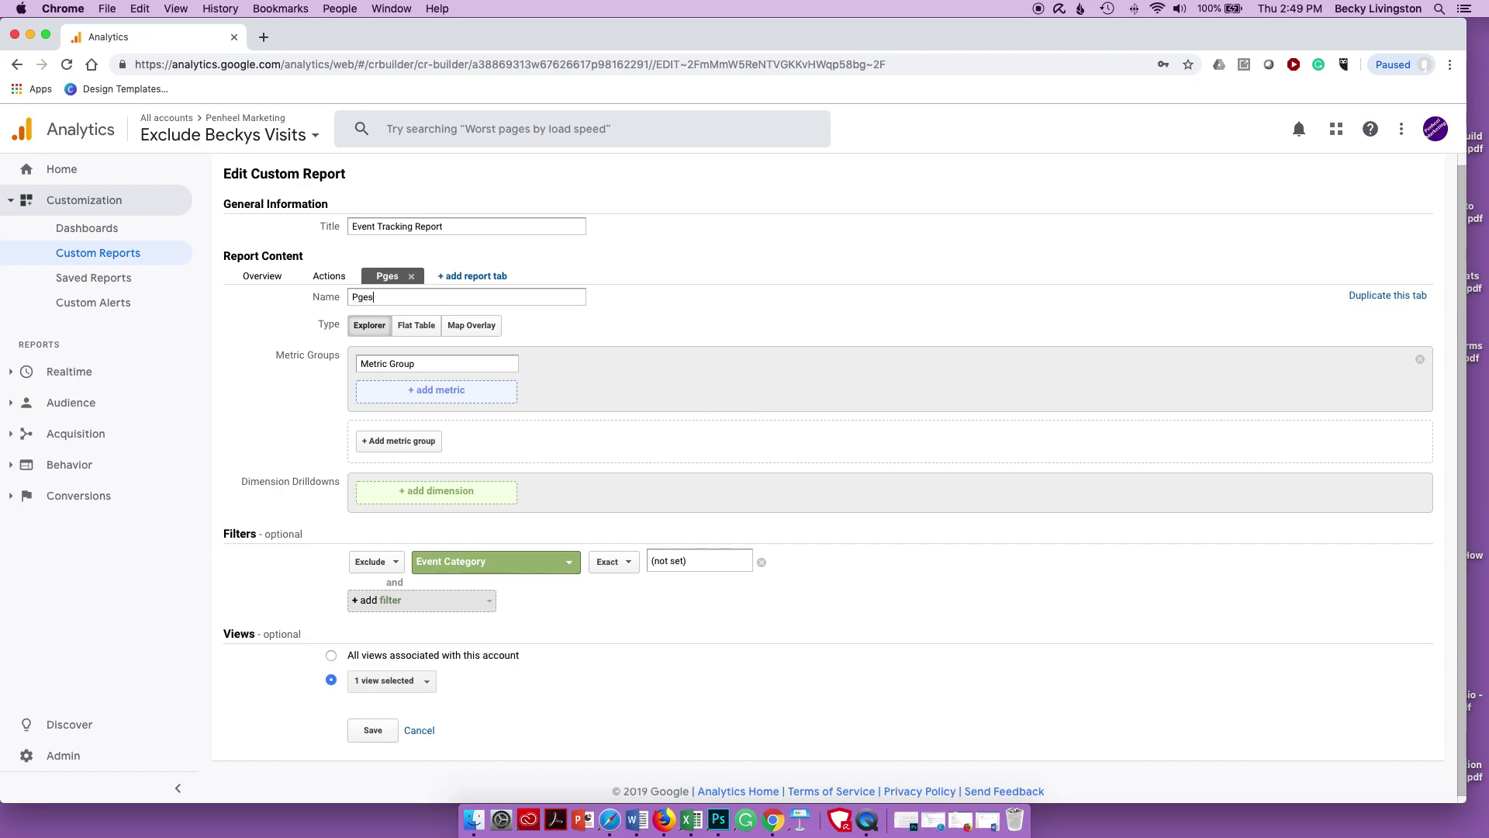
pyautogui.press('BackSpace')
pyautogui.press('BackSpace')
pyautogui.press('BackSpace')
pyautogui.write('ages')
pyautogui.click(432, 364)
pyautogui.tripleClick(432, 365)
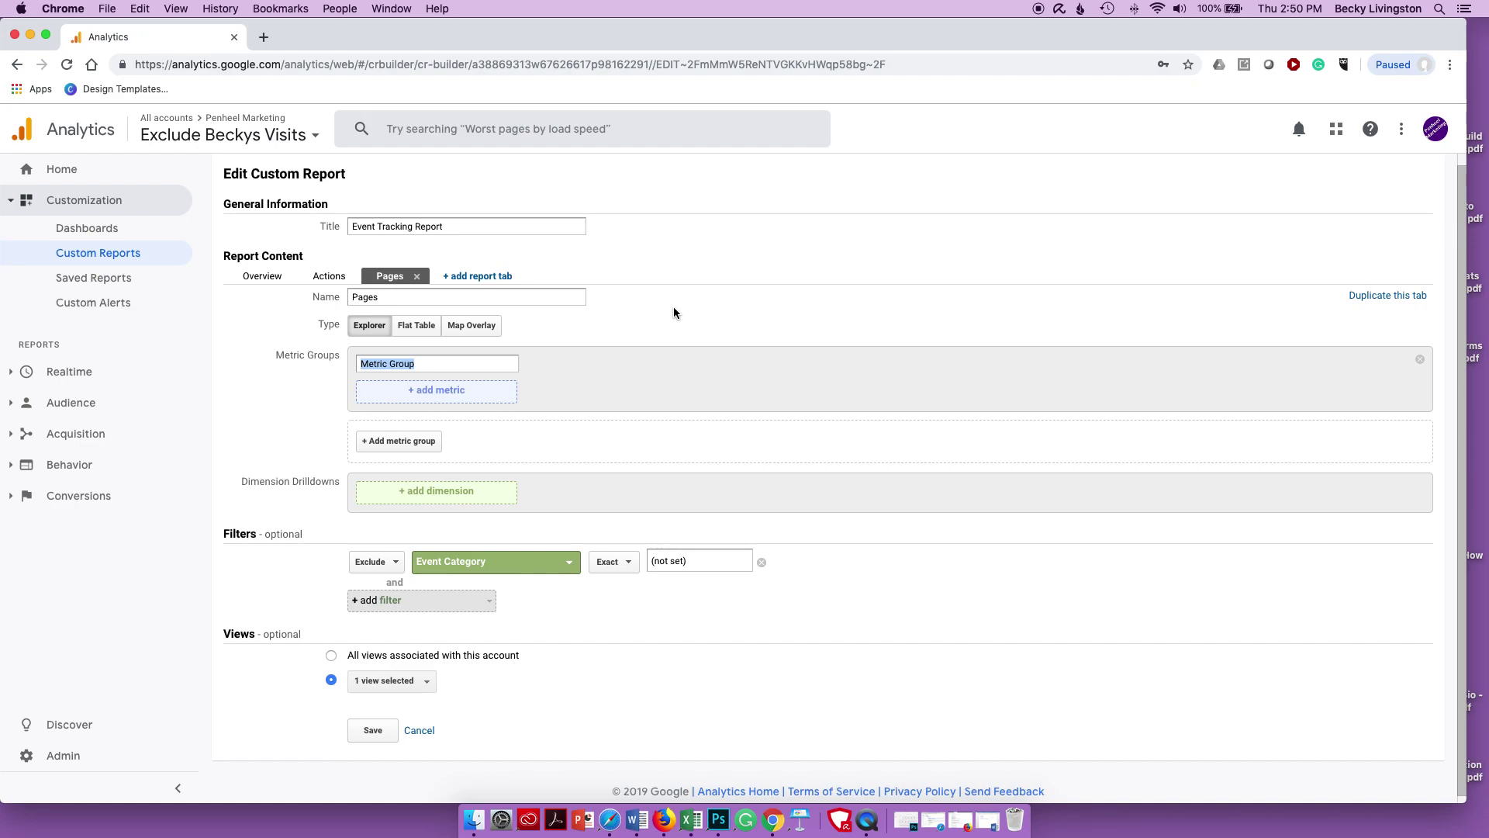
# - Name the metric group Pages and add the Users and Total Events metrics
pyautogui.write('Pages')
pyautogui.click(437, 393)
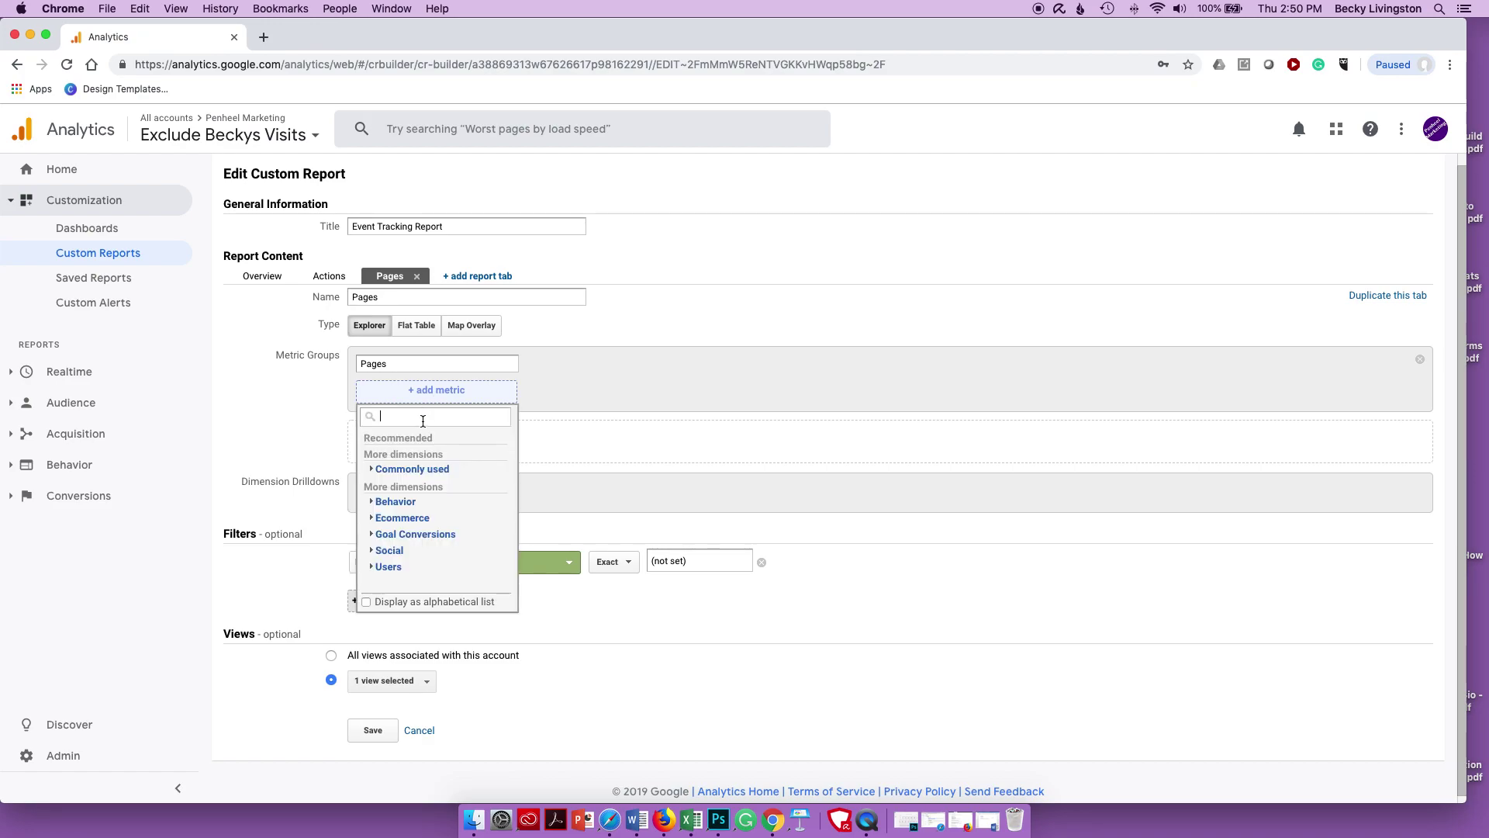
pyautogui.write('users')
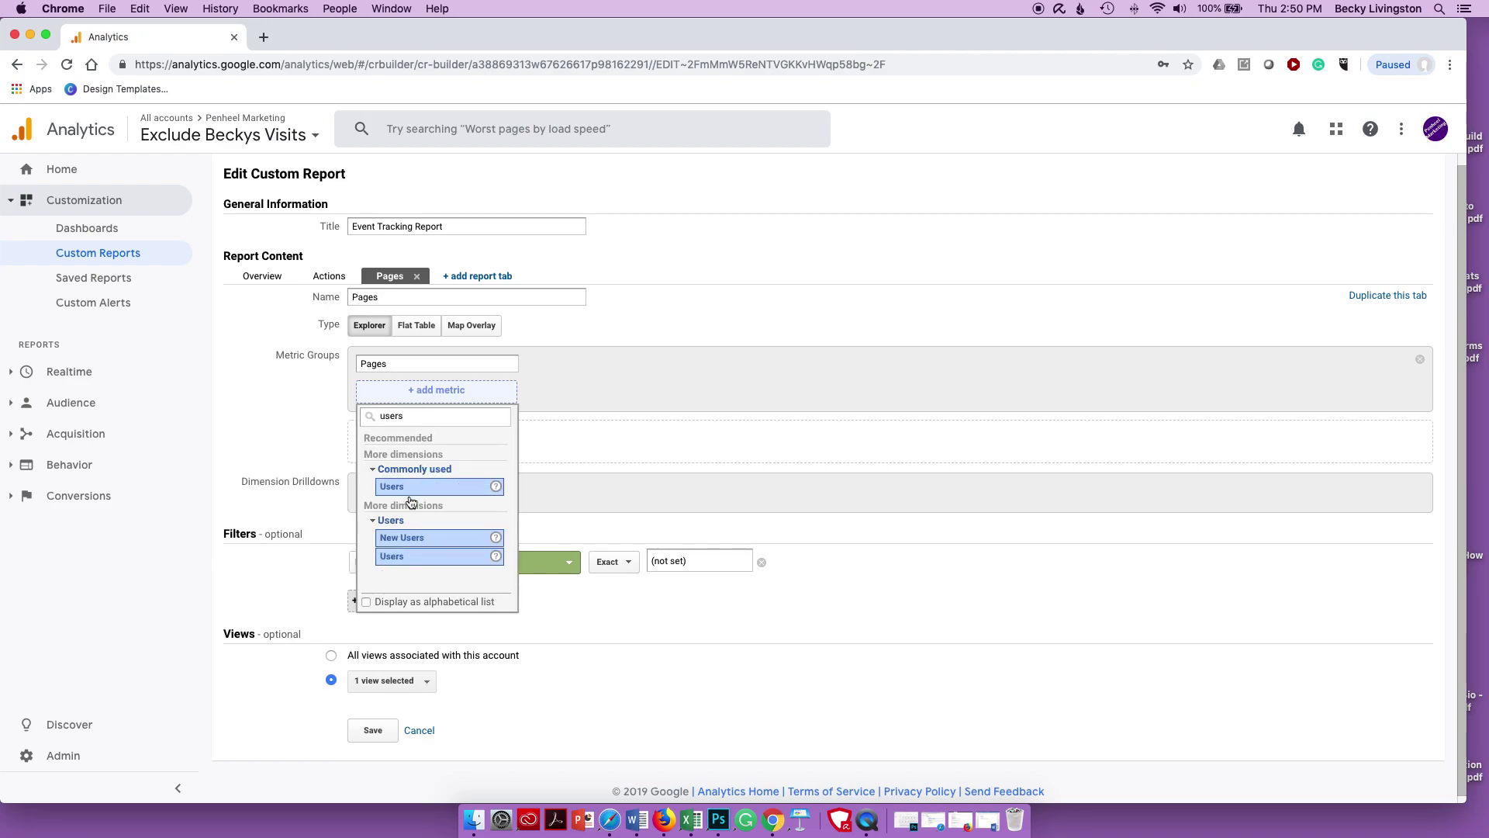
pyautogui.click(405, 489)
pyautogui.click(594, 393)
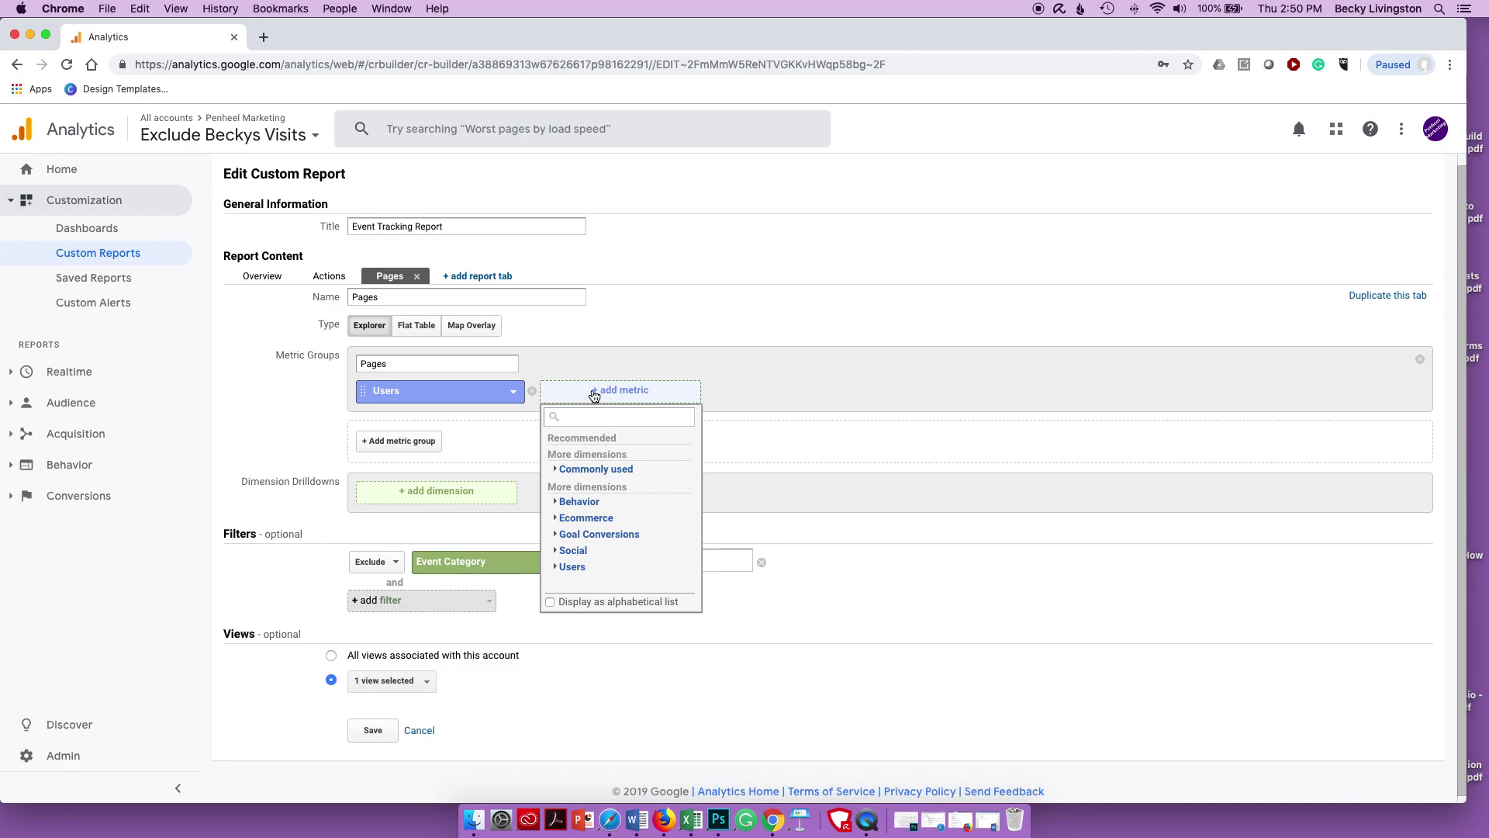
pyautogui.write('total events')
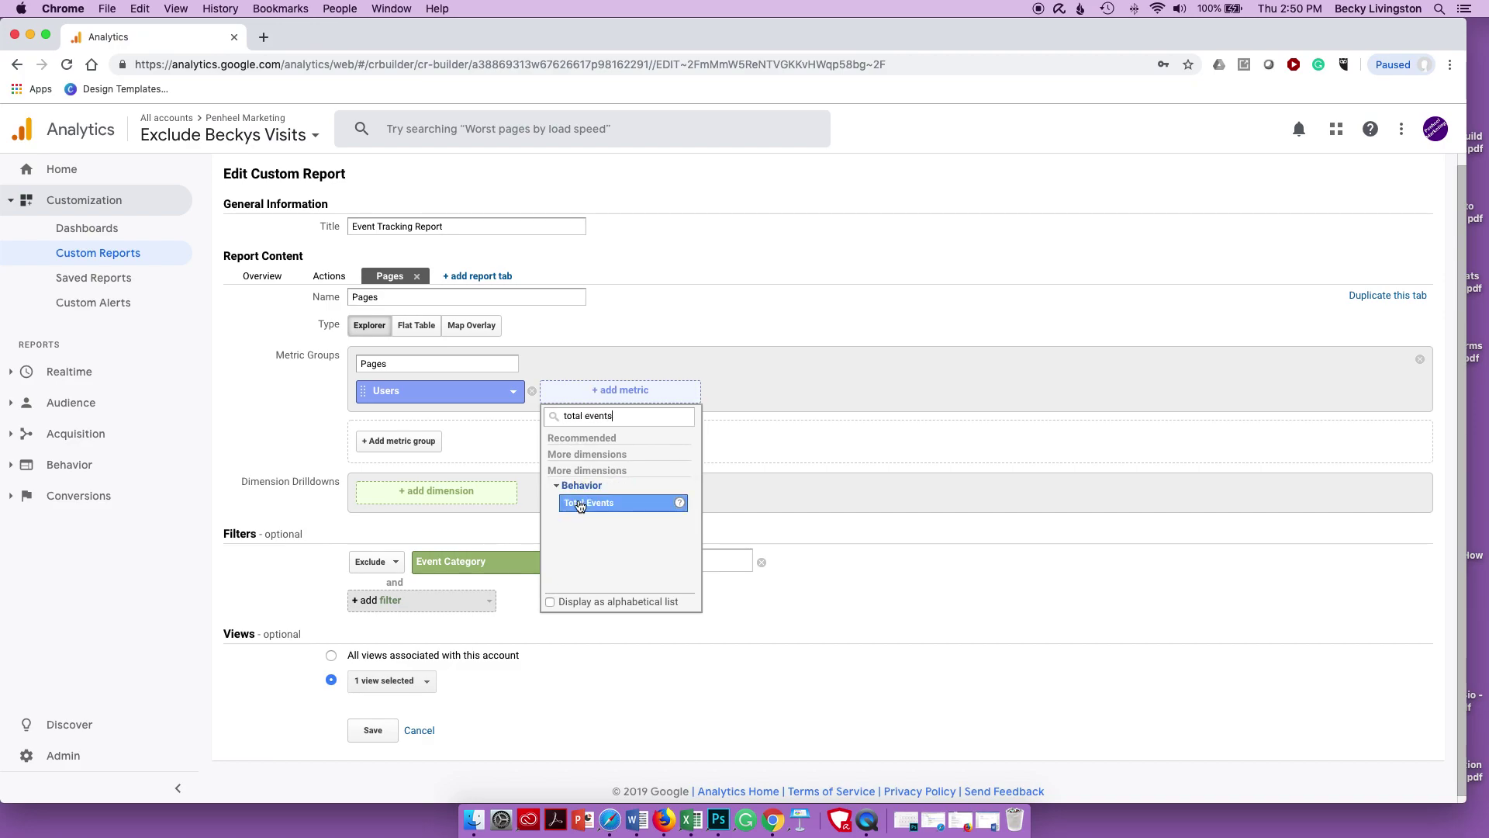
pyautogui.click(580, 503)
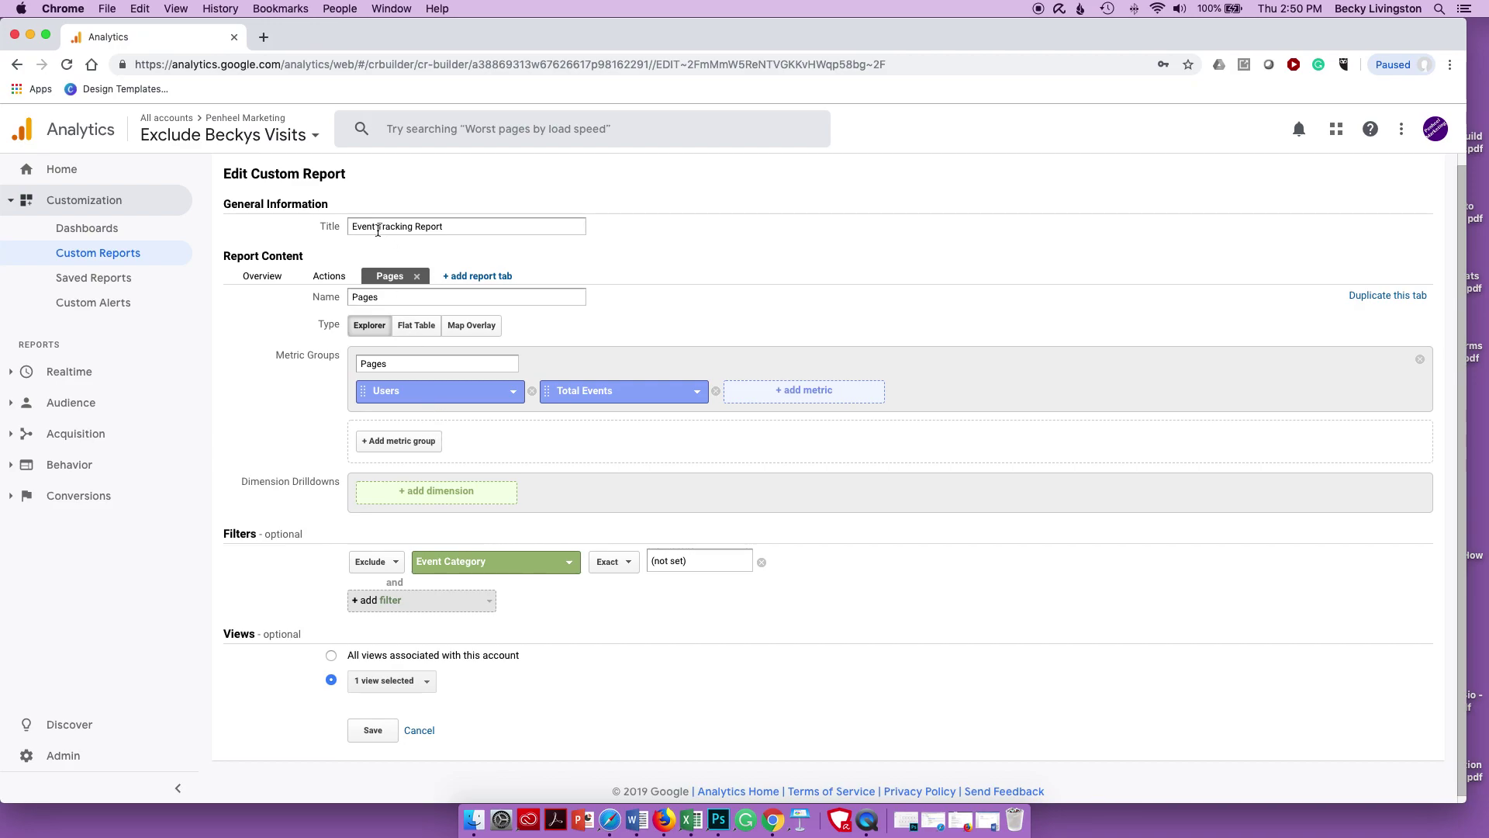
# - Add Page as the drilldown dimension and save the custom report
pyautogui.click(388, 498)
pyautogui.write('pages')
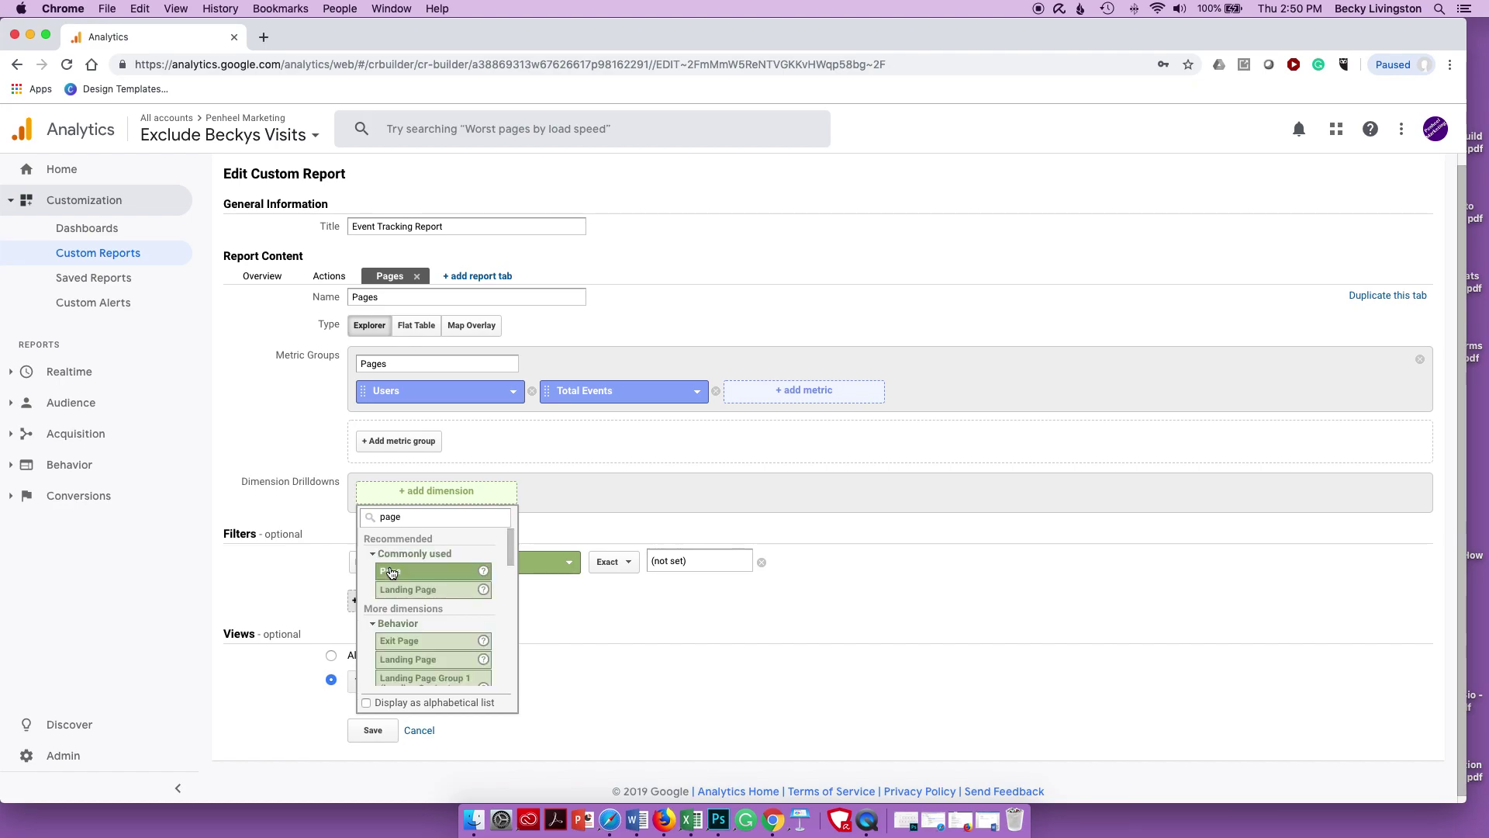
pyautogui.click(388, 570)
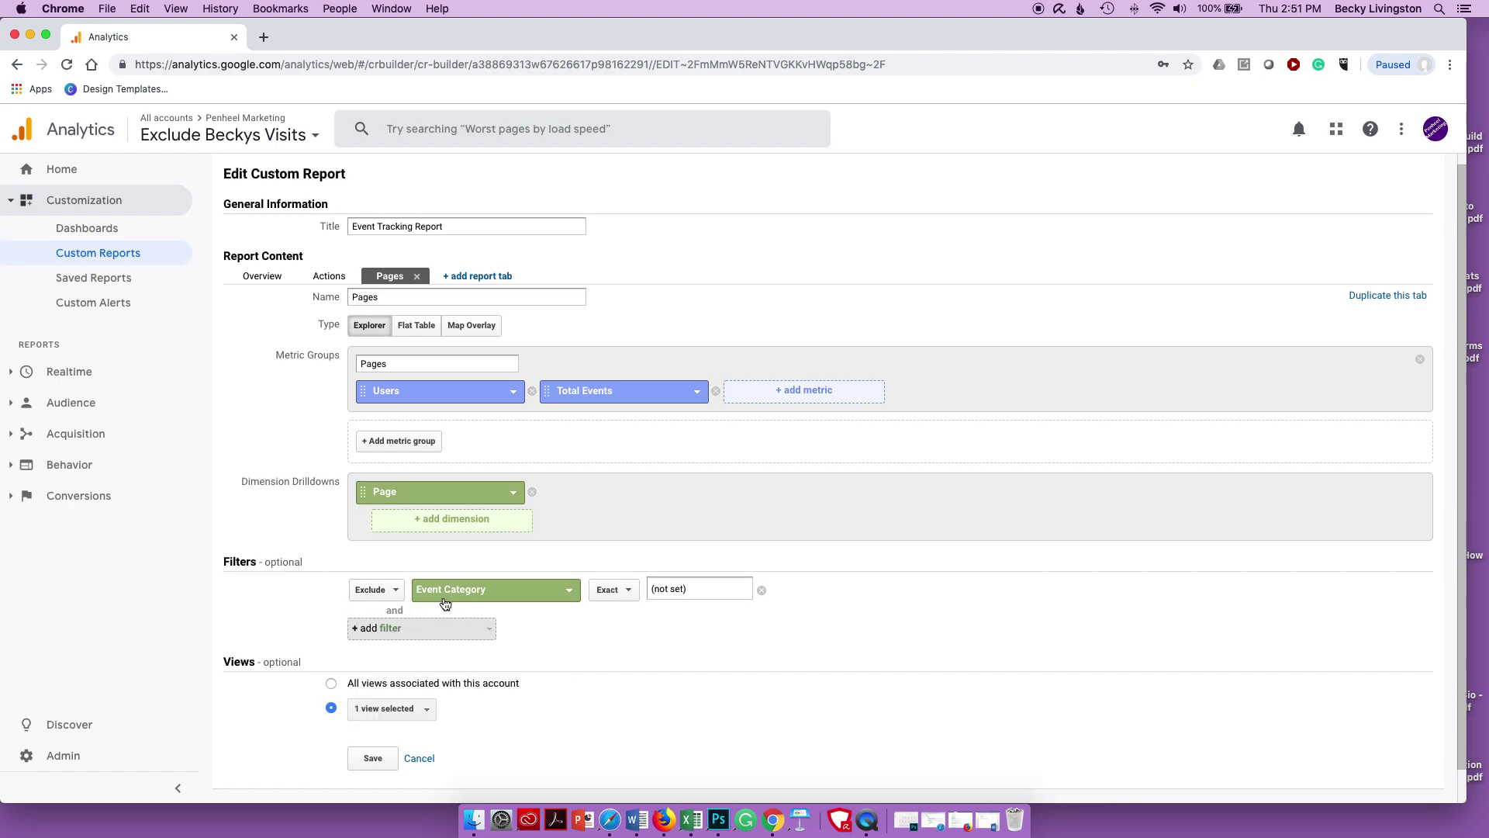
pyautogui.click(376, 760)
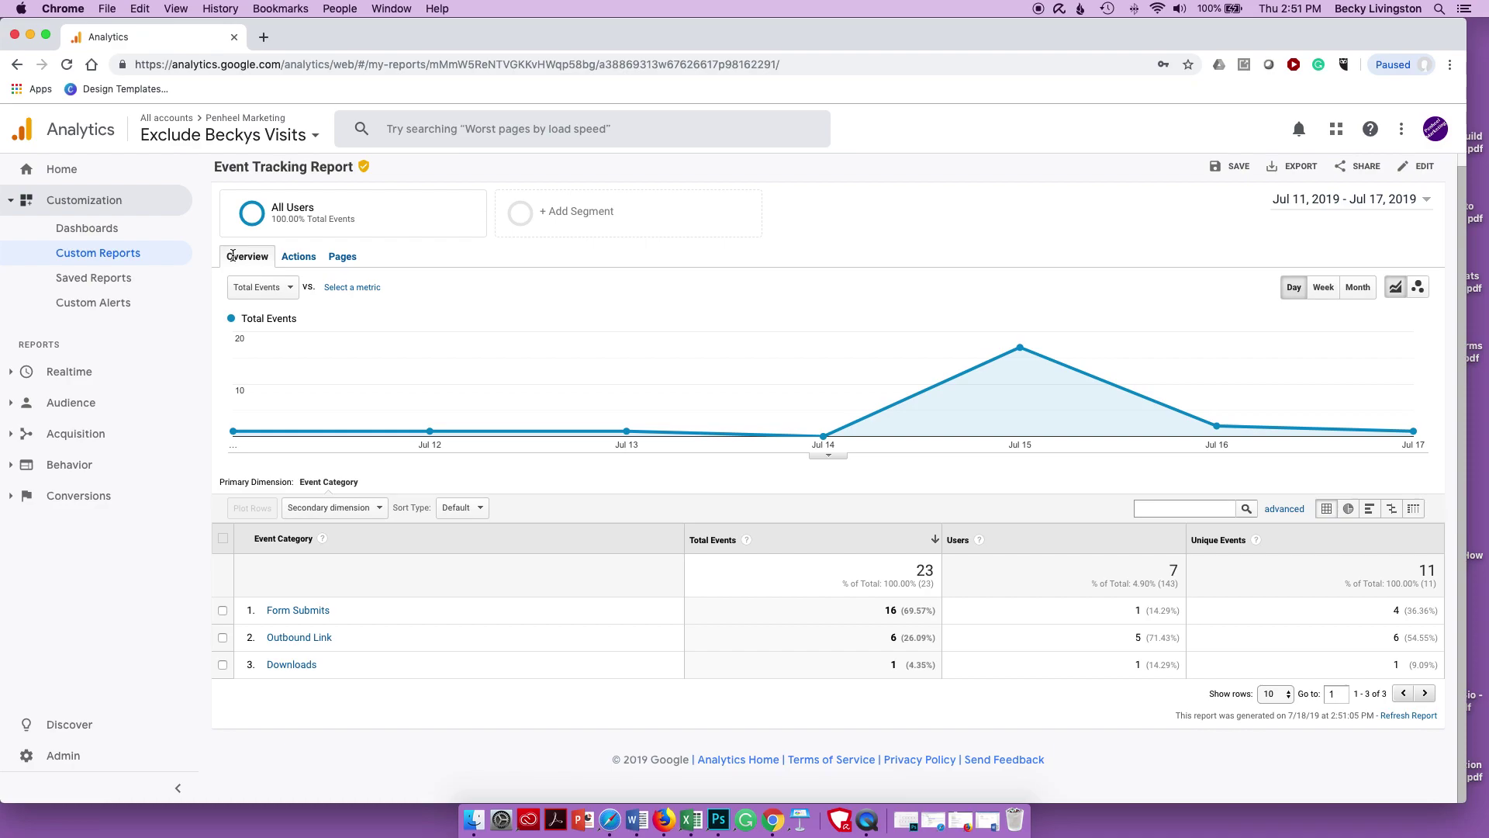
# - Switch the Event Tracking Report to its Pages tab and review the data
pyautogui.click(342, 257)
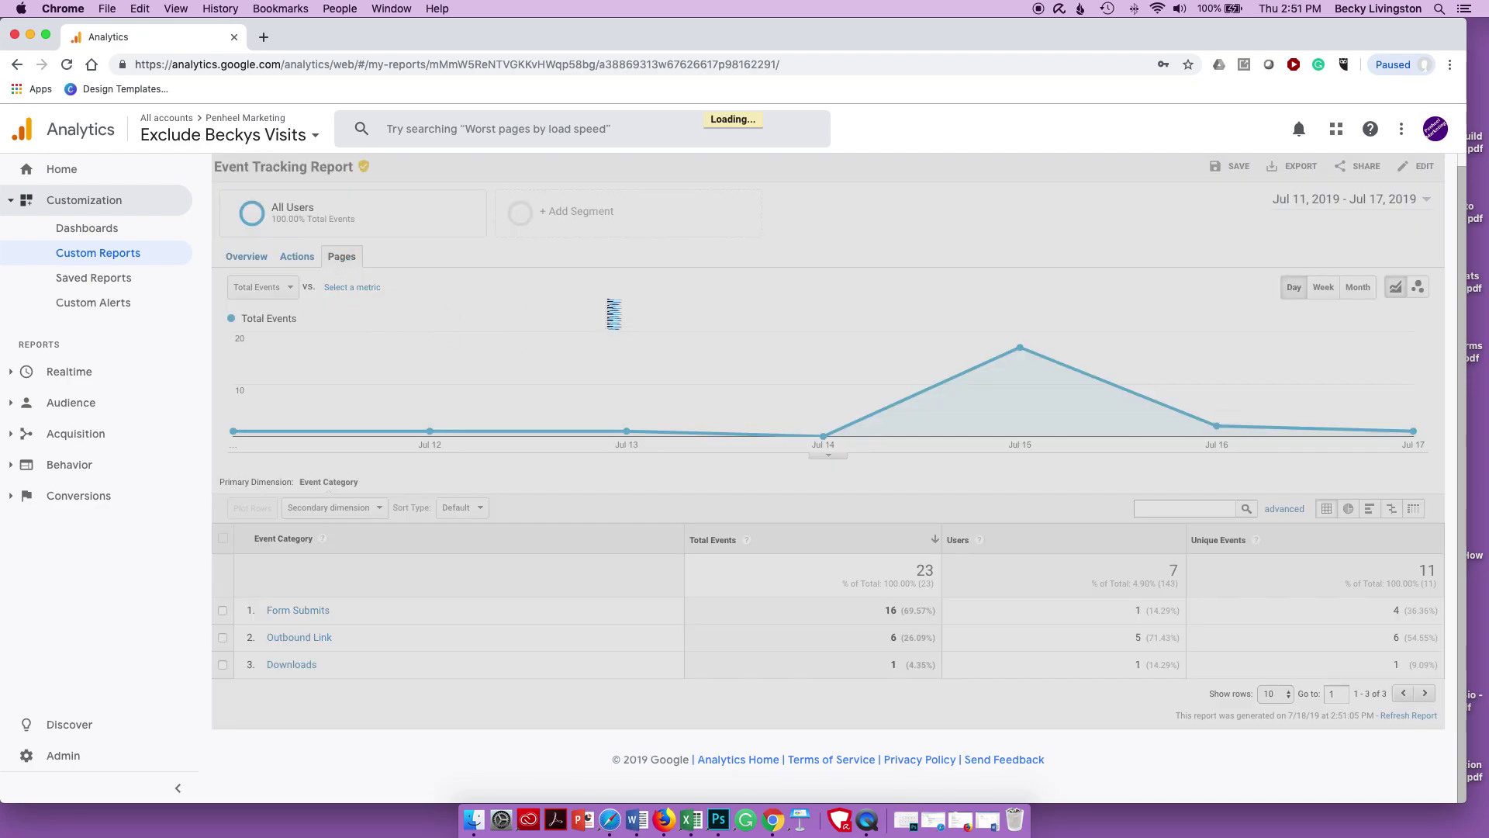
pyautogui.scroll(-2, 628, 623)
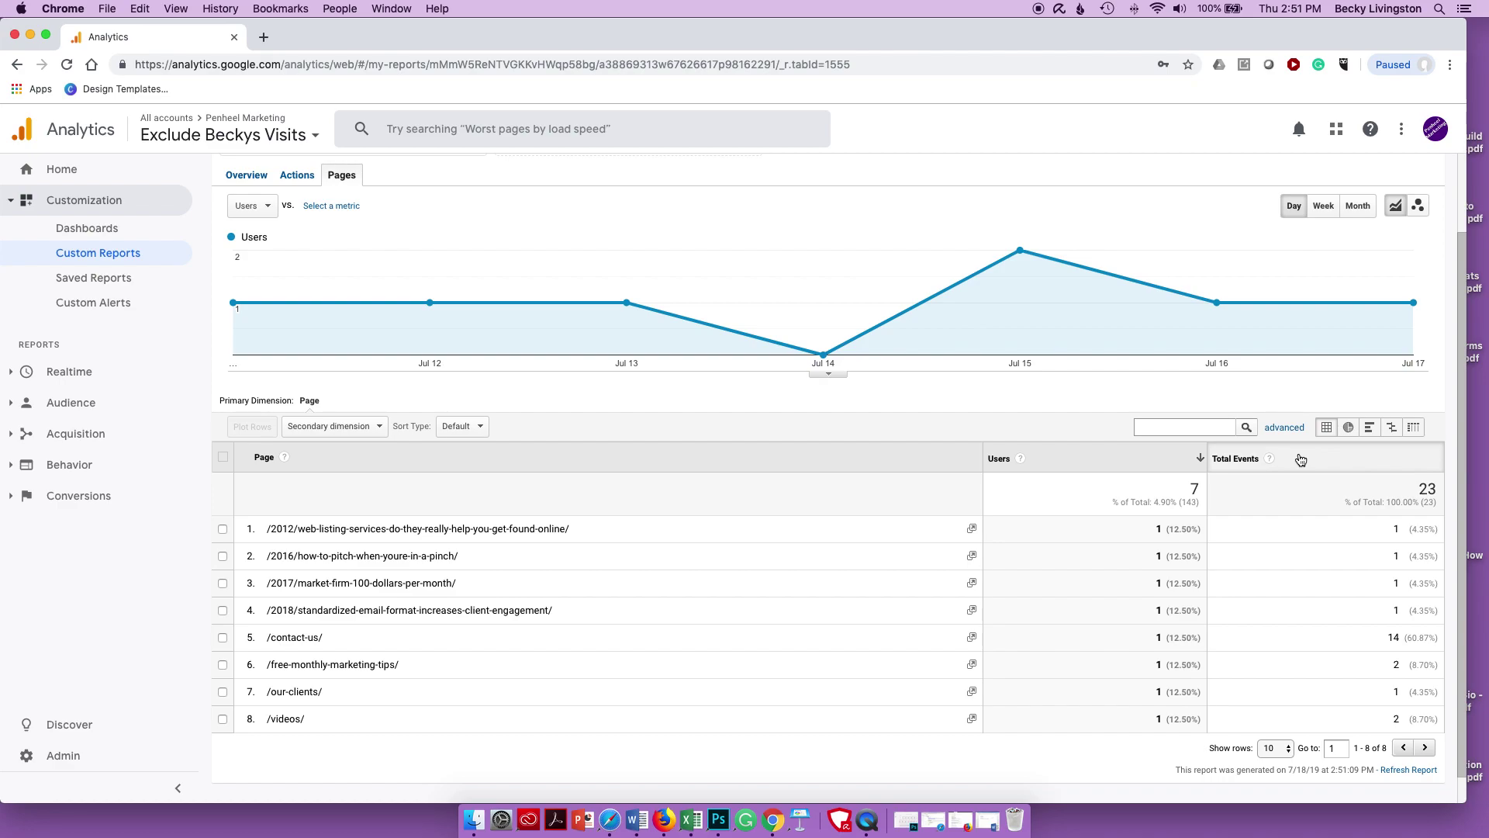
pyautogui.scroll(2, 692, 485)
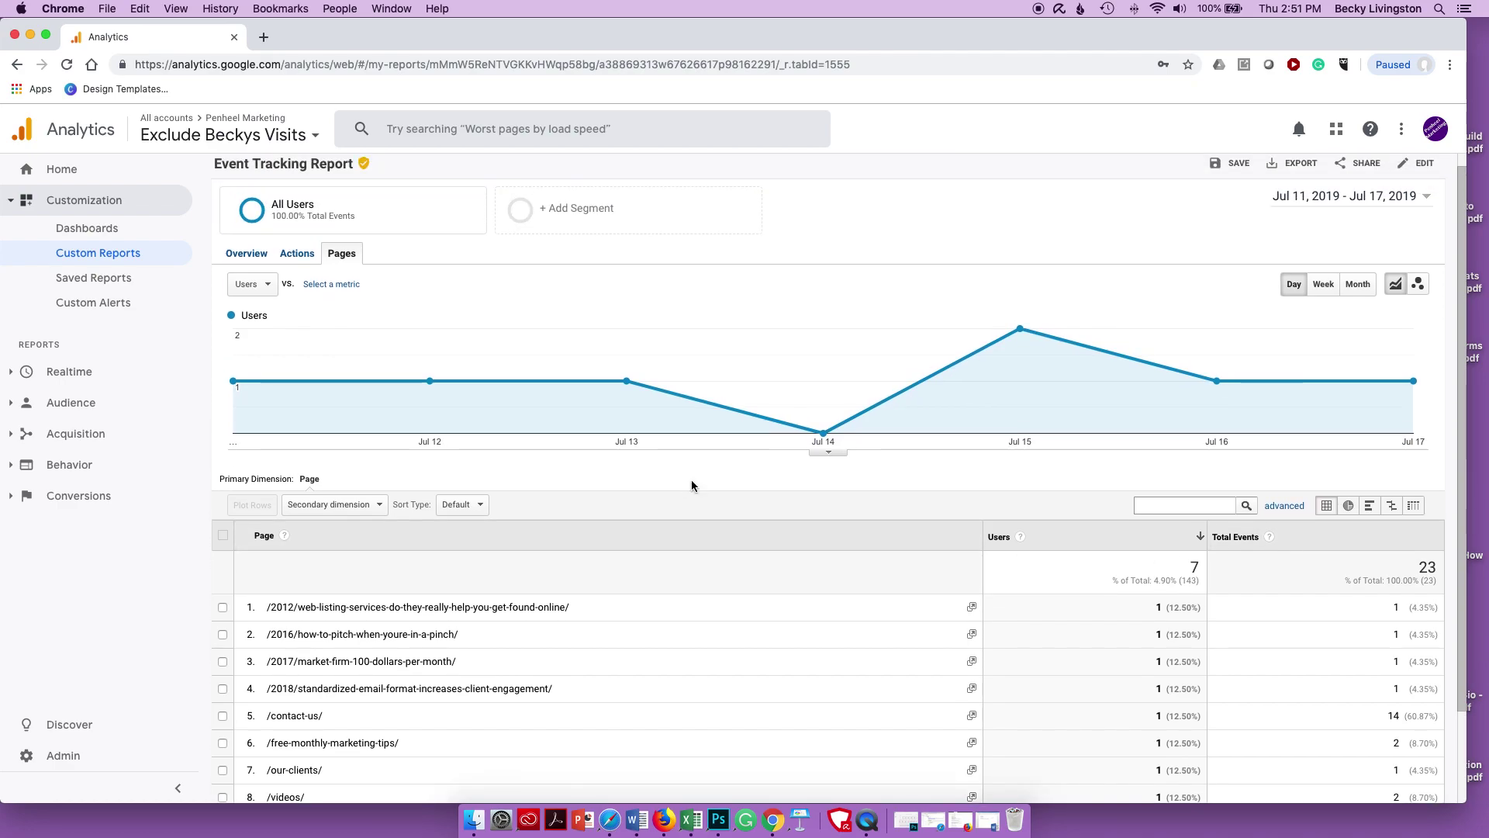
pyautogui.scroll(-1, 928, 582)
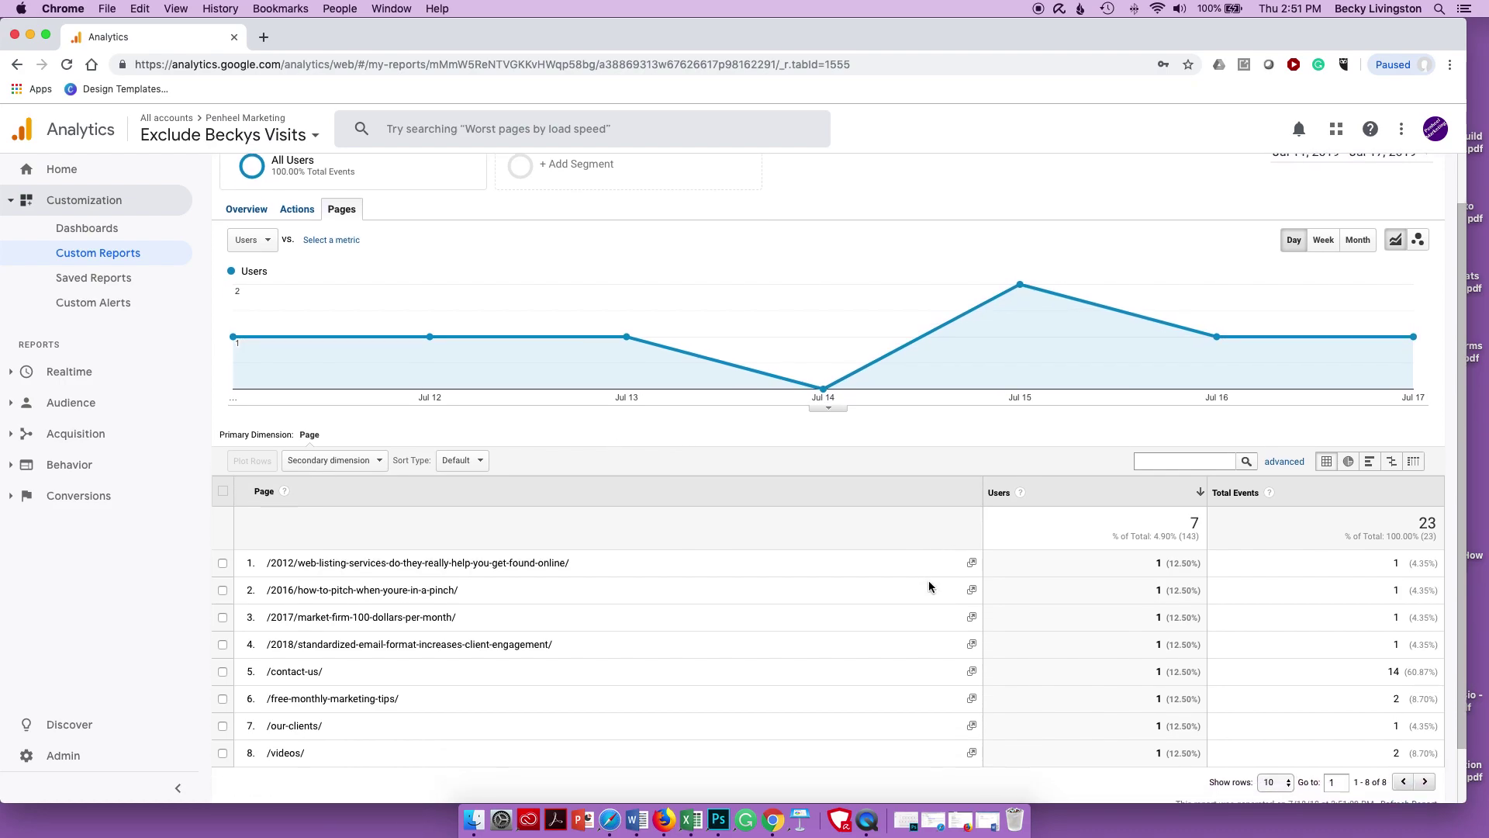
pyautogui.scroll(2, 929, 586)
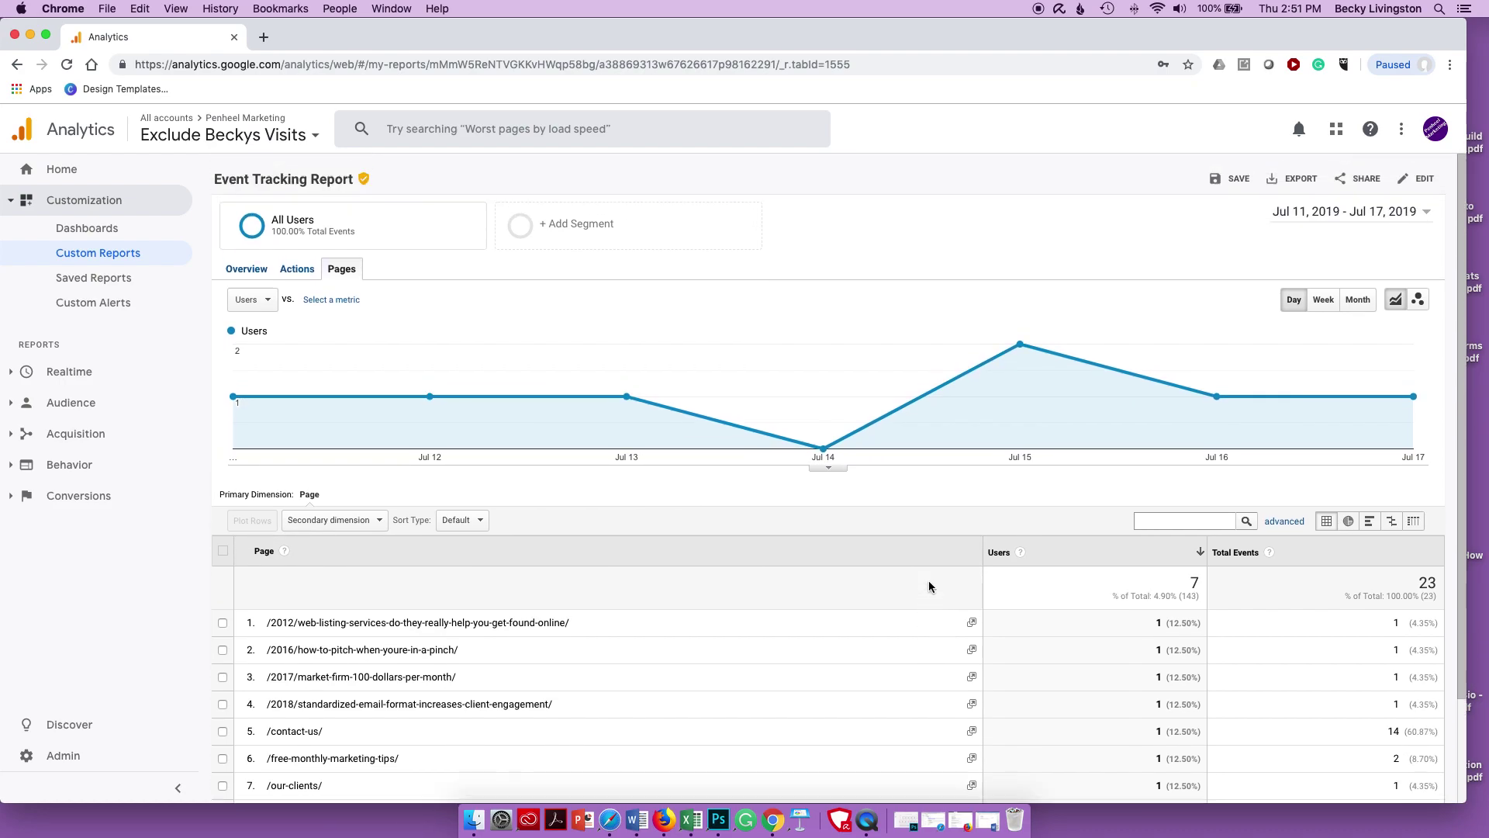
# - Save this view as a saved report named 'Event Tracking Pages Report'
pyautogui.click(1233, 178)
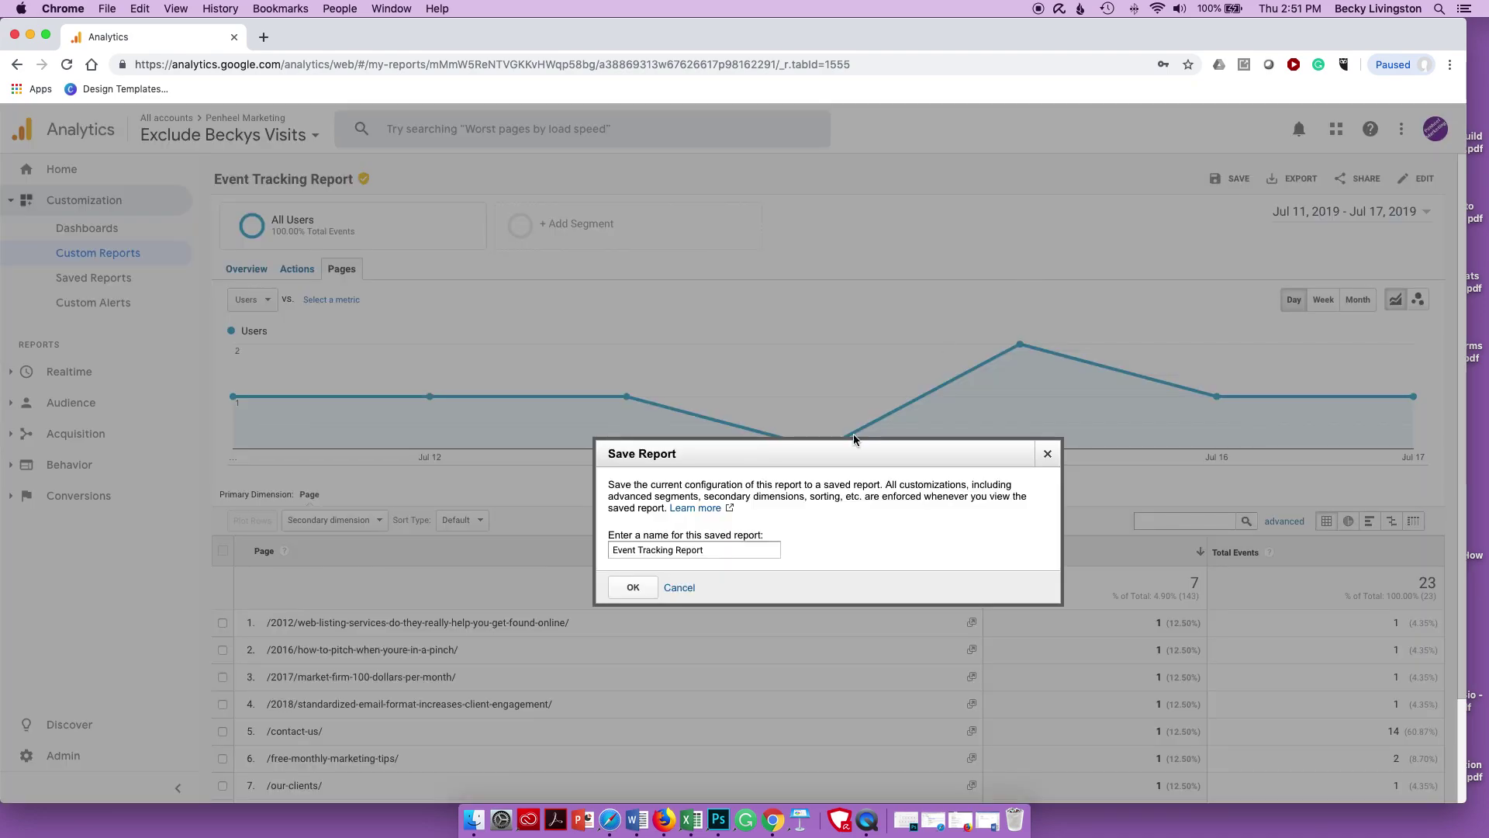
pyautogui.click(679, 550)
pyautogui.write('Page')
pyautogui.press('BackSpace')
pyautogui.write('s')
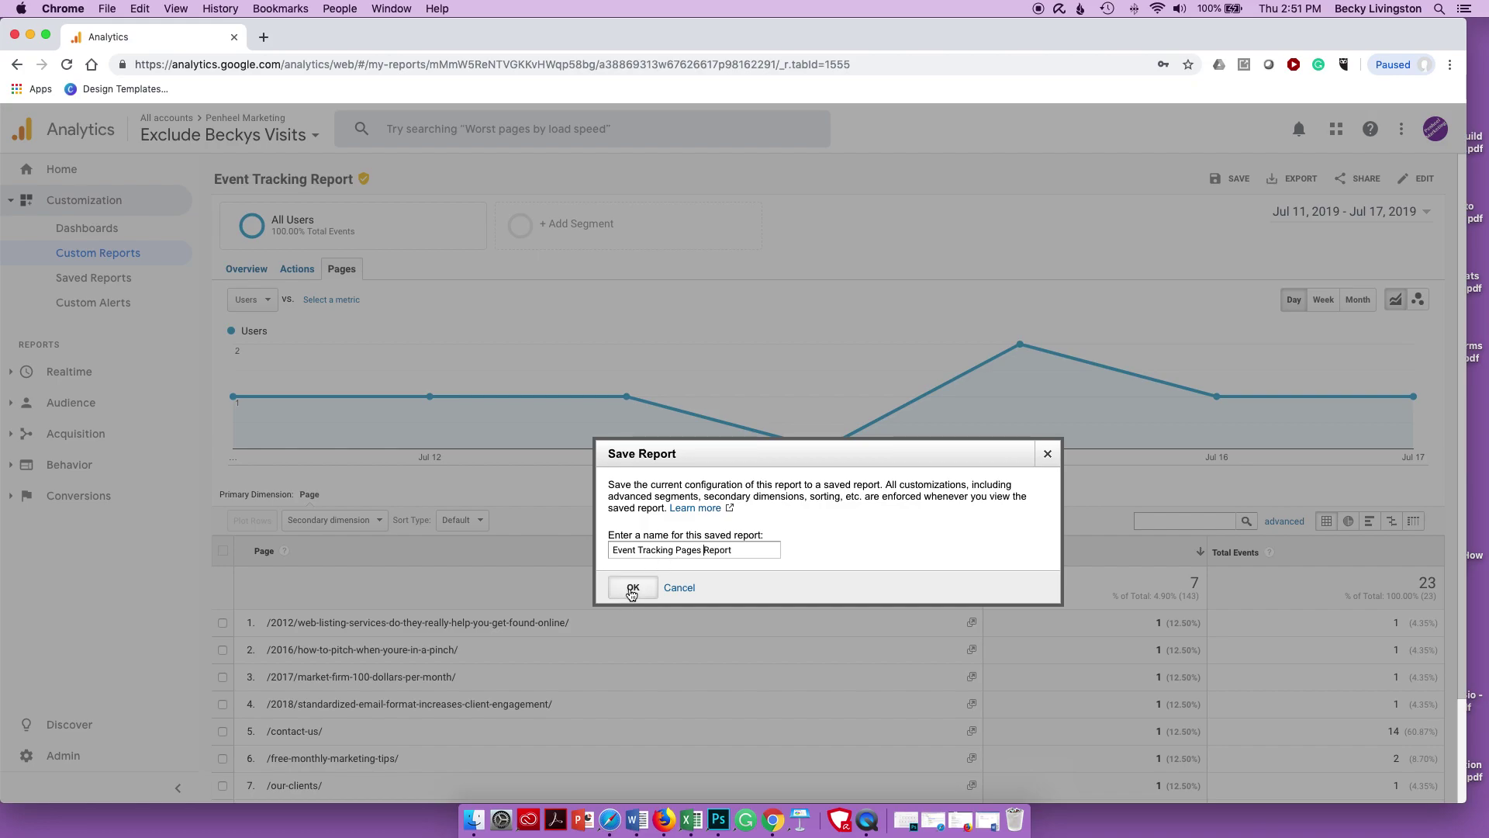
pyautogui.click(631, 591)
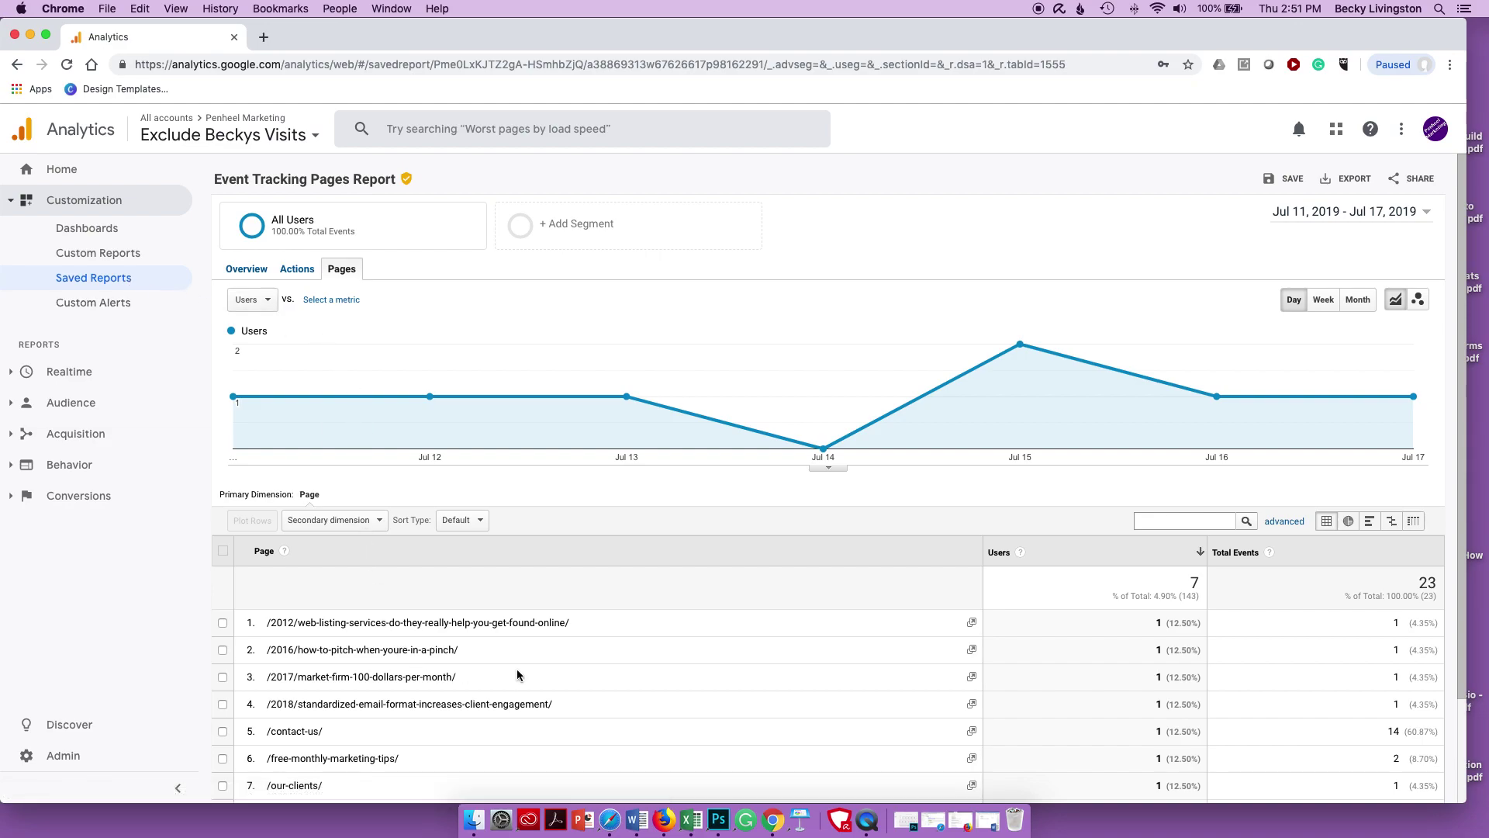
# - Open the saved Event Tracking Overview Report and address an email to the recipient's address
pyautogui.click(96, 279)
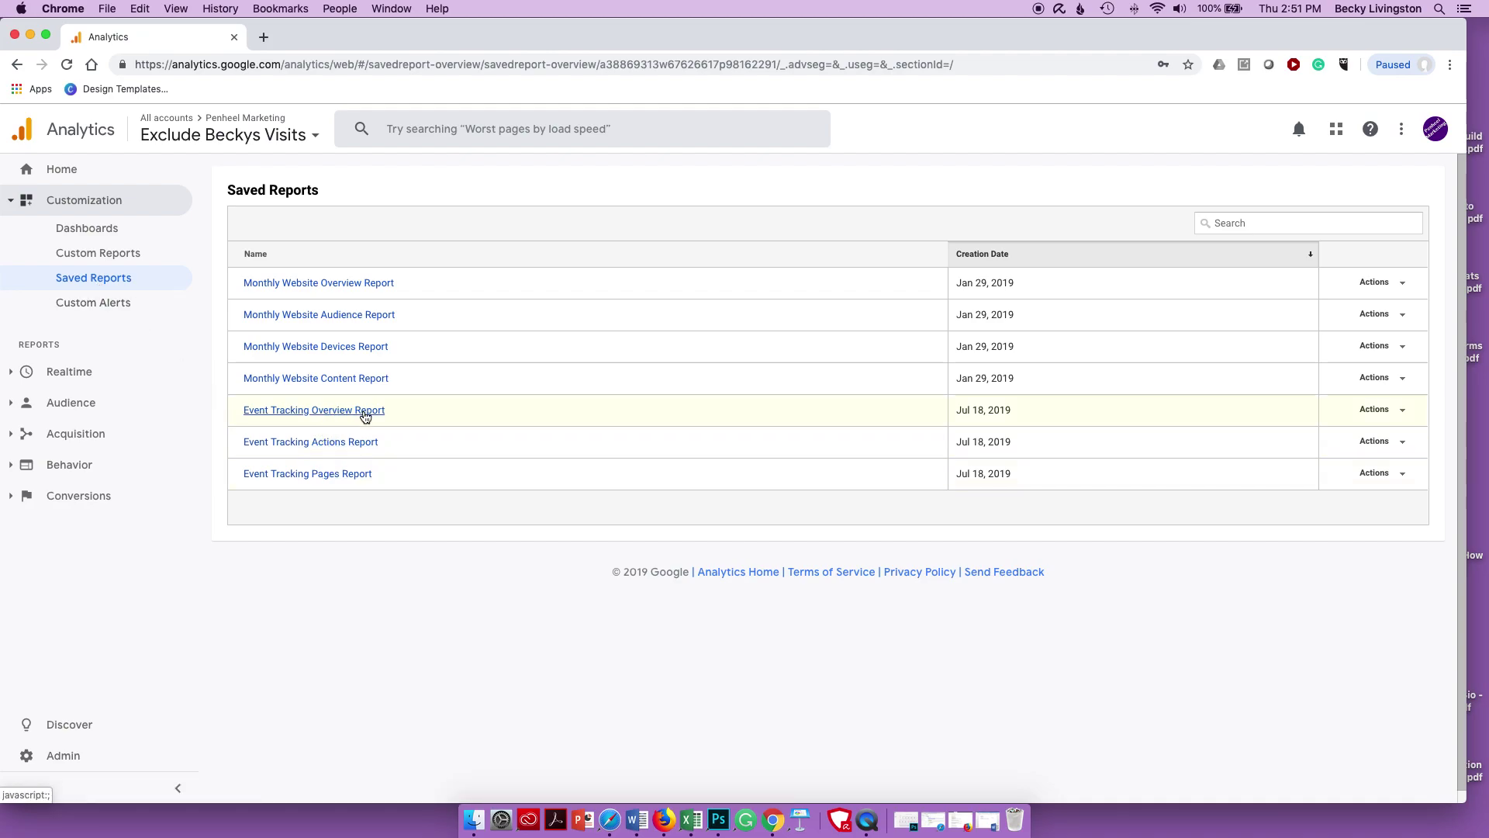
pyautogui.click(1405, 414)
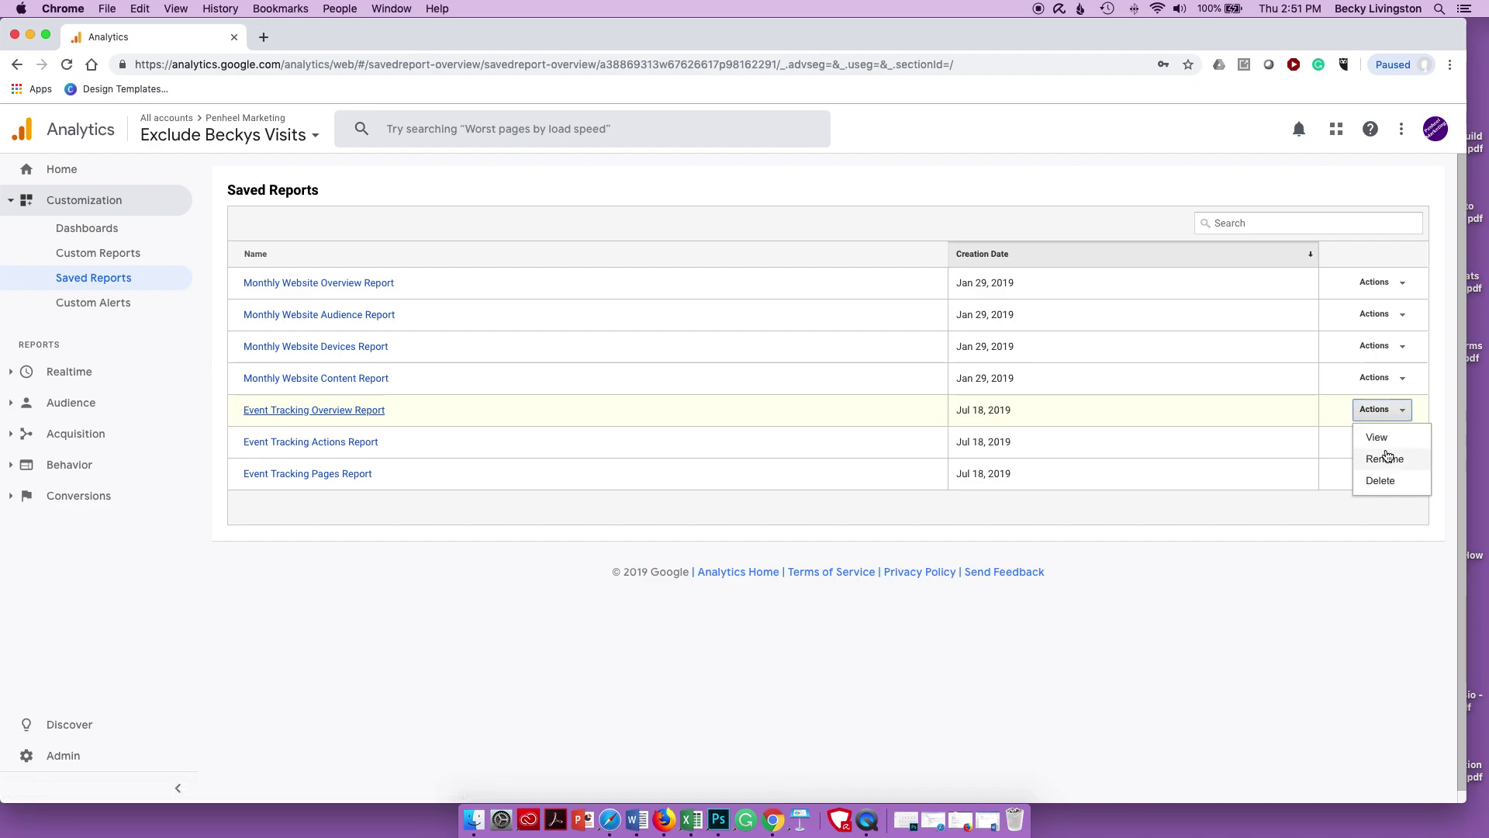
pyautogui.click(365, 411)
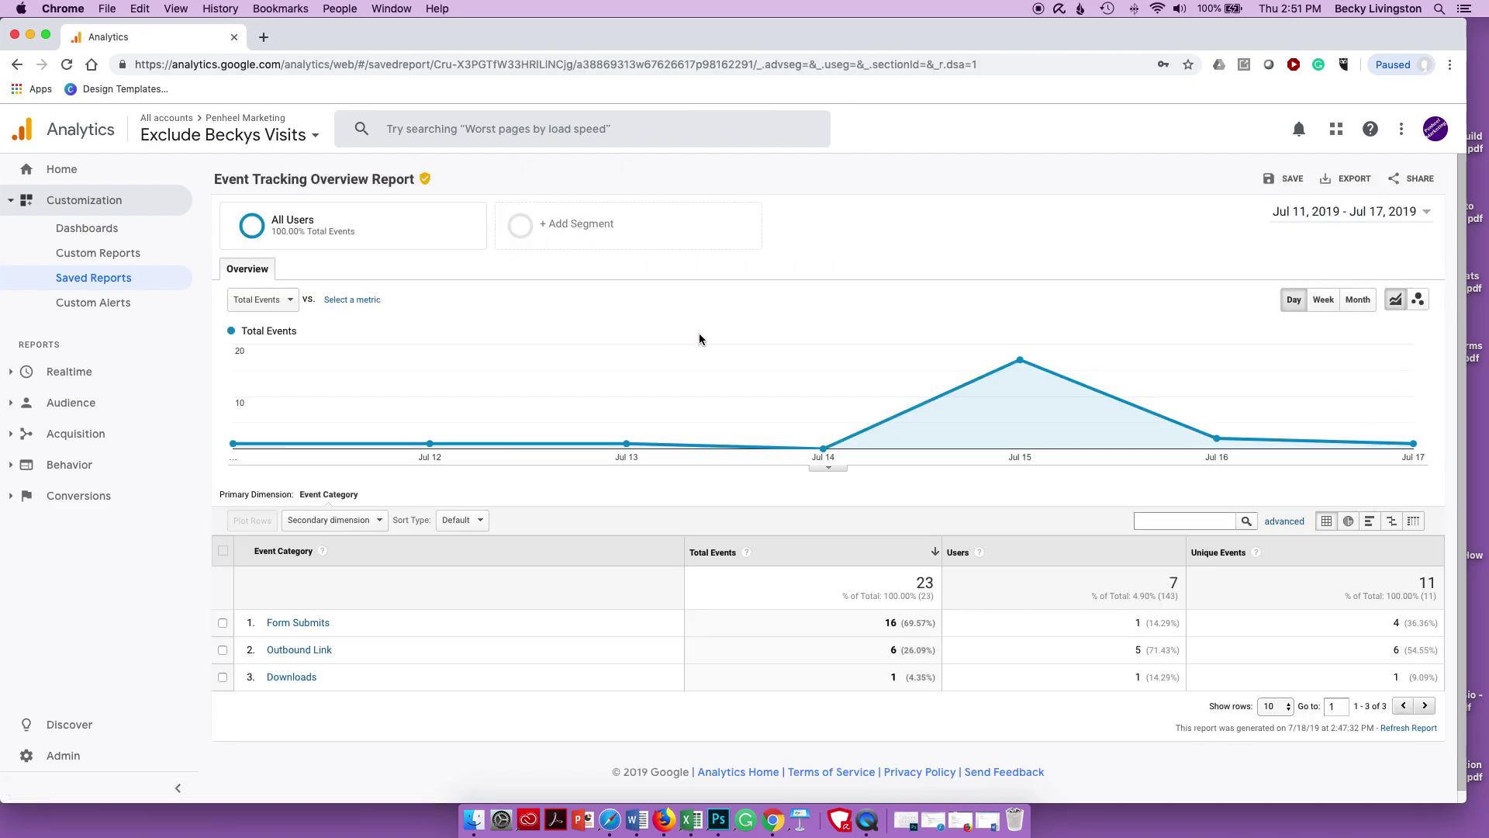
pyautogui.click(1419, 183)
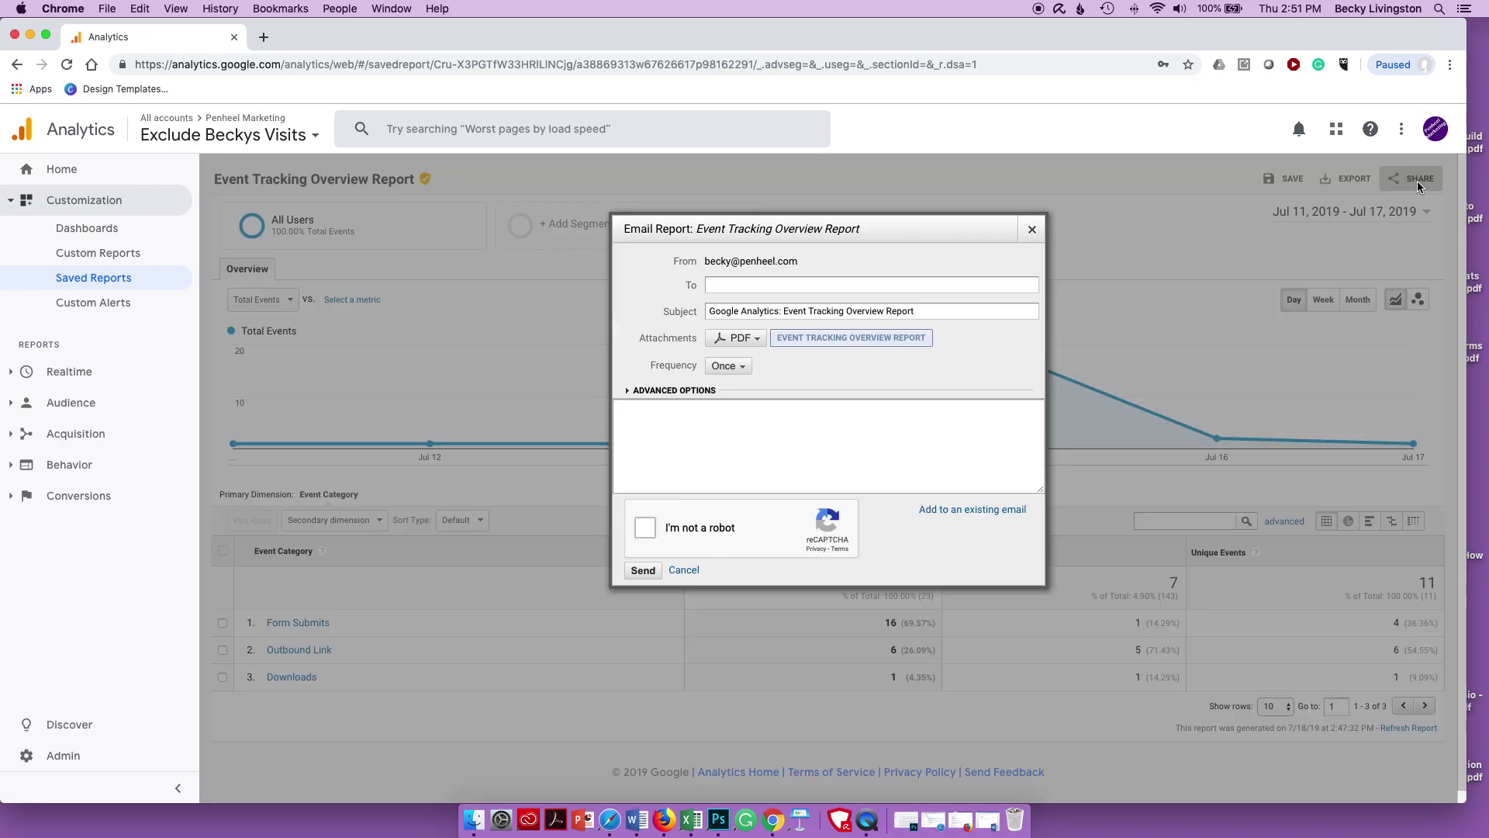
pyautogui.click(746, 287)
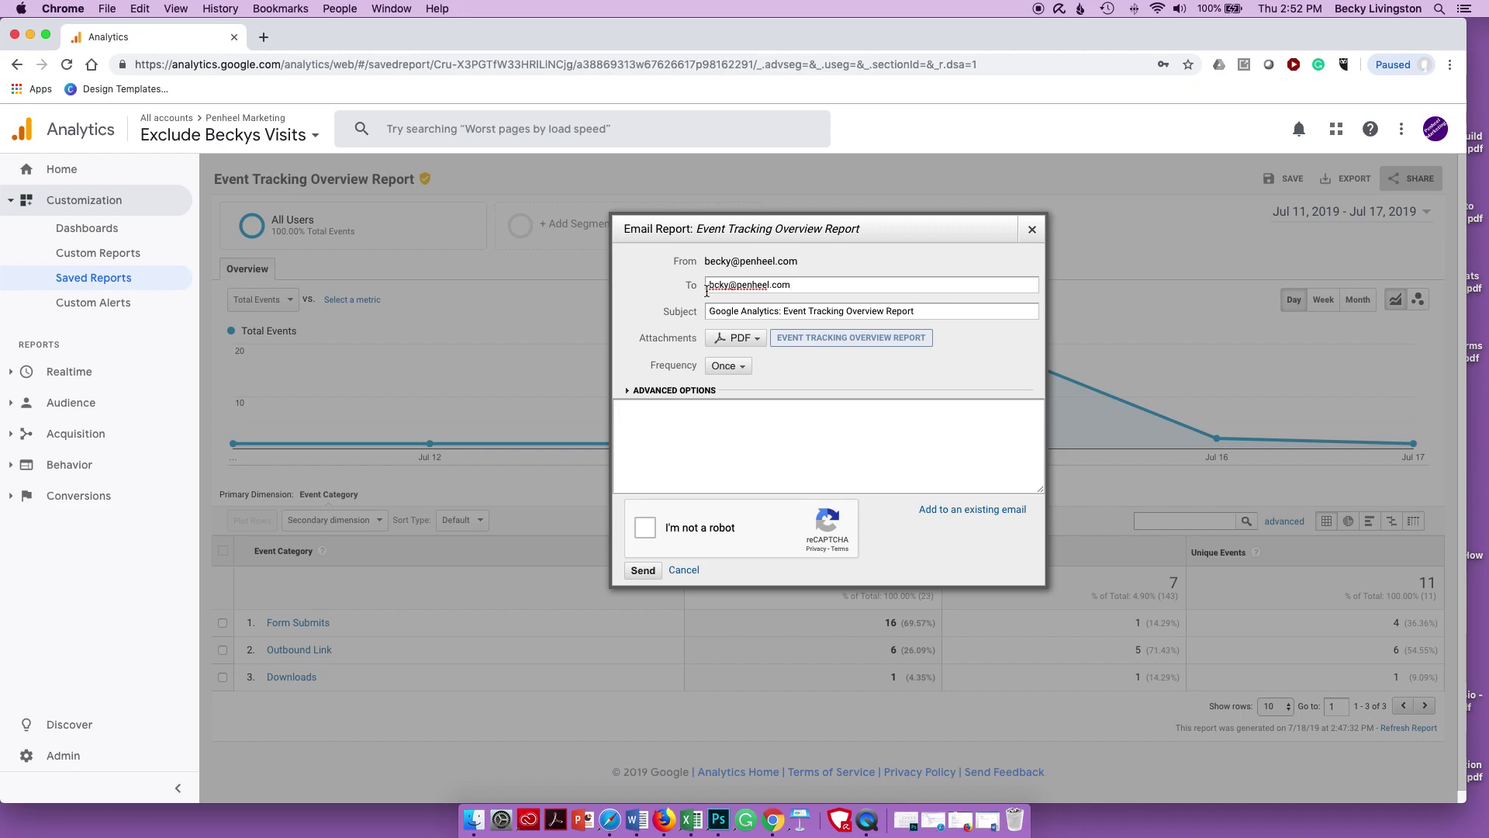
pyautogui.click(714, 284)
pyautogui.write('e')
# - Set the email to a PDF attachment, sent monthly, active for 12 months
pyautogui.click(737, 338)
pyautogui.click(745, 362)
pyautogui.click(739, 366)
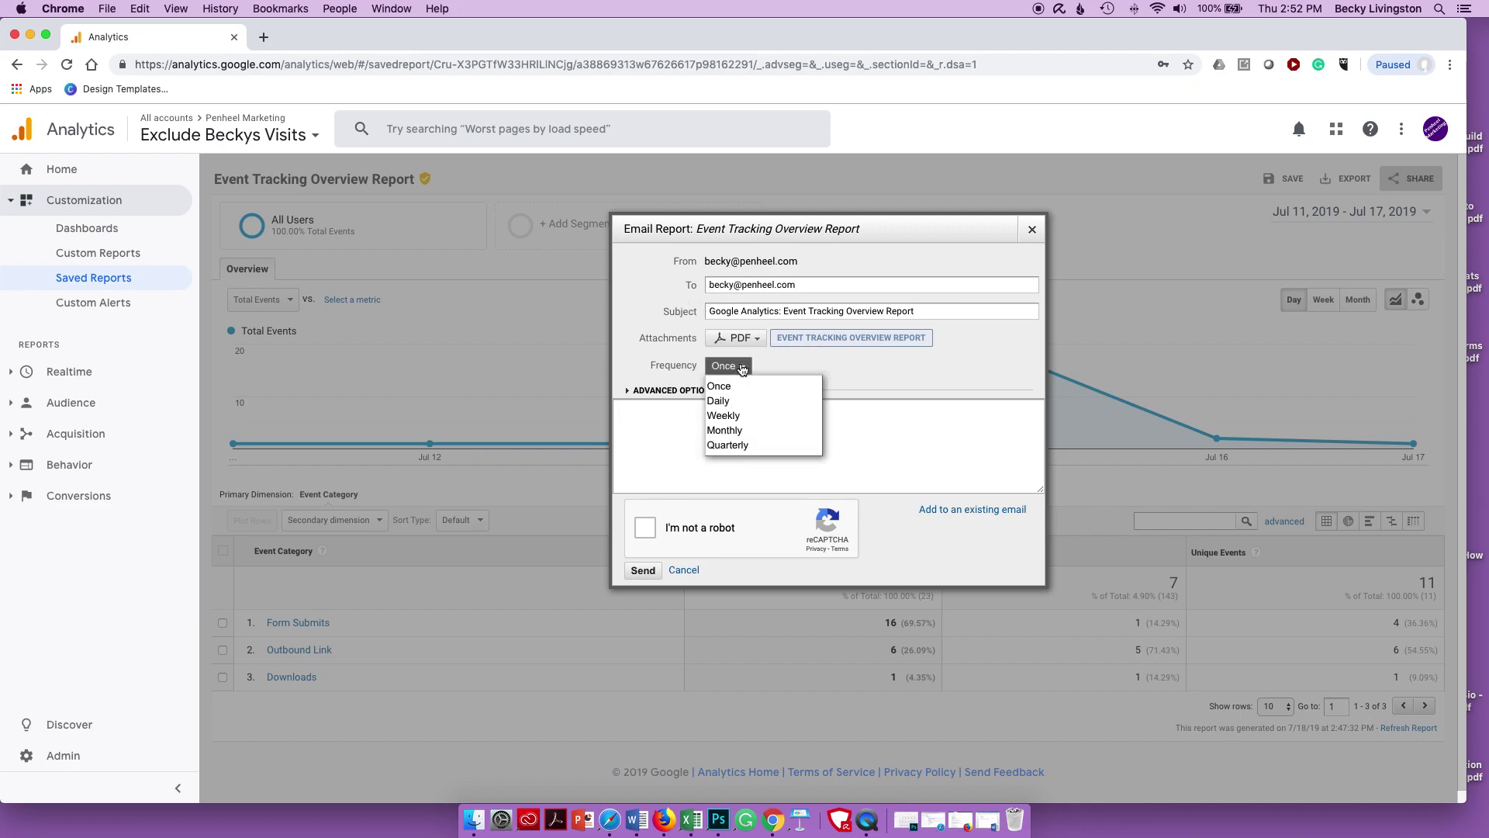
pyautogui.click(740, 431)
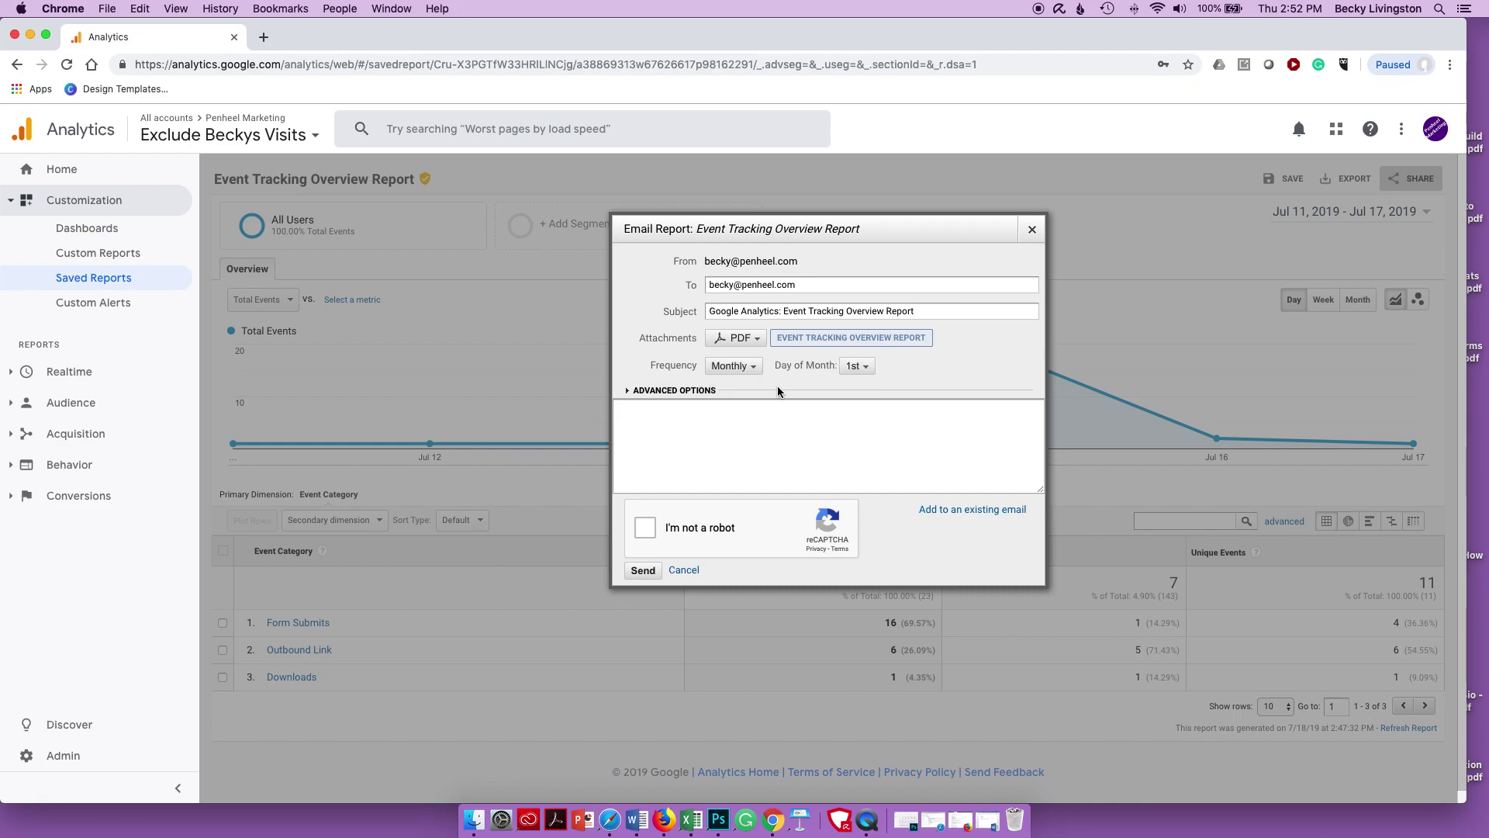
pyautogui.click(731, 366)
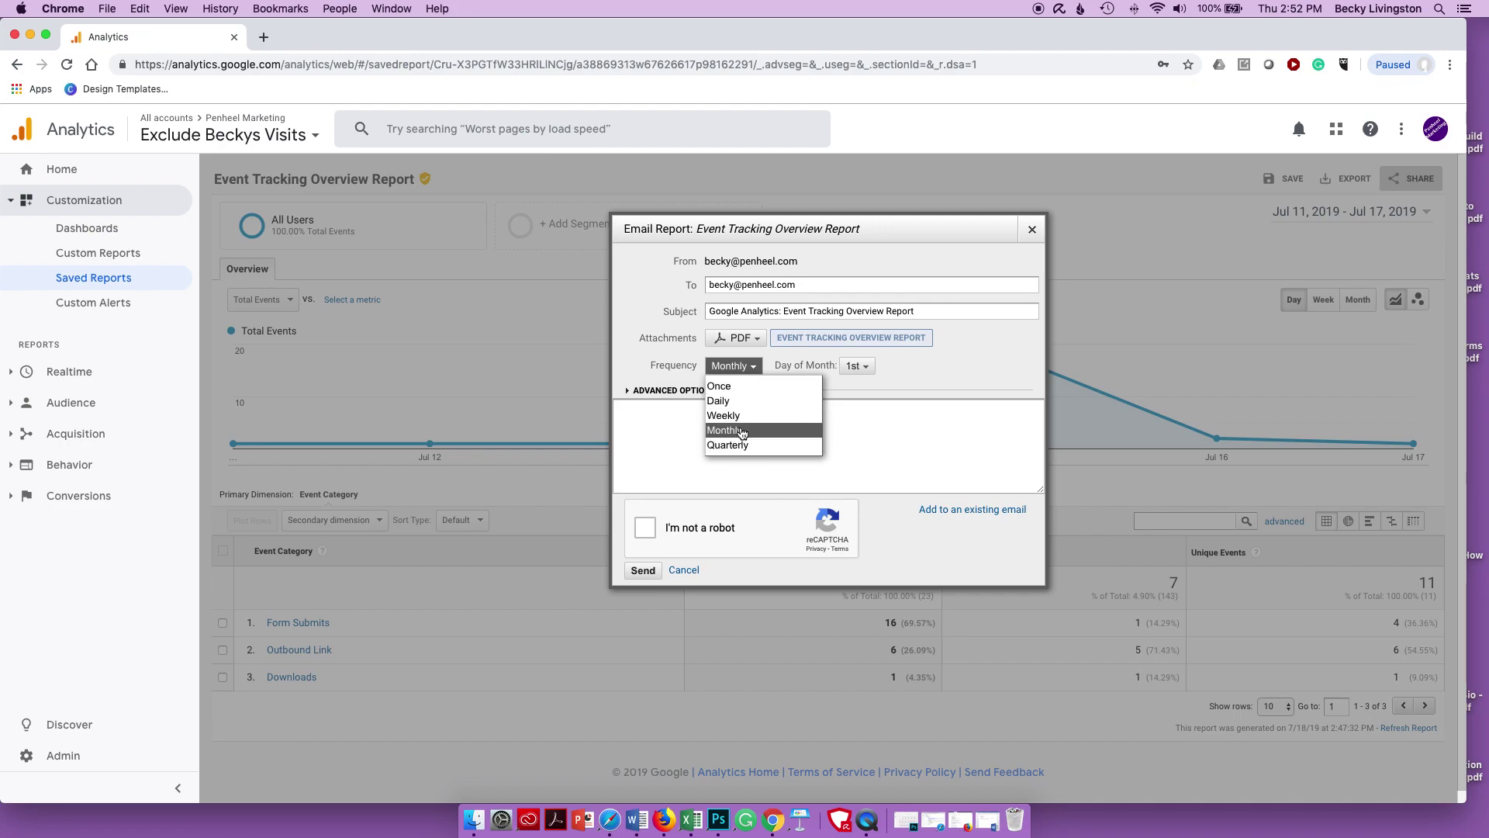
pyautogui.click(742, 432)
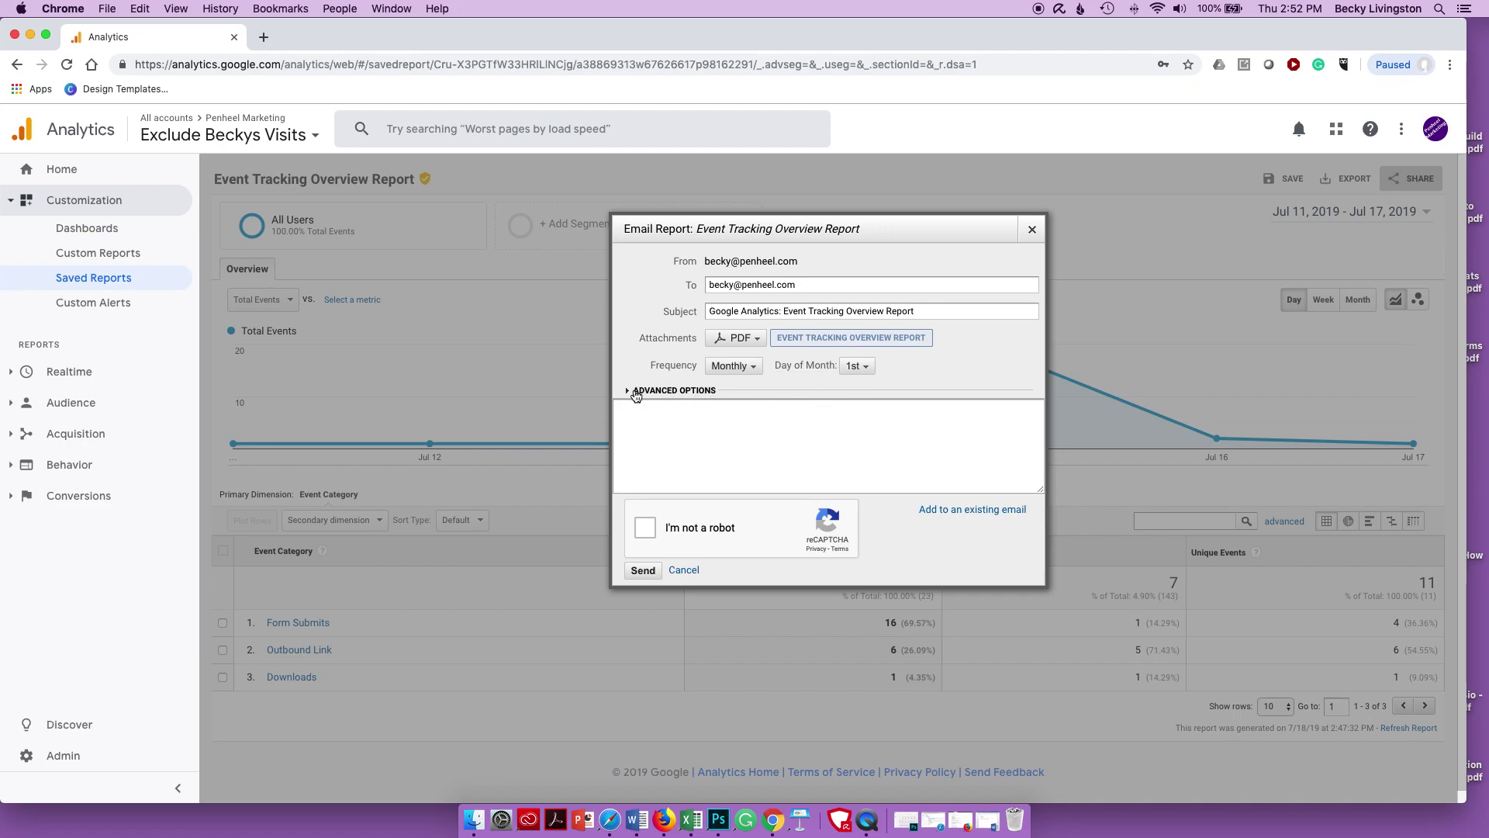
pyautogui.click(635, 391)
pyautogui.click(717, 410)
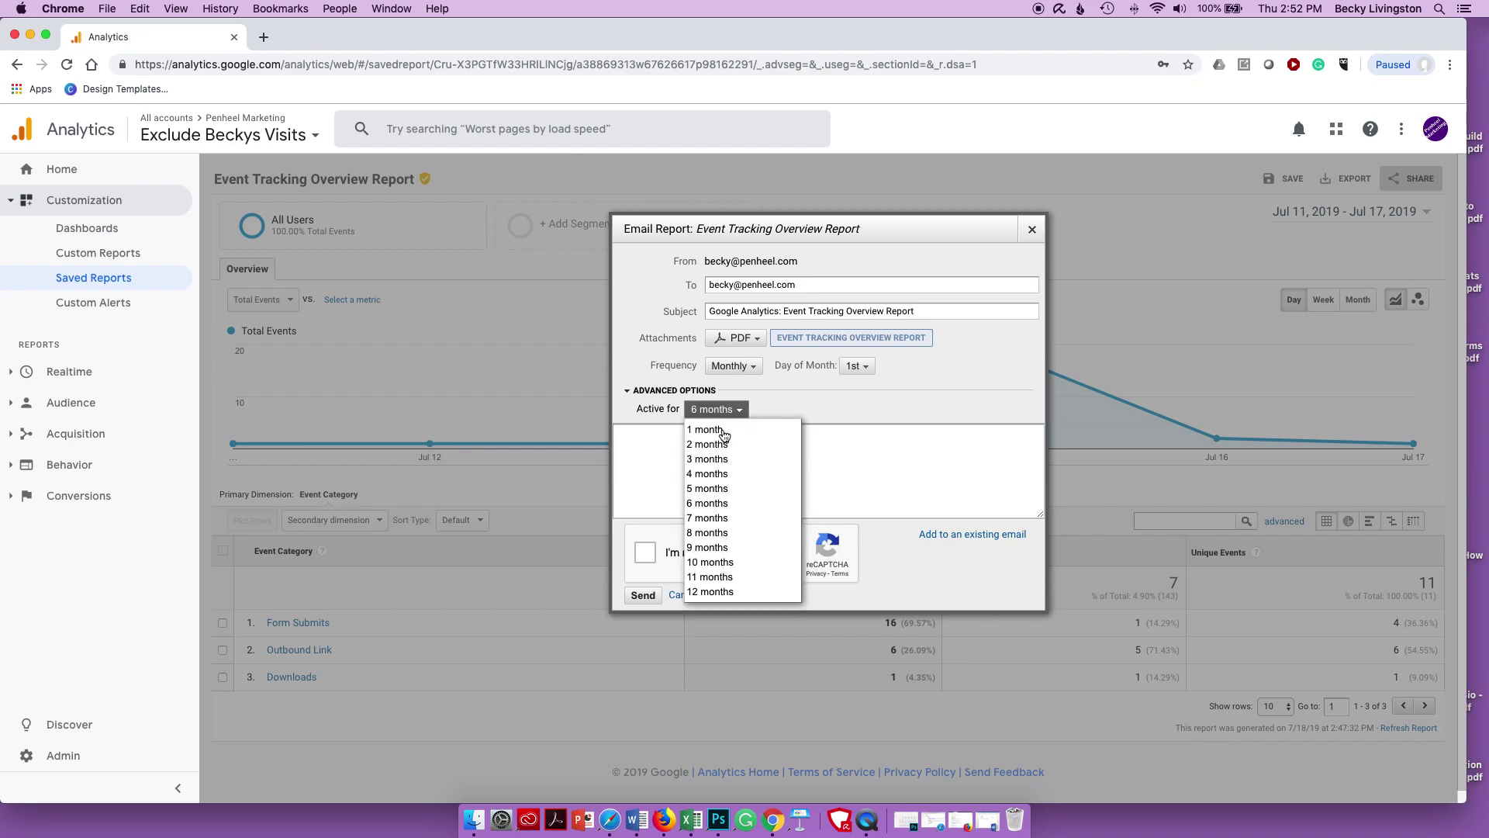
pyautogui.click(726, 592)
# - Write the message 'Event Tracking Report, includes: - Overview - Actions - Page'
pyautogui.click(663, 437)
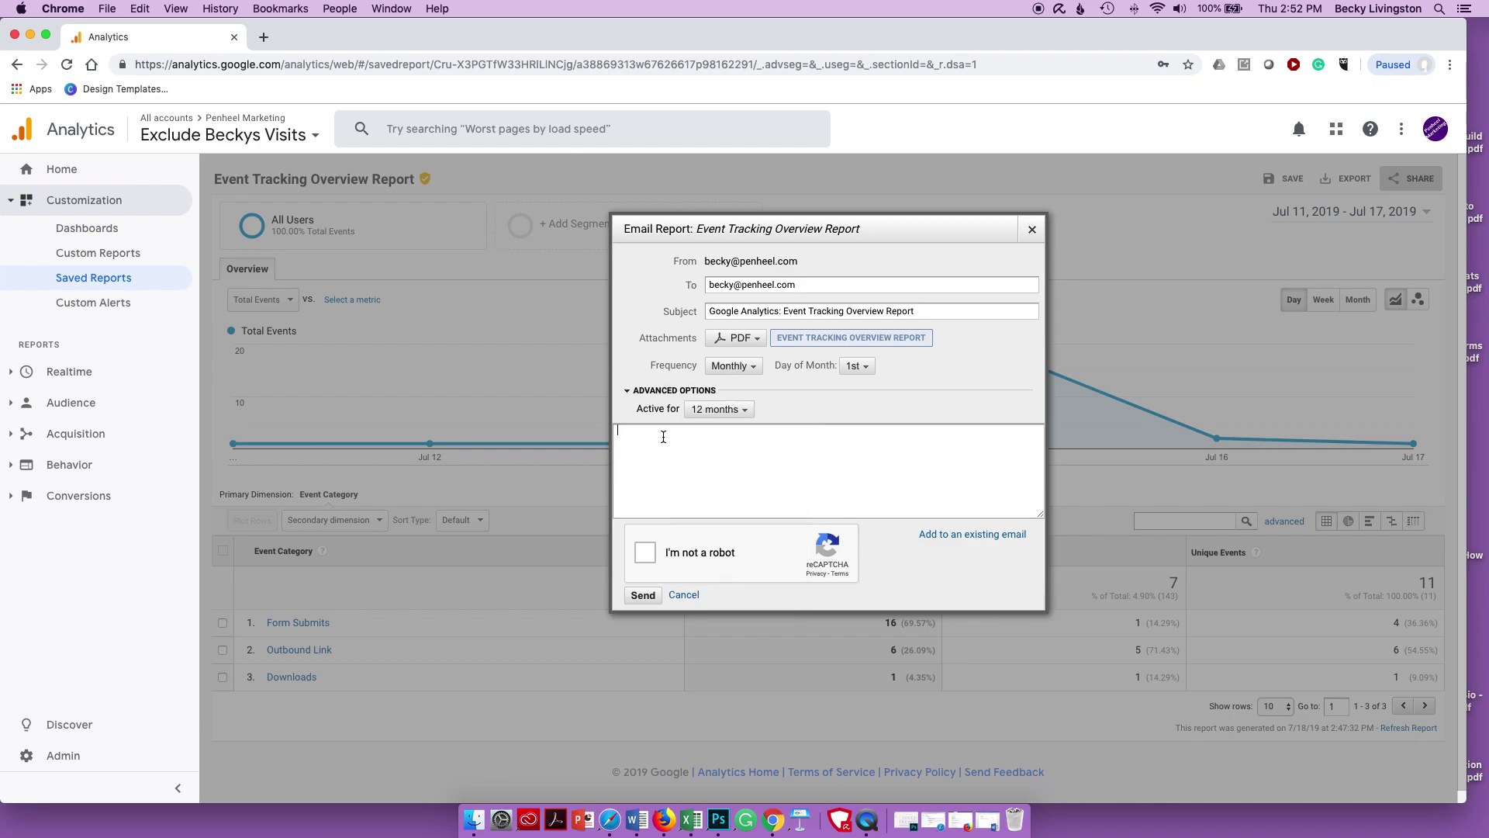
pyautogui.write('Event Tracking rep')
pyautogui.press('BackSpace')
pyautogui.press('BackSpace')
pyautogui.press('BackSpace')
pyautogui.write('Report, includes: - Overvoiew - Actions')
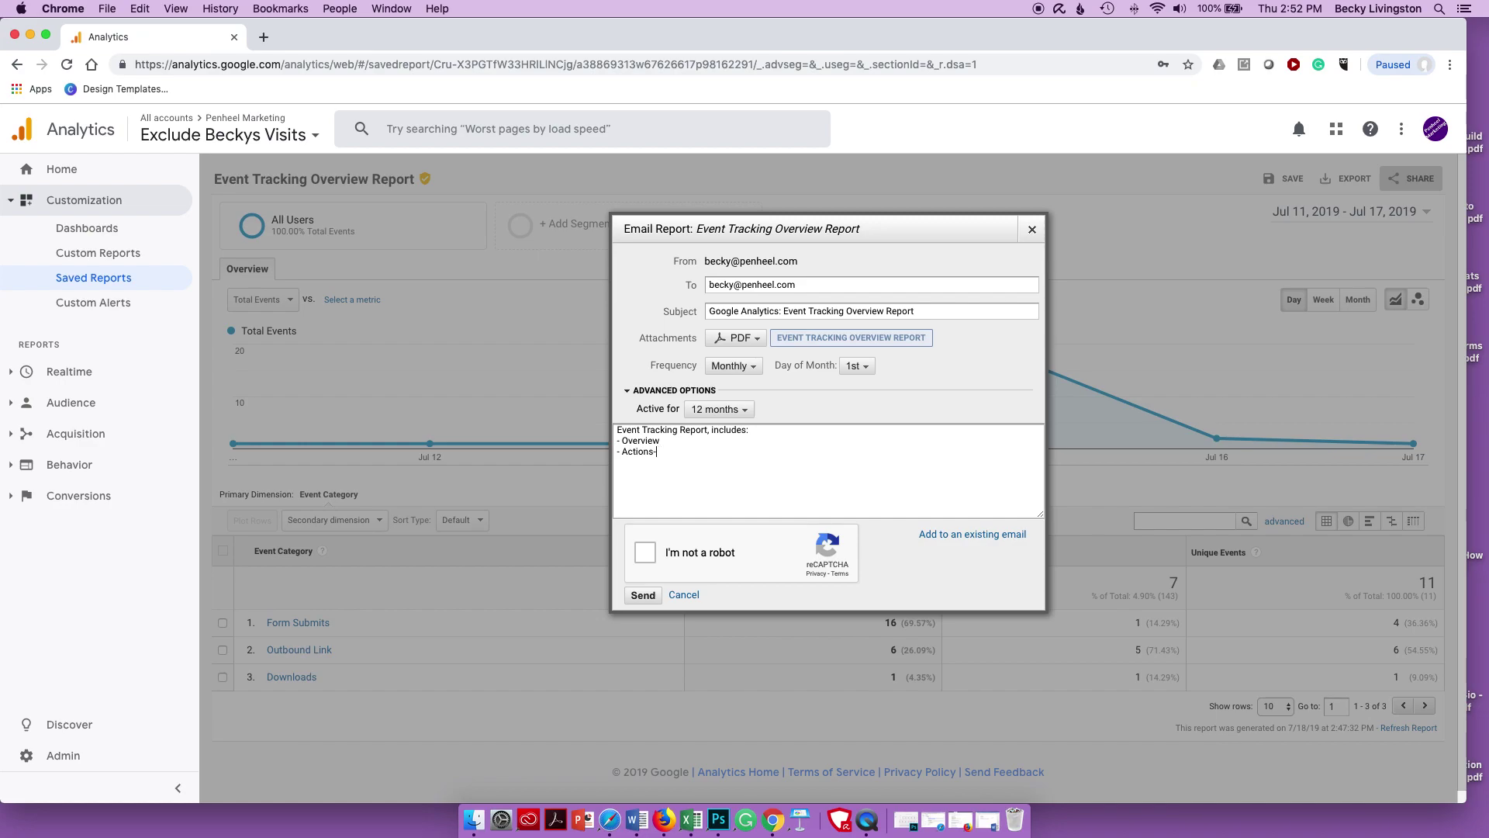
pyautogui.write(' -page')
pyautogui.write(' Pages')
# - Replace the subject's 'Google Analytics:' prefix with 'Penheel:', pass reCAPTCHA, and send
pyautogui.moveTo(781, 310); pyautogui.dragTo(708, 310)
pyautogui.press('BackSpace')
pyautogui.write('Penh')
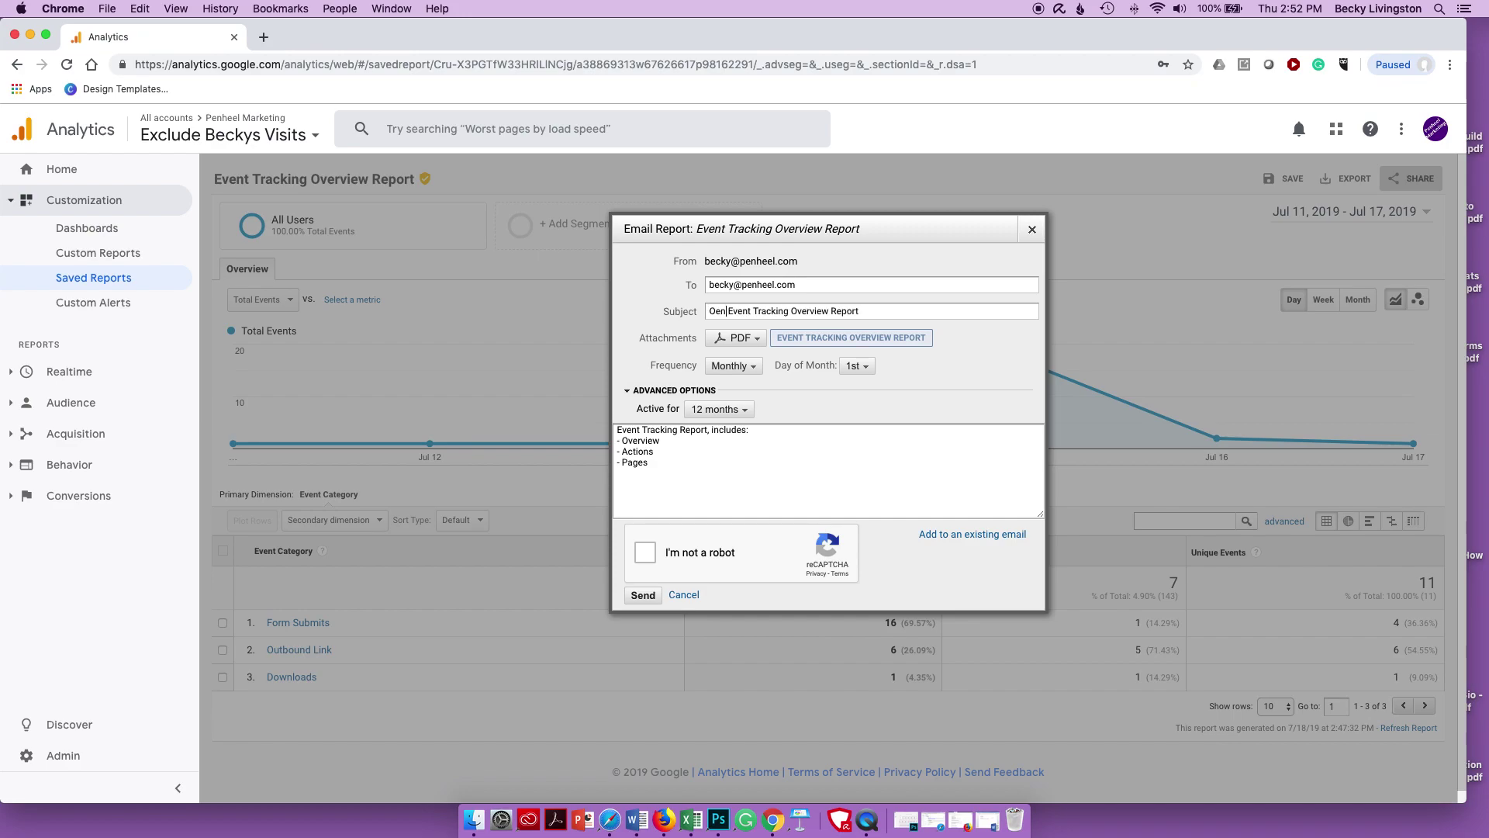
pyautogui.write('eel:')
pyautogui.click(645, 553)
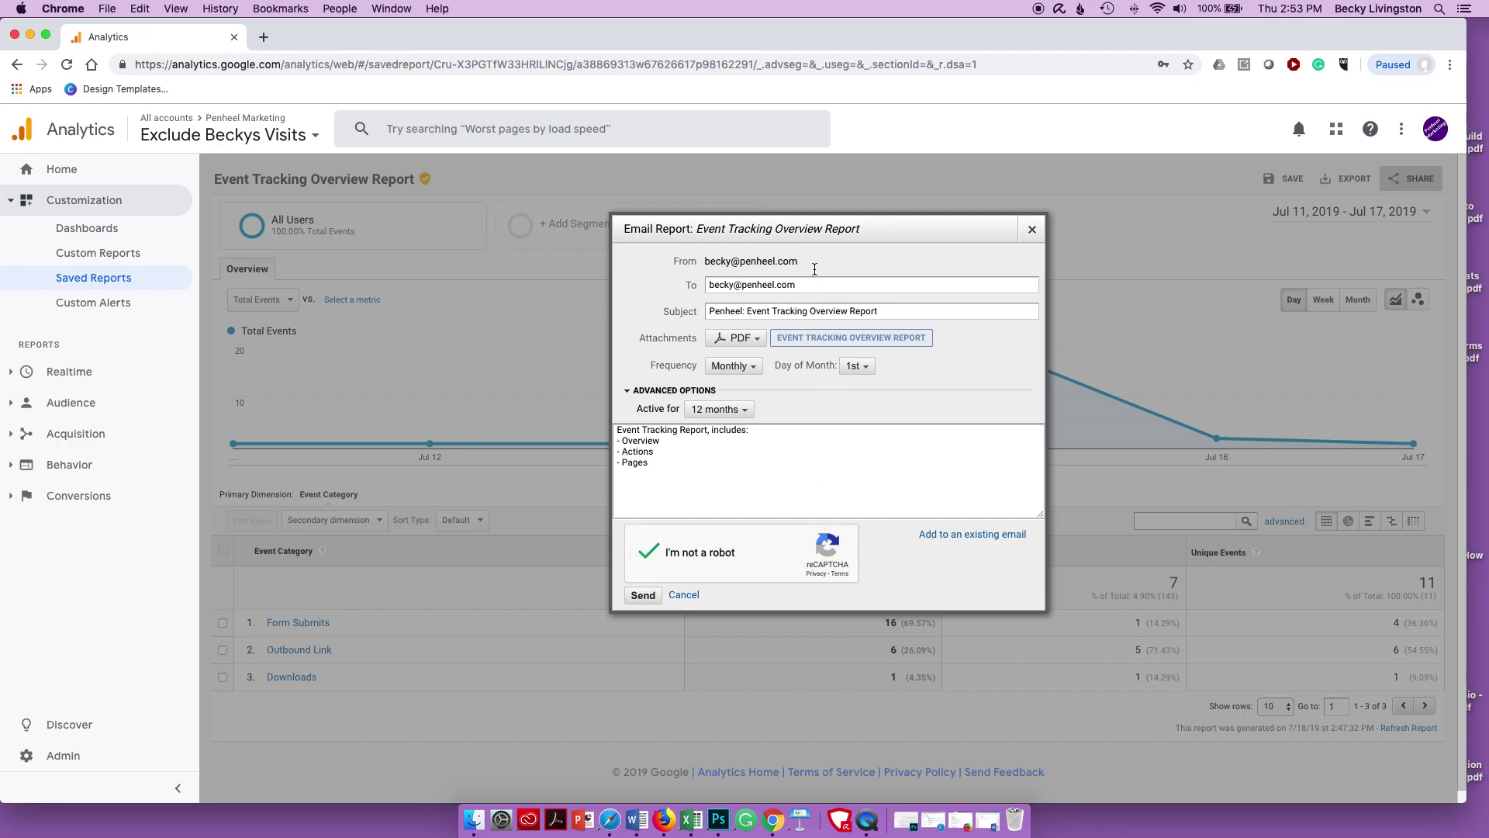
pyautogui.click(646, 595)
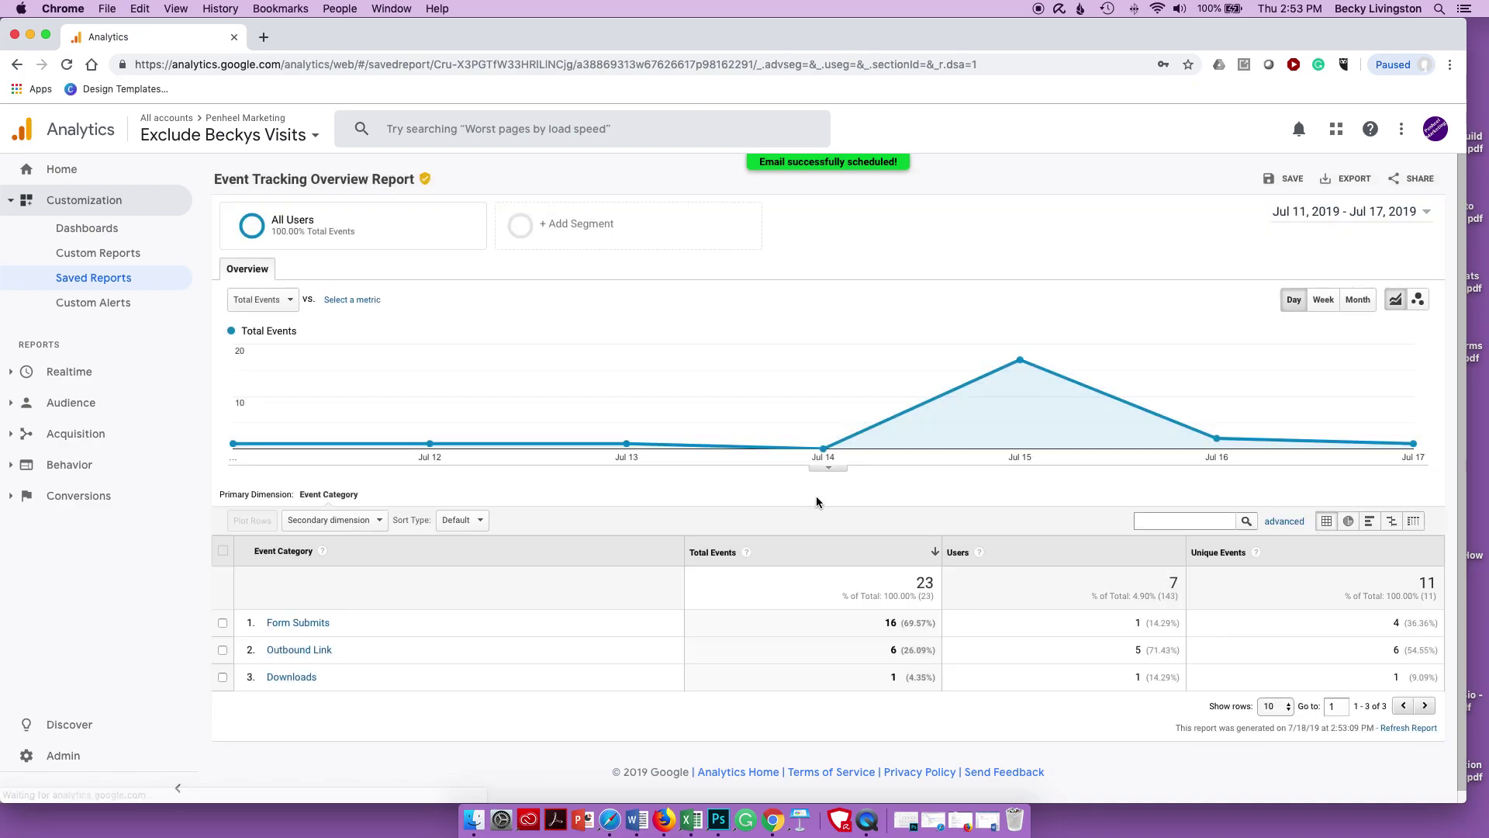
# - Add the saved Event Tracking Actions Report to the monthly Penheel: Event Tracking Overview email
pyautogui.click(64, 283)
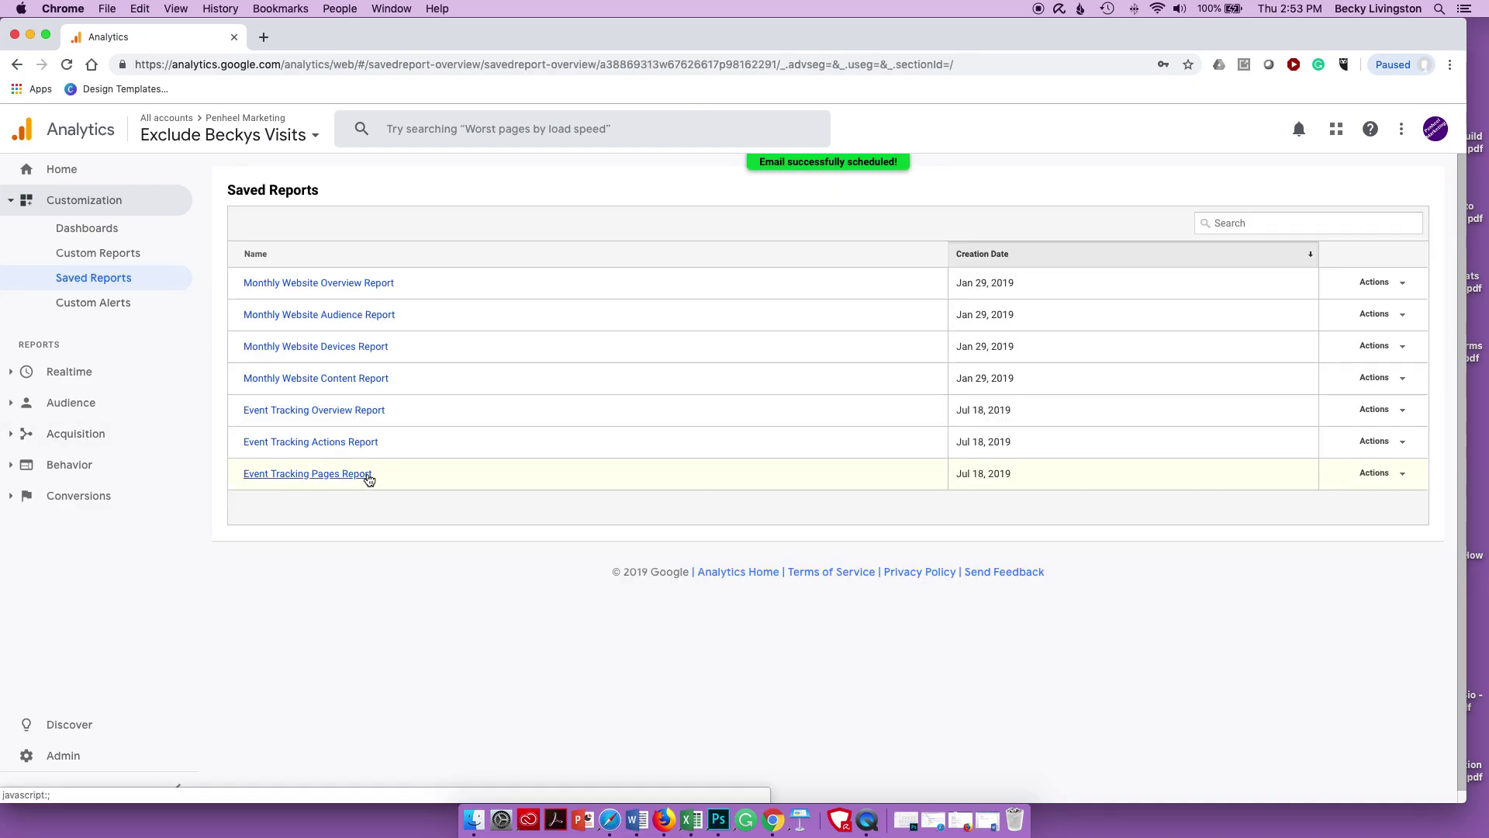
pyautogui.click(318, 443)
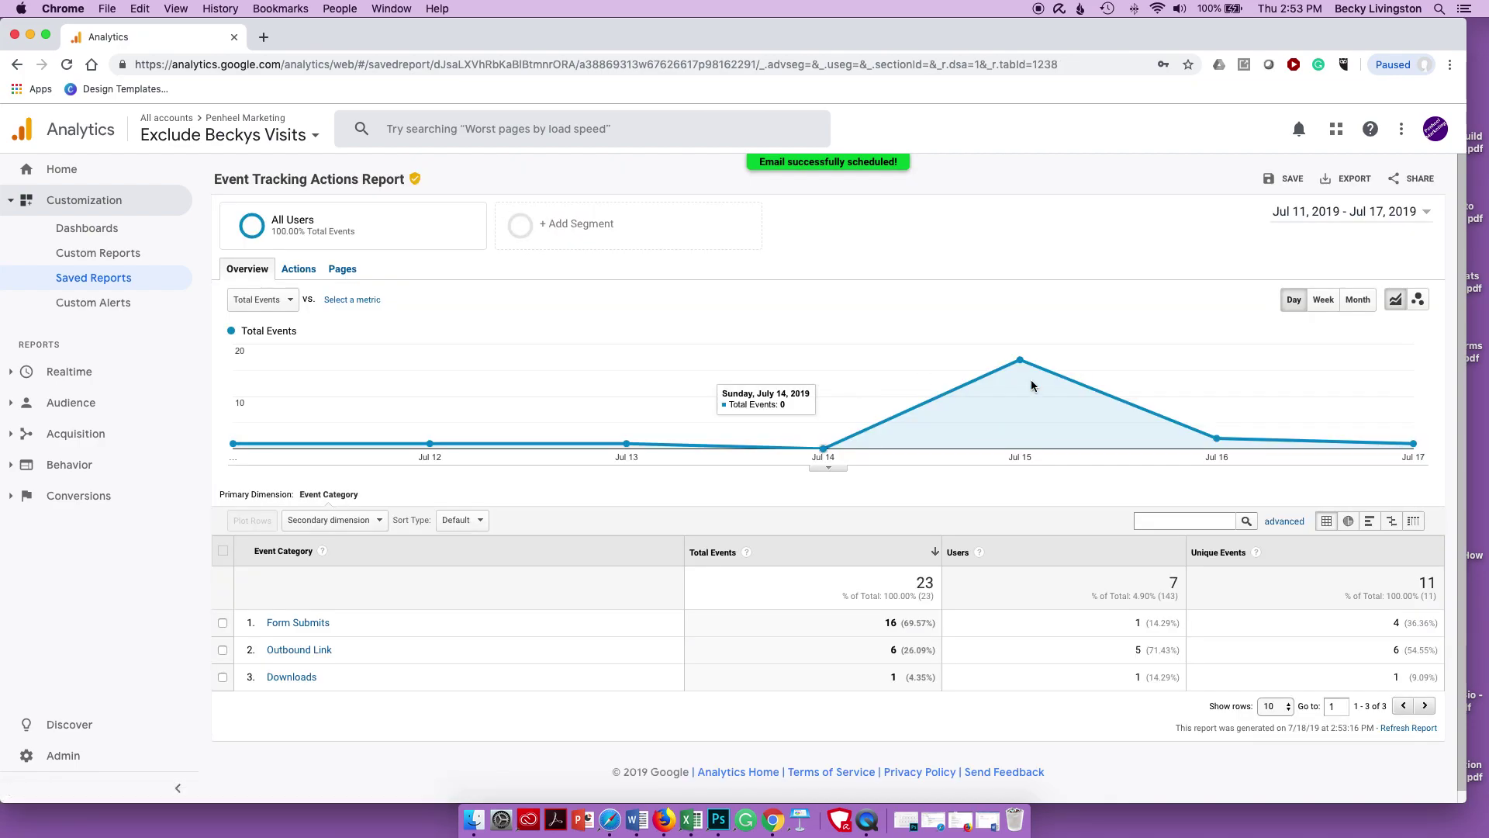
pyautogui.click(1420, 178)
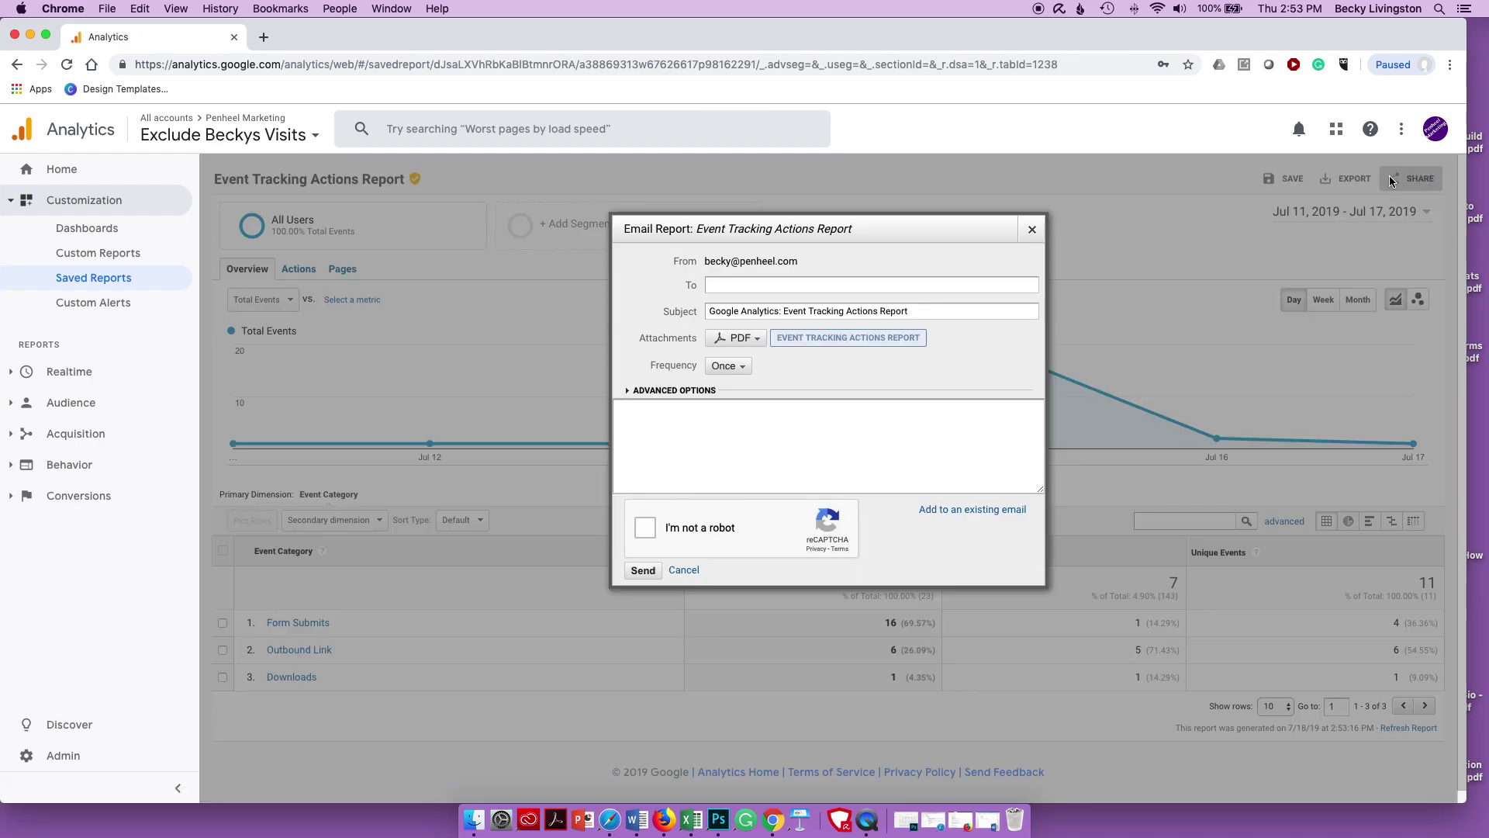
pyautogui.click(958, 510)
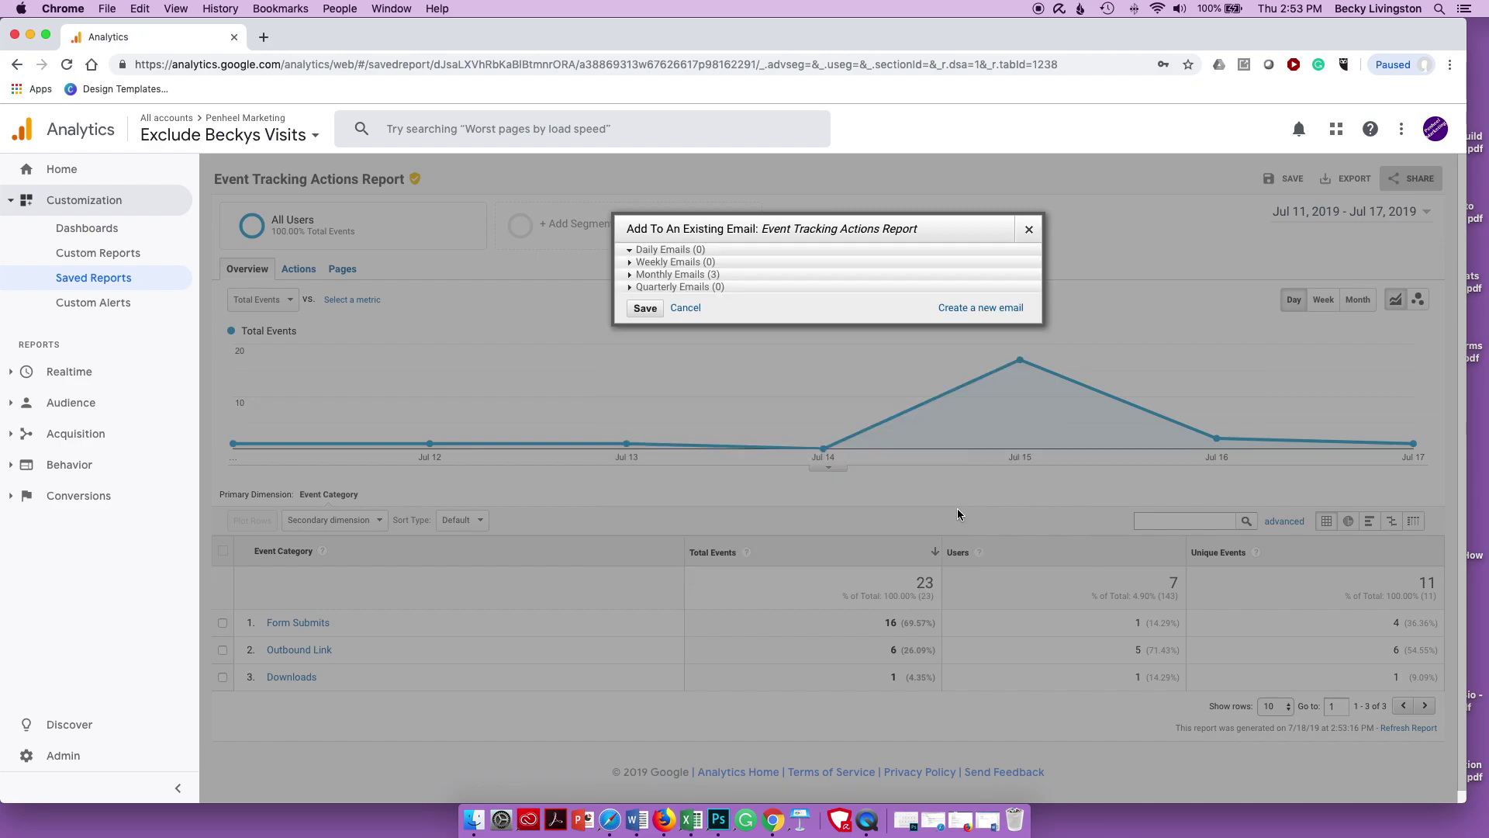
pyautogui.click(636, 276)
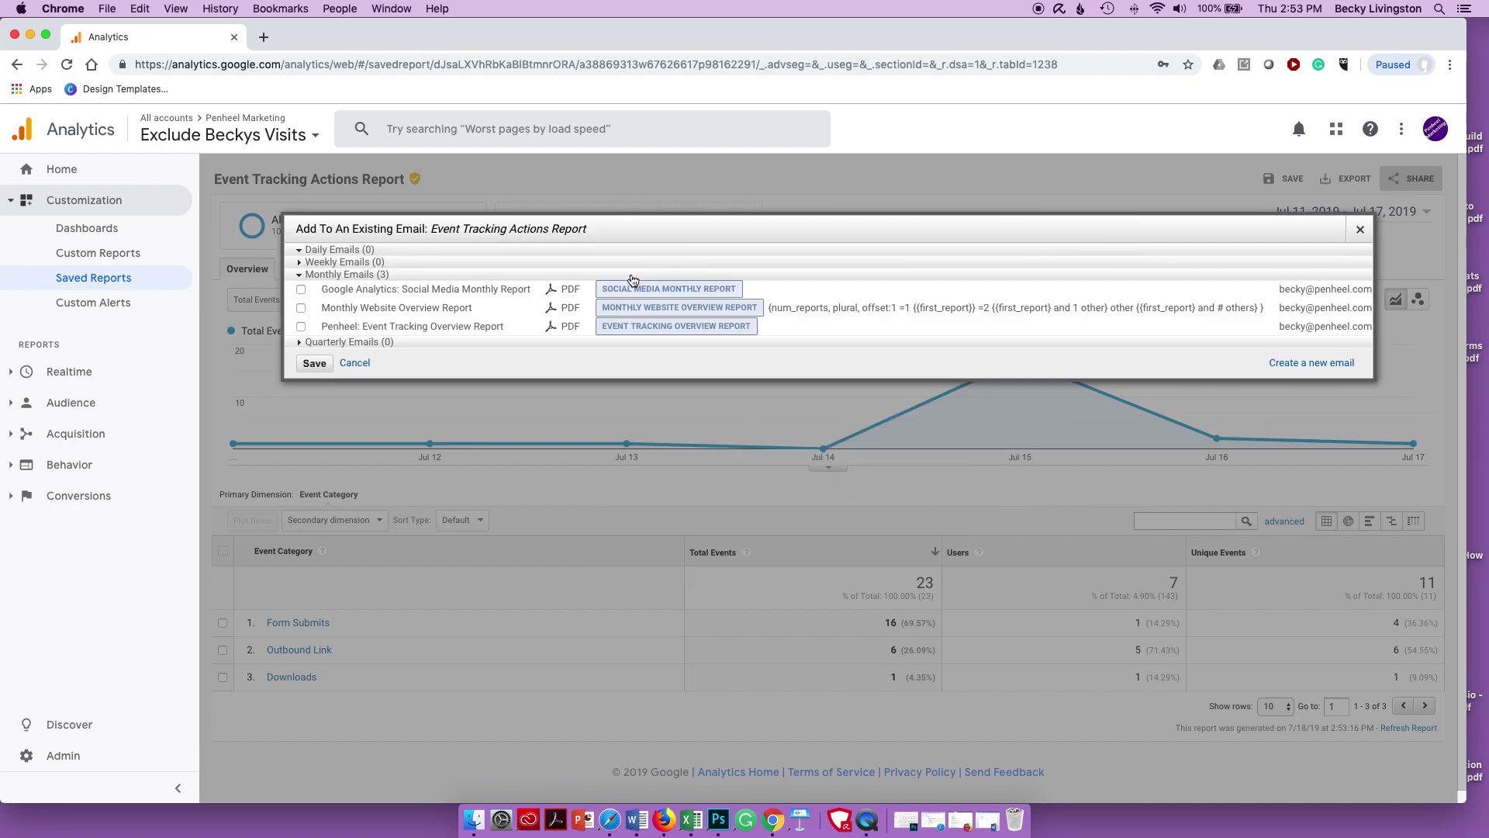
pyautogui.click(302, 327)
pyautogui.click(314, 364)
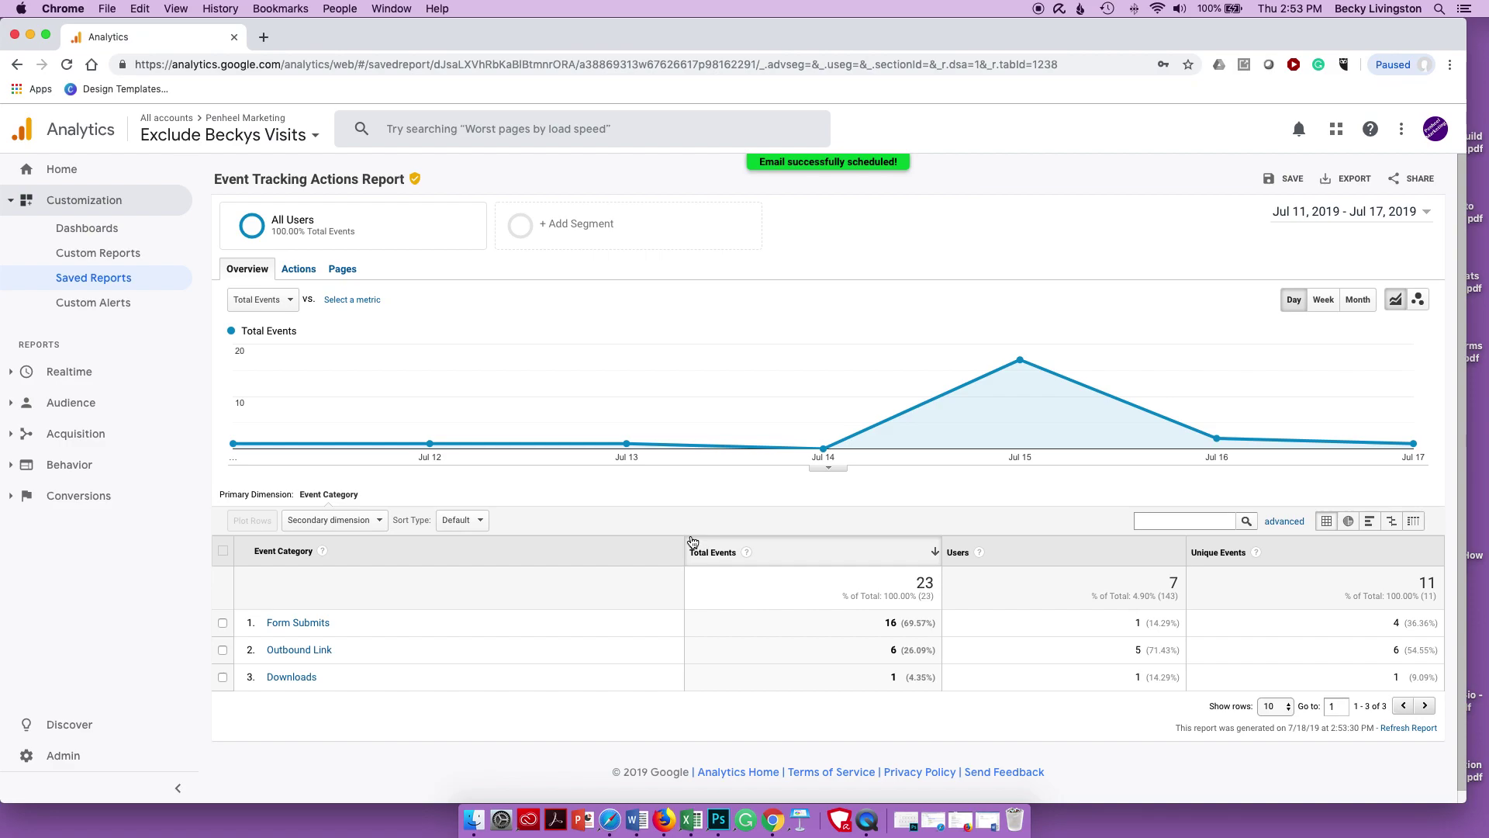
# - Add the saved Event Tracking Pages Report to the monthly Penheel: Event Tracking Overview email
pyautogui.click(84, 284)
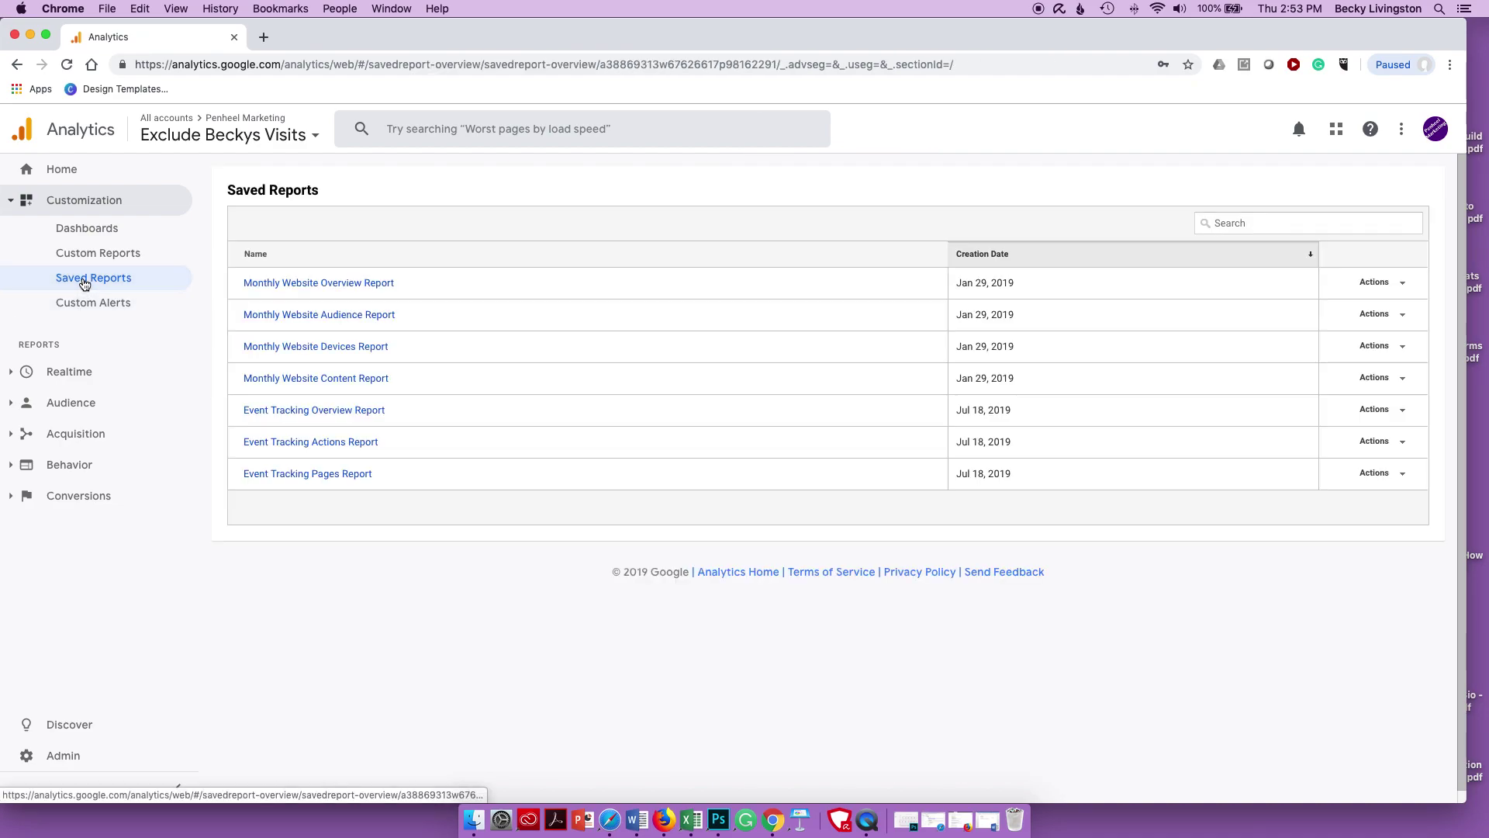
pyautogui.click(311, 475)
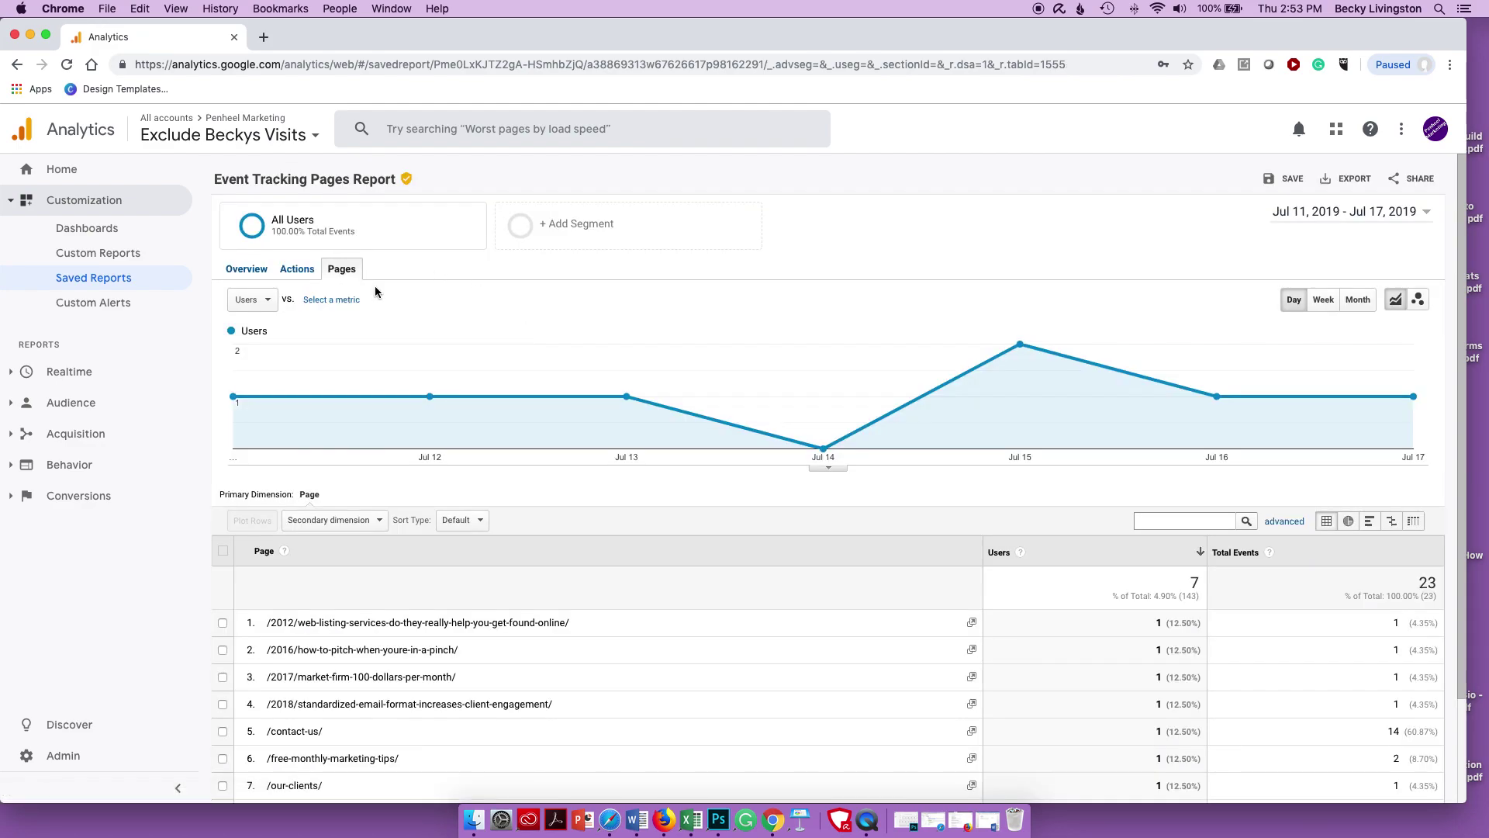
pyautogui.click(1419, 178)
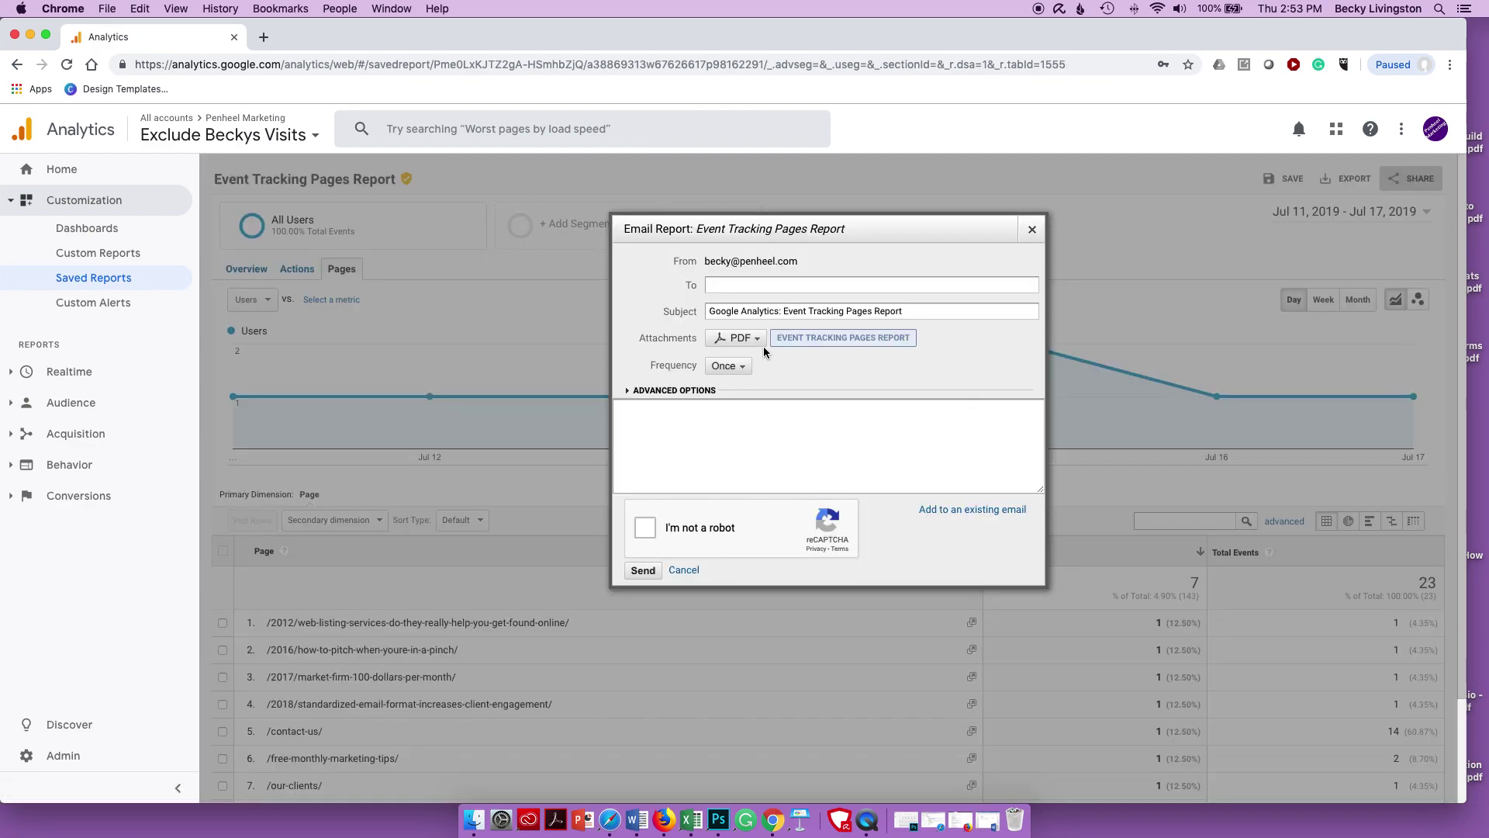
pyautogui.click(952, 511)
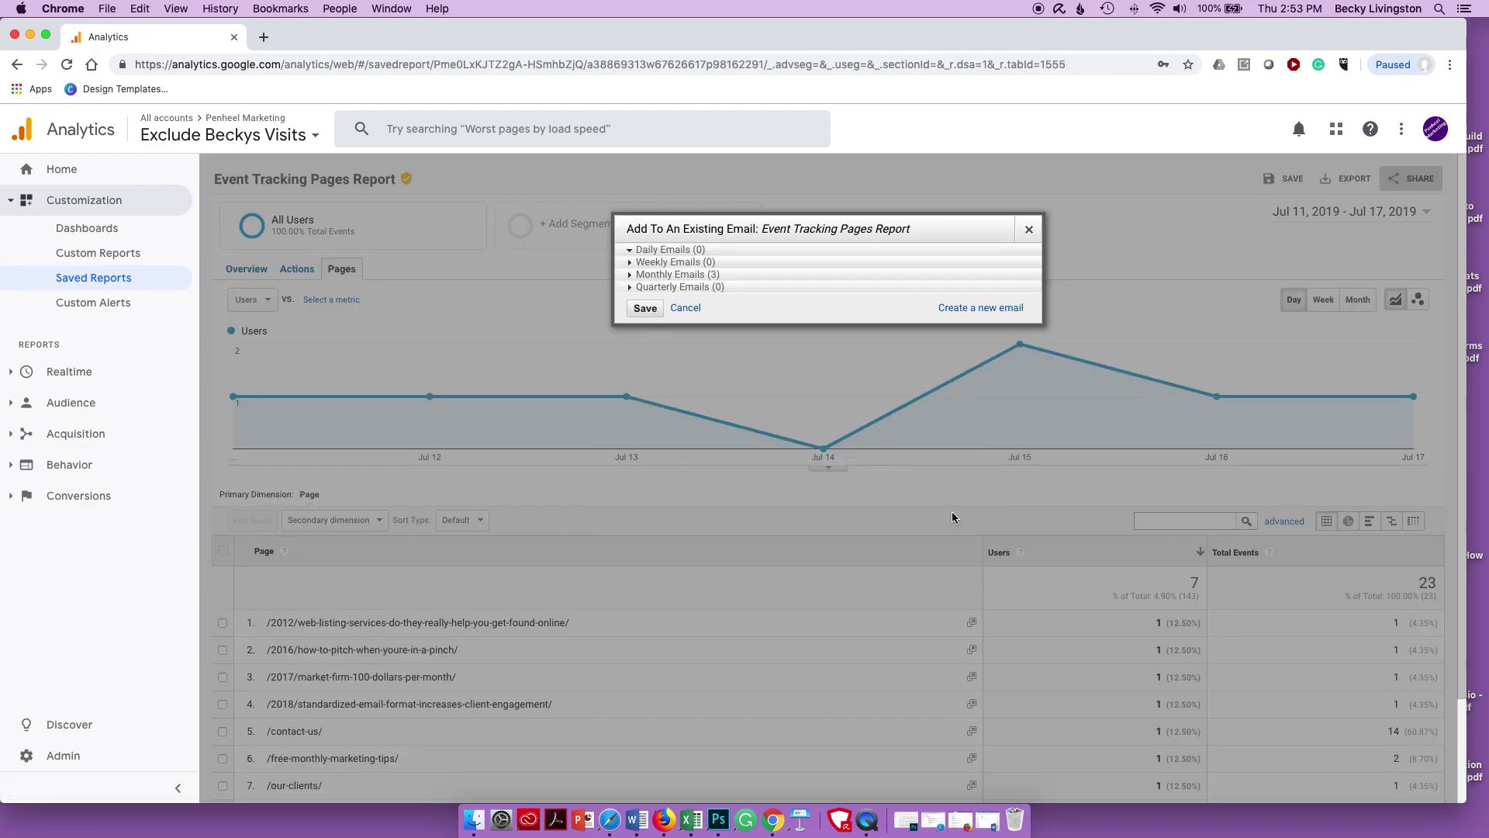
pyautogui.click(631, 274)
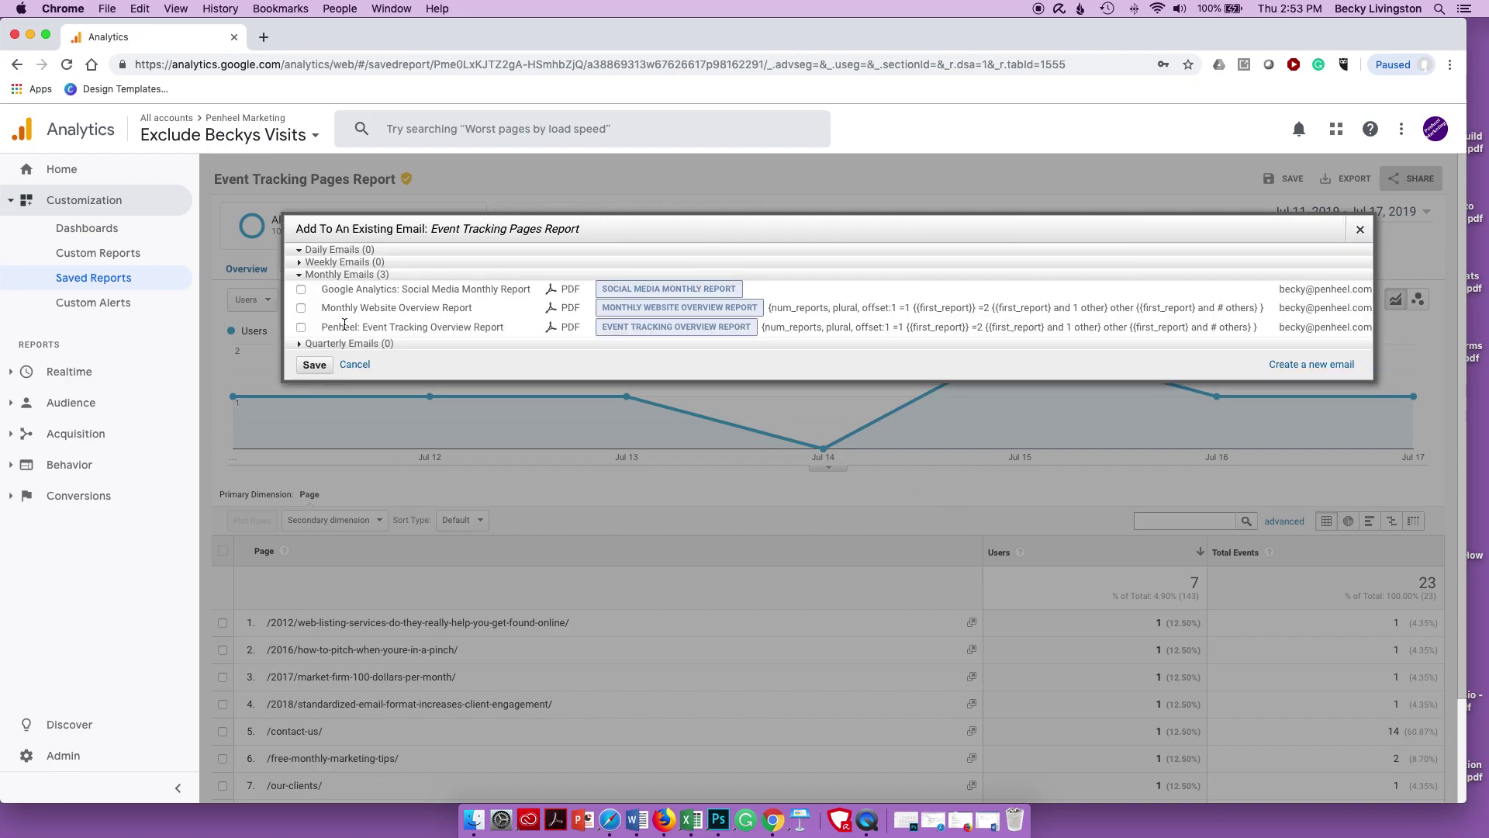
pyautogui.click(300, 328)
pyautogui.click(314, 364)
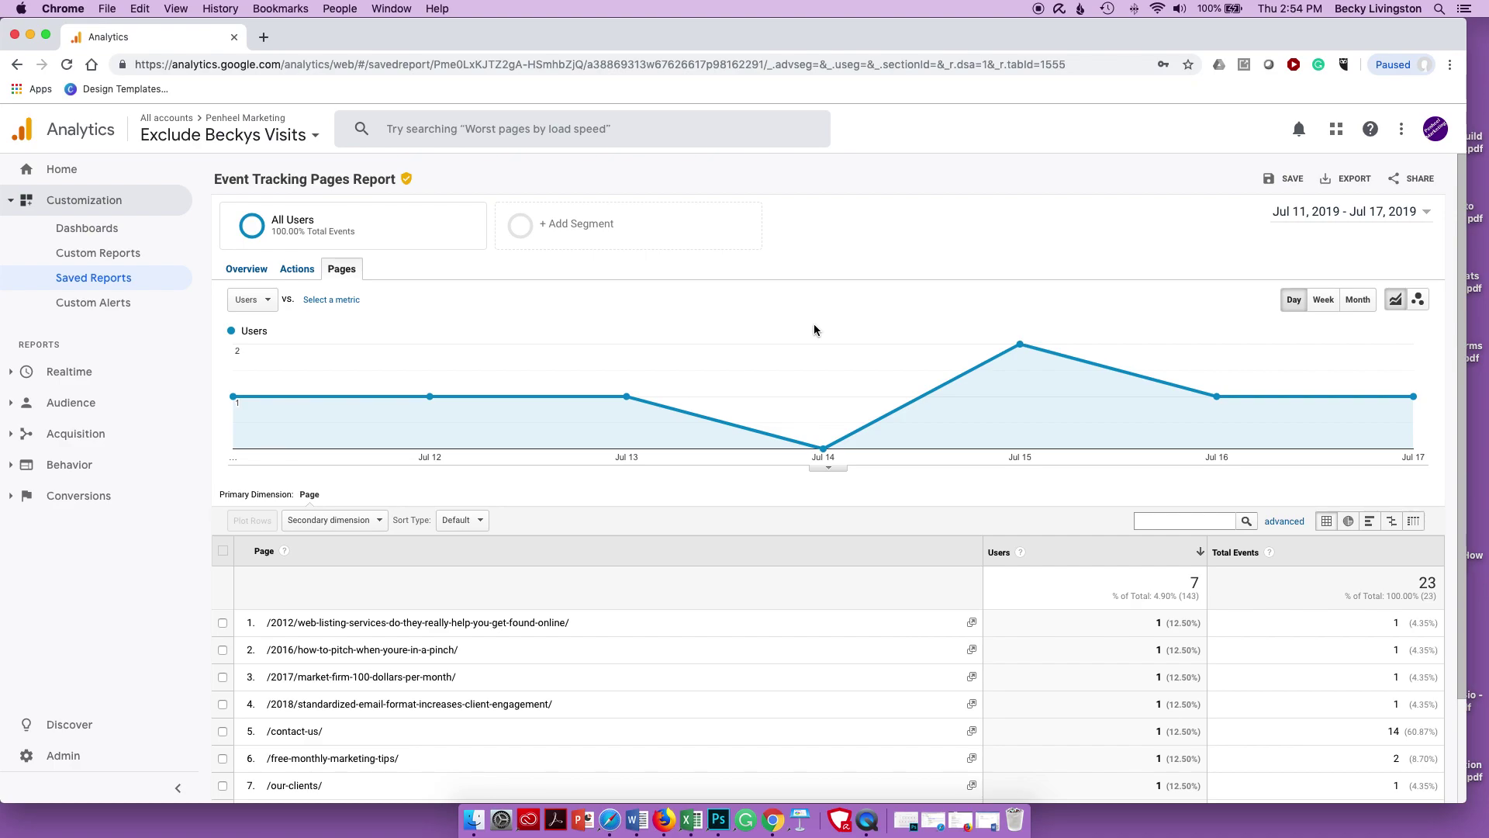
# - Open Behavior > Events Overview and break the top events down by Event Action
pyautogui.scroll(-1, 814, 329)
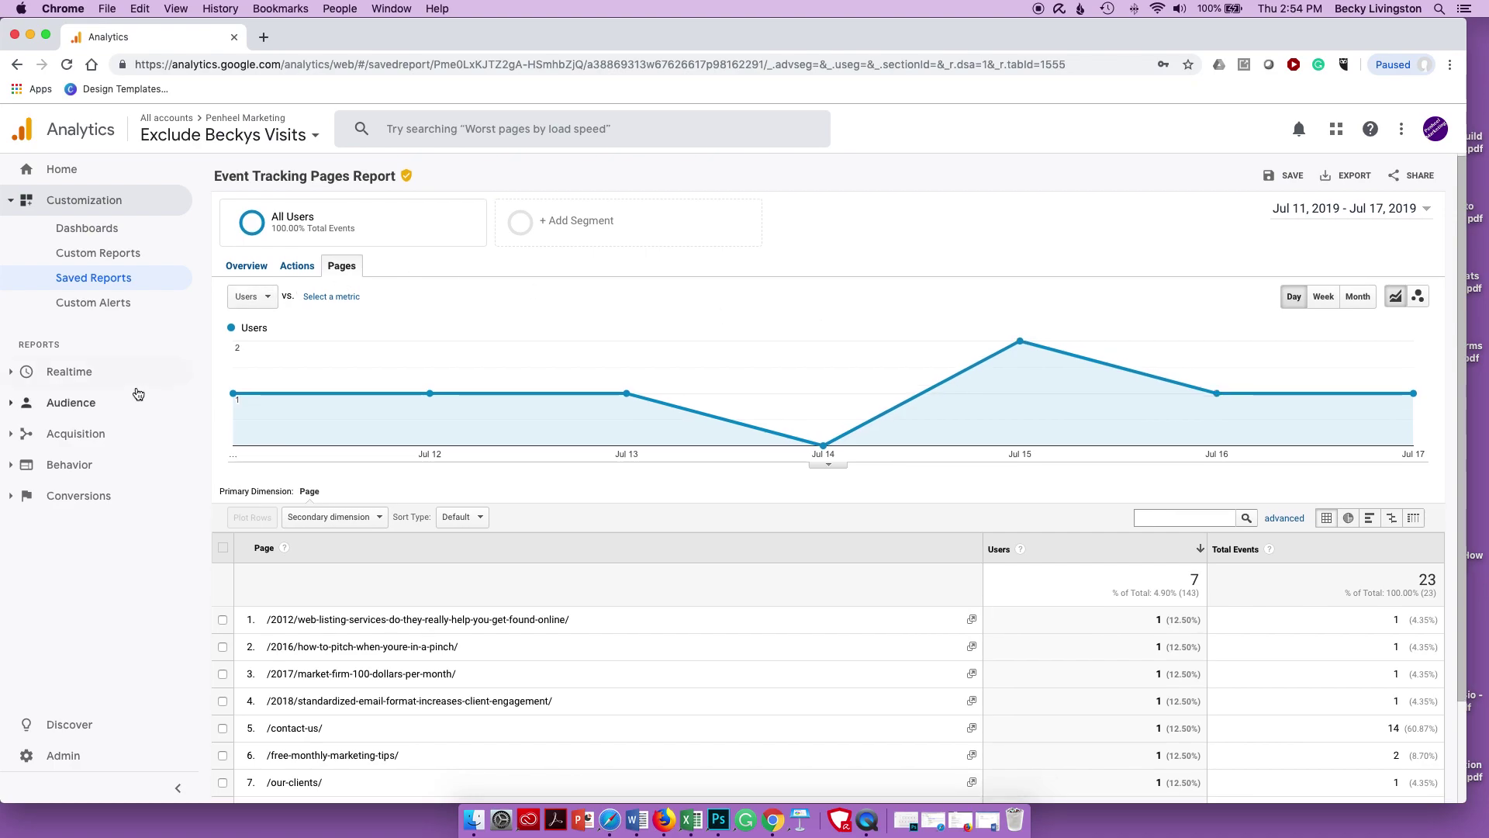
pyautogui.click(85, 465)
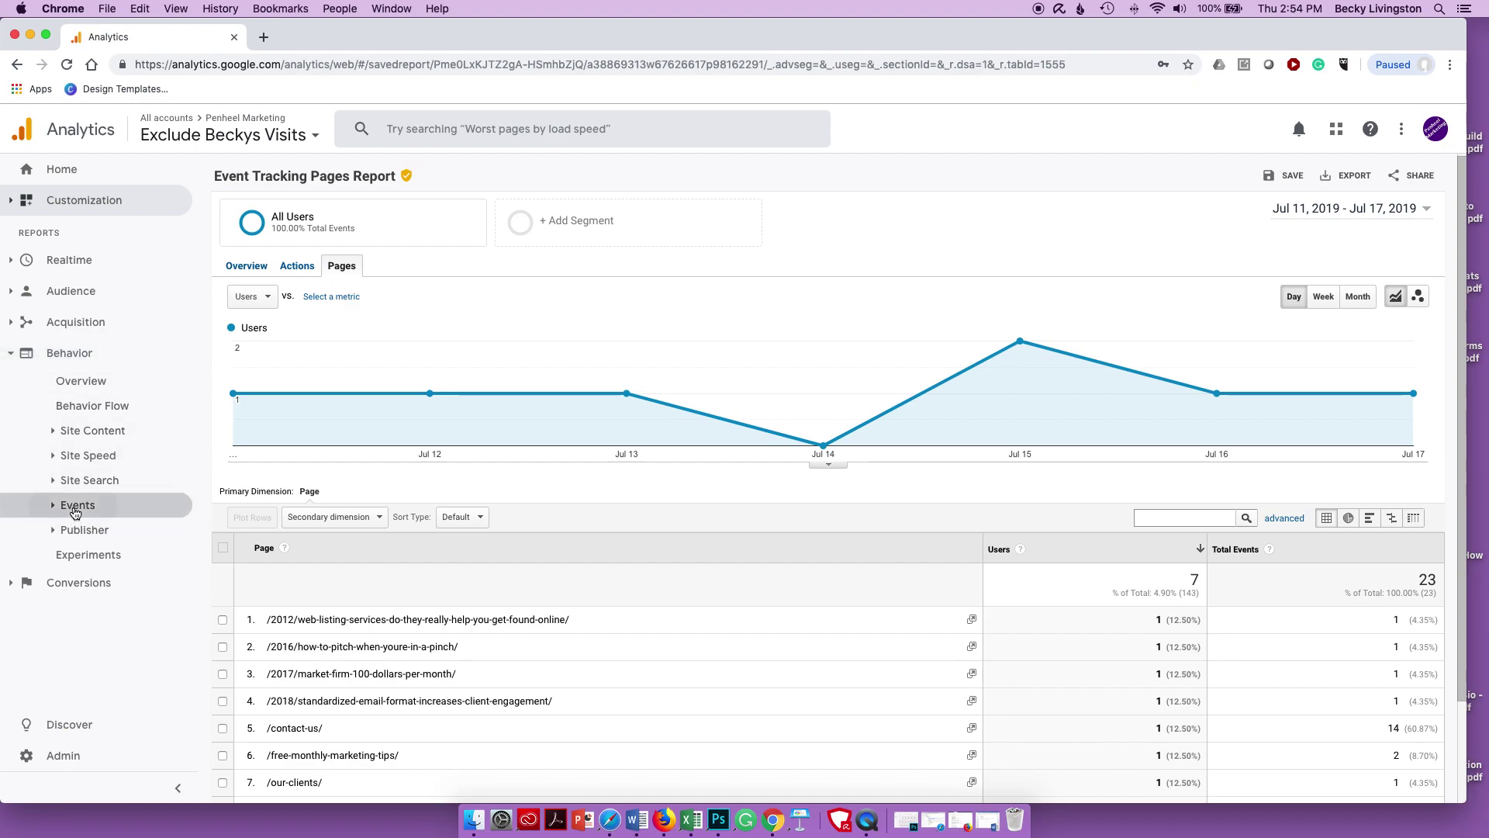
pyautogui.click(76, 508)
pyautogui.click(85, 532)
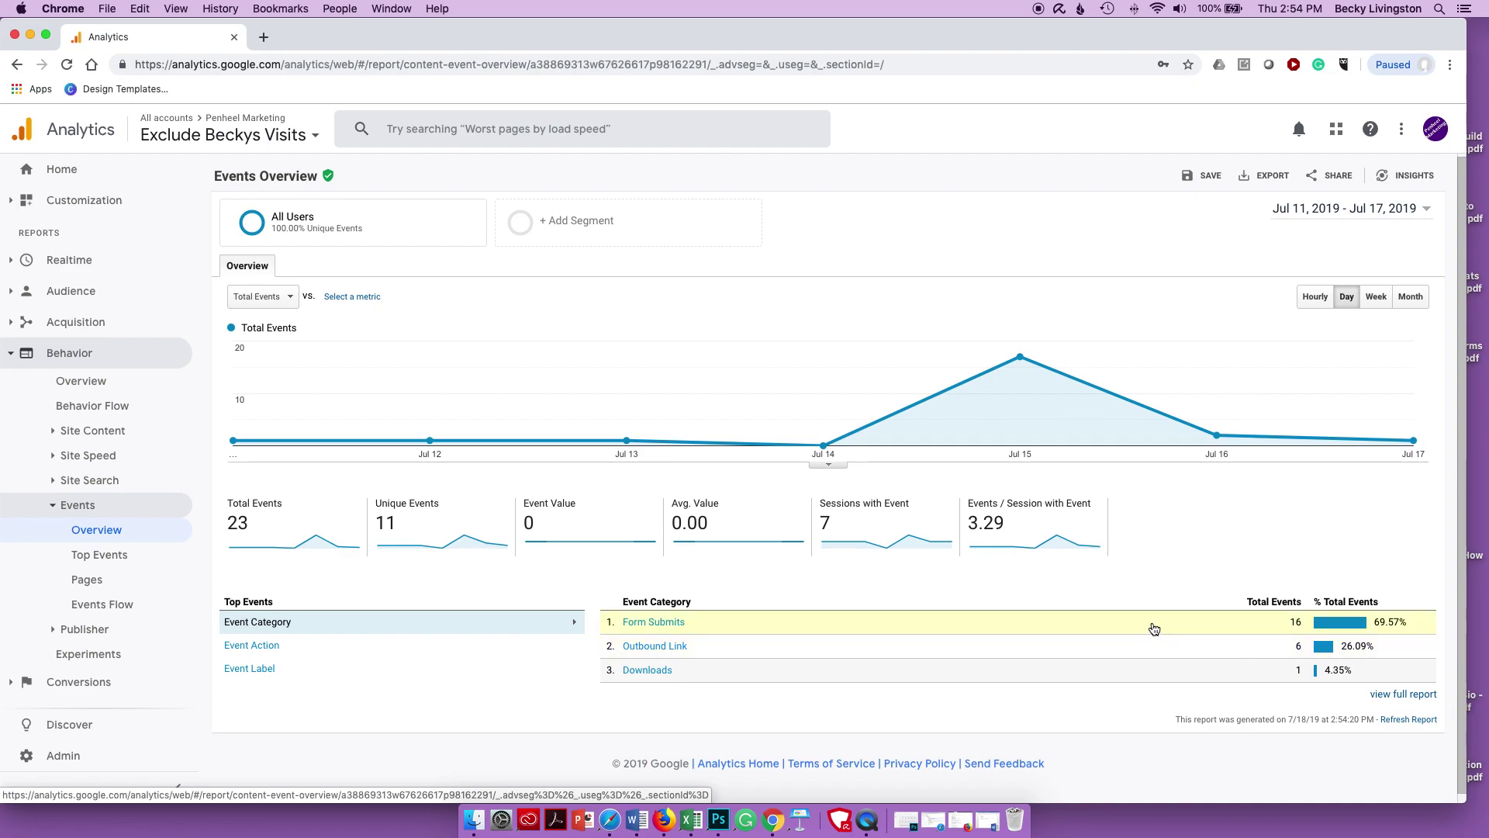
pyautogui.click(86, 579)
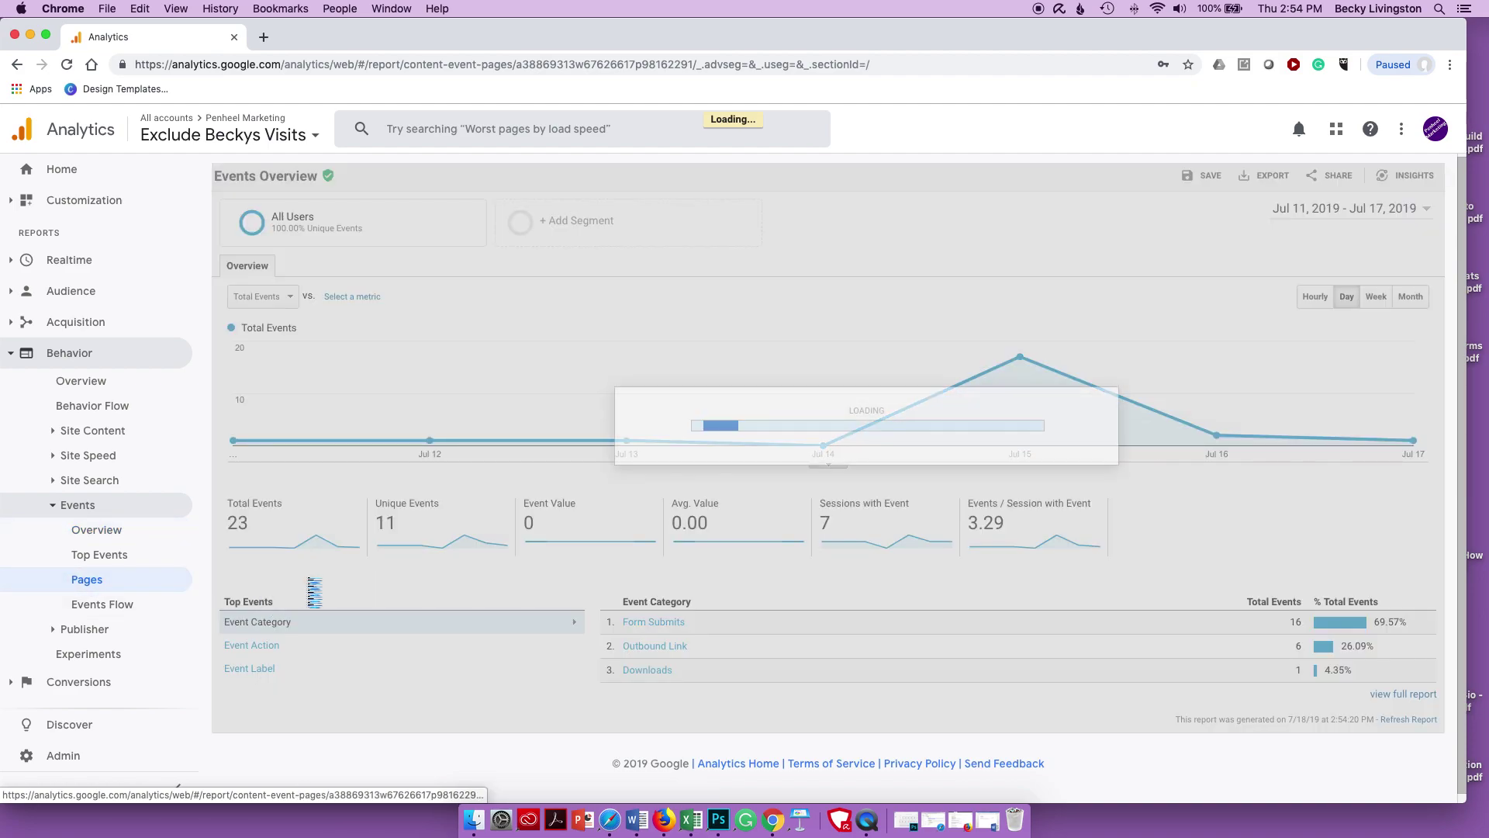
pyautogui.scroll(-3, 478, 619)
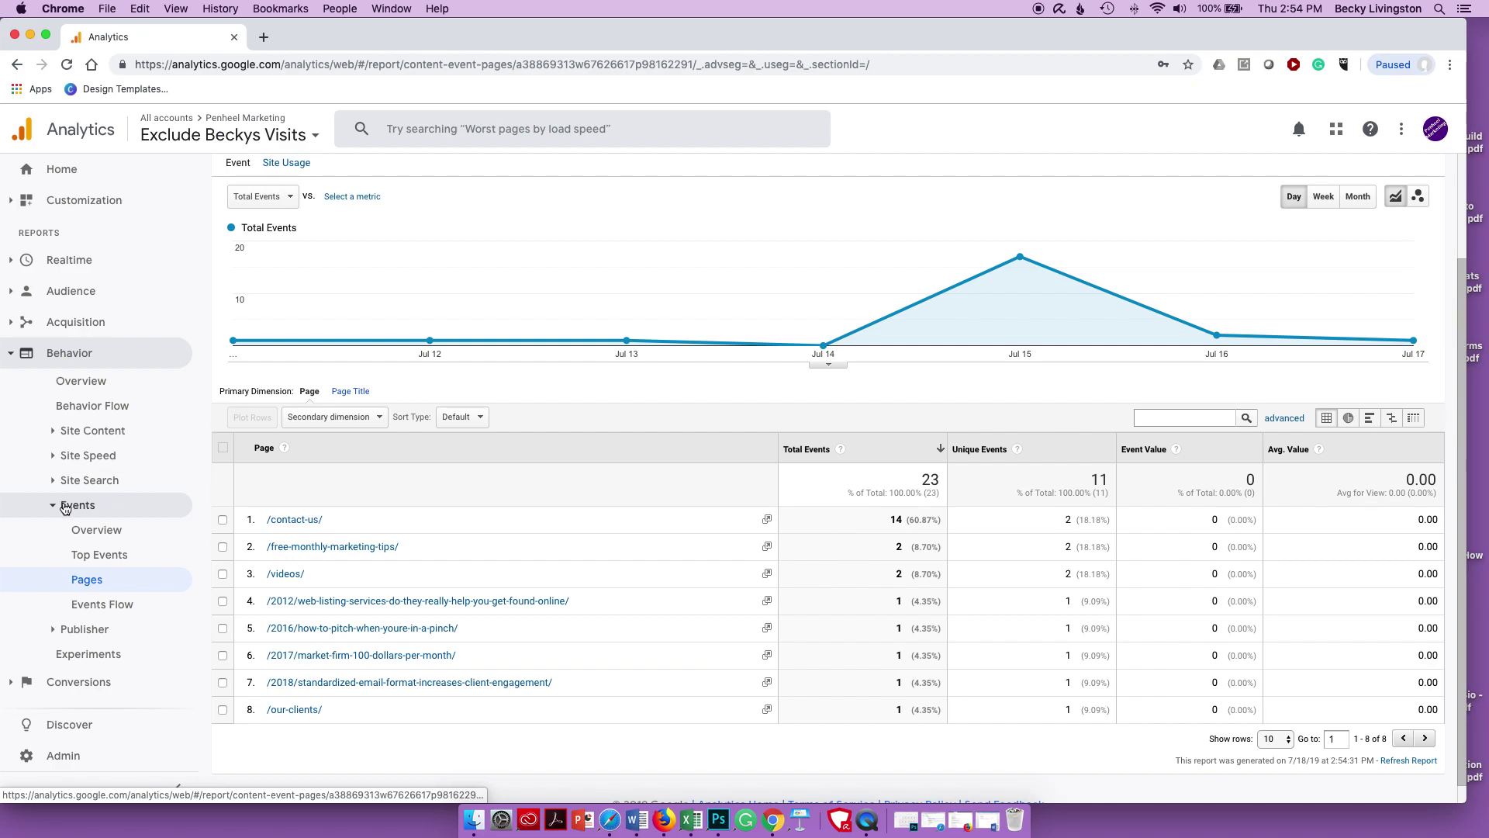
pyautogui.click(79, 533)
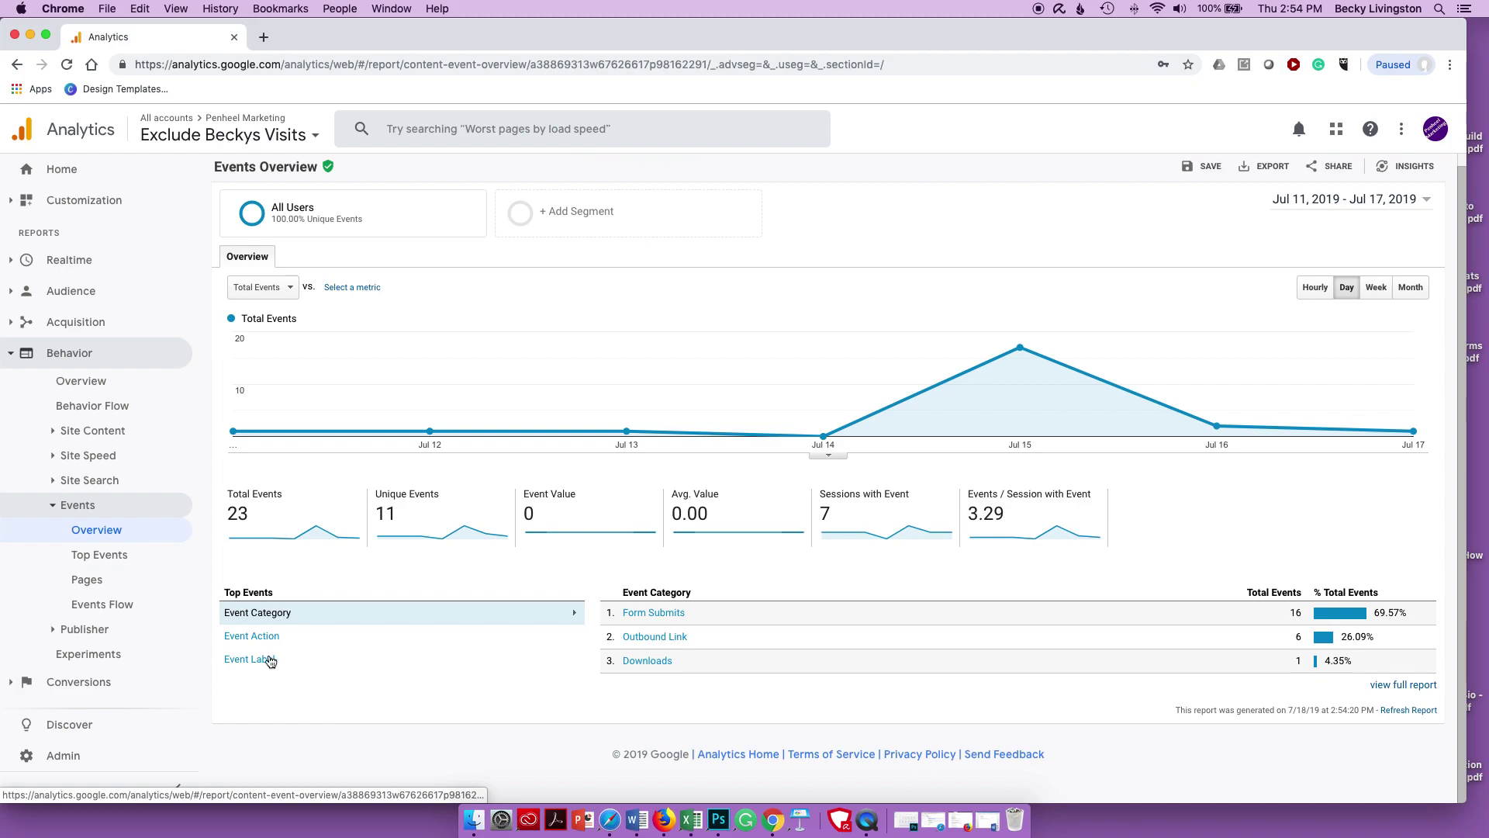
pyautogui.click(250, 636)
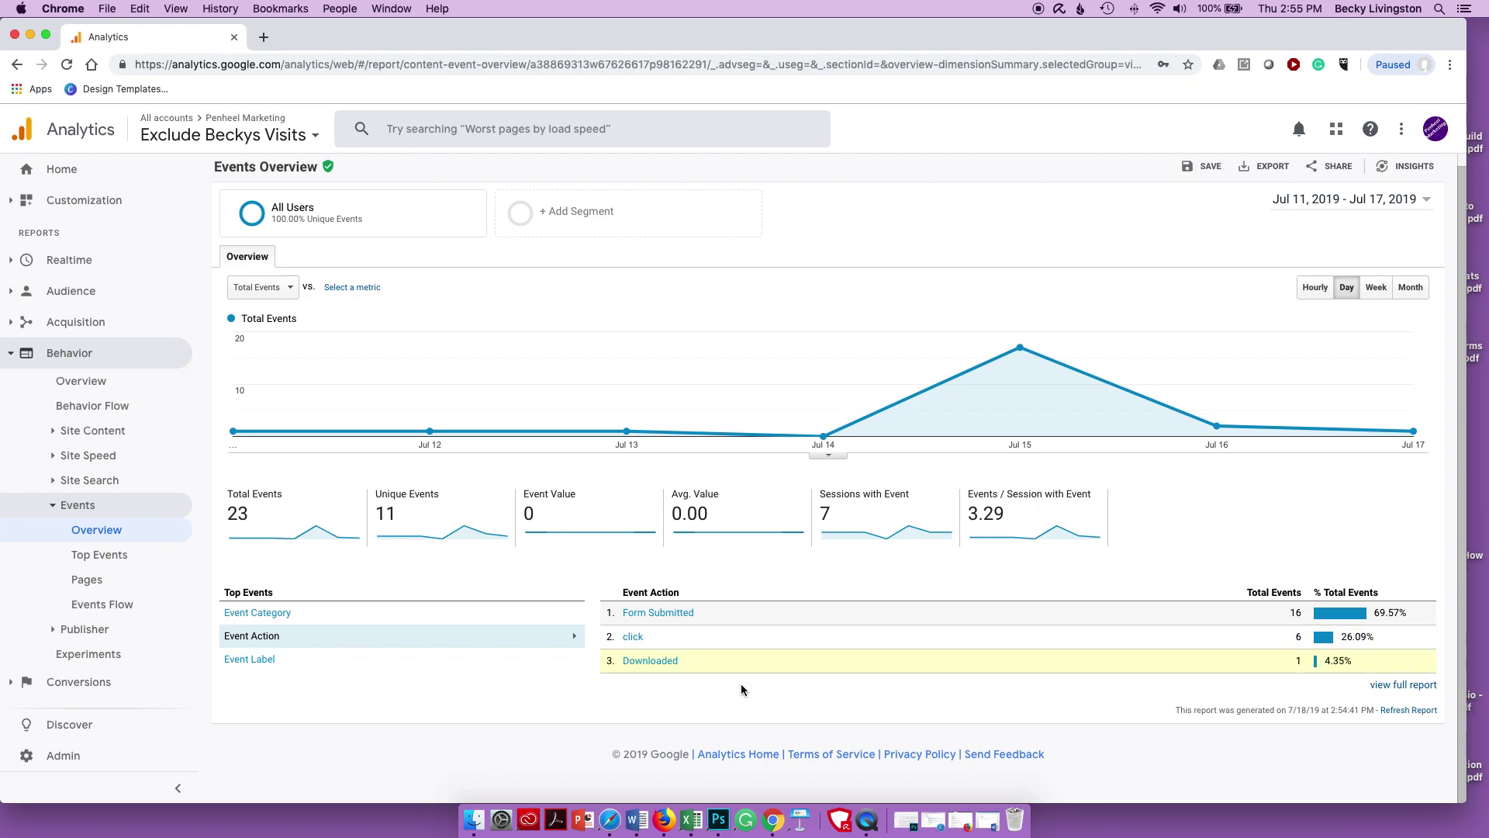
pyautogui.click(867, 823)
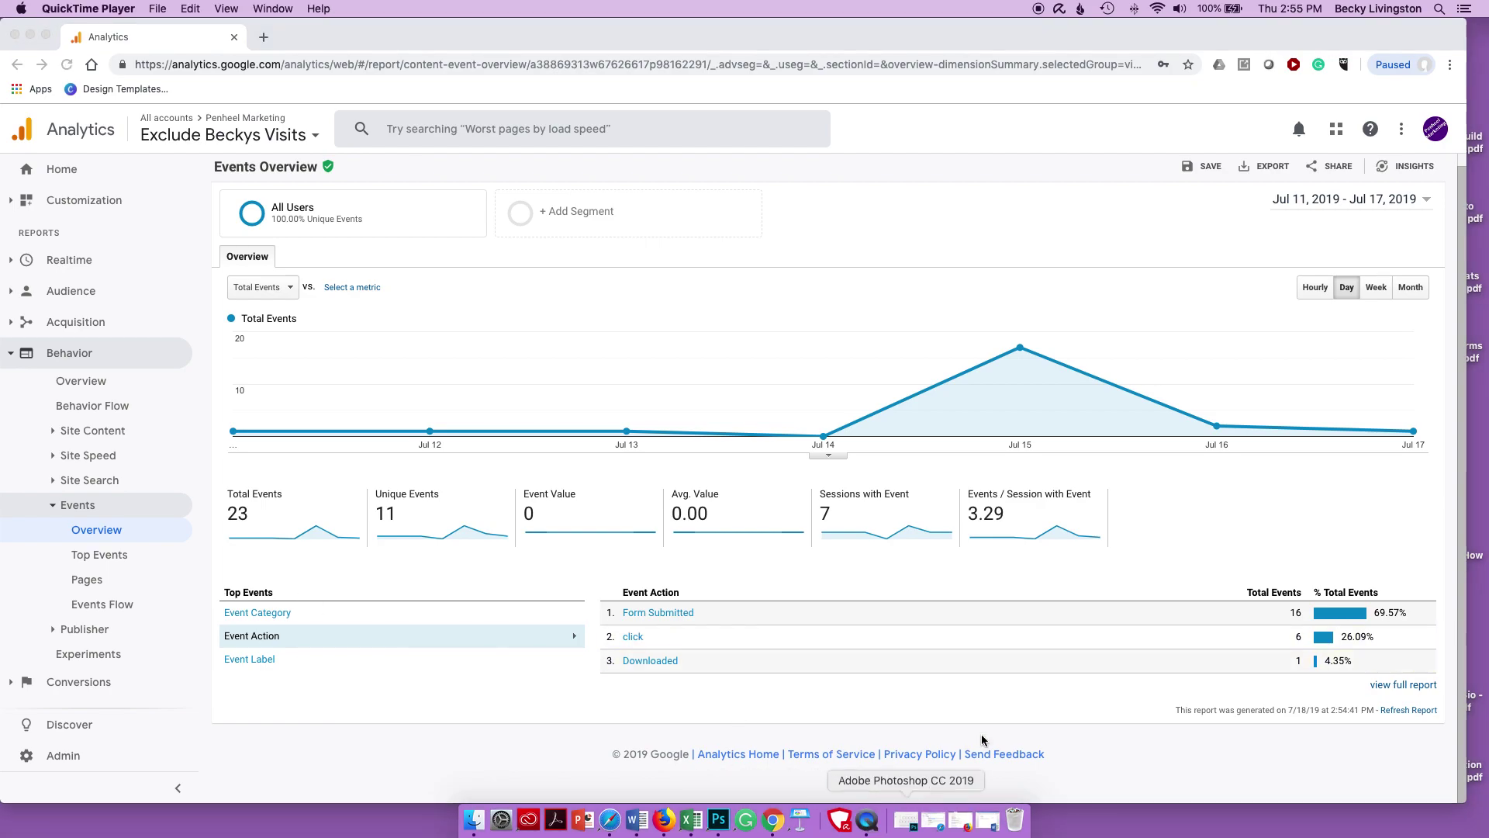